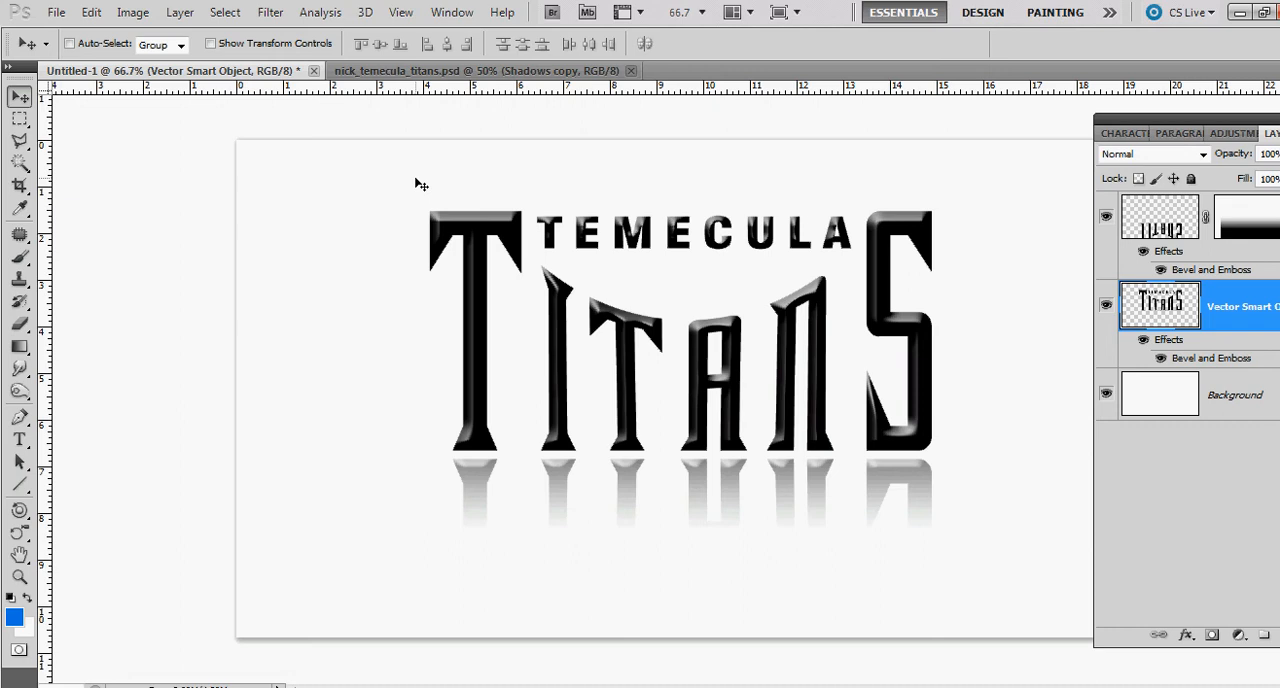
# Glance at the team collage document, then return to the beveled logo document
pyautogui.click(392, 74)
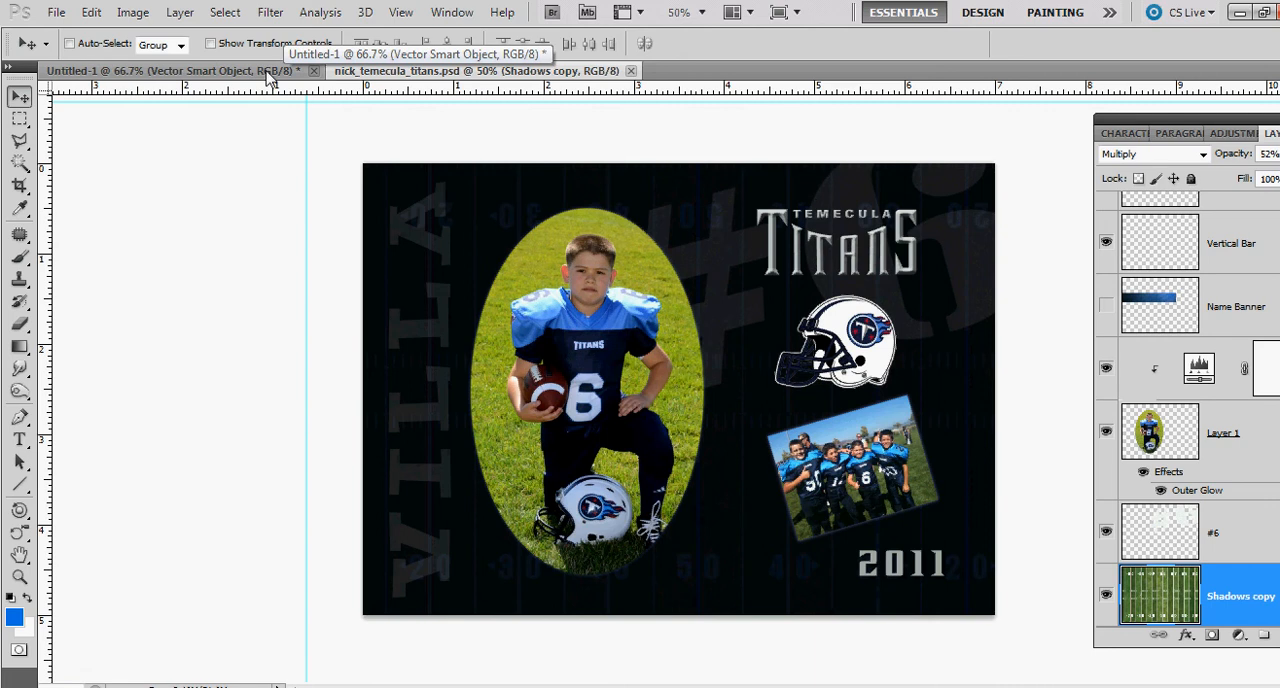
pyautogui.click(270, 71)
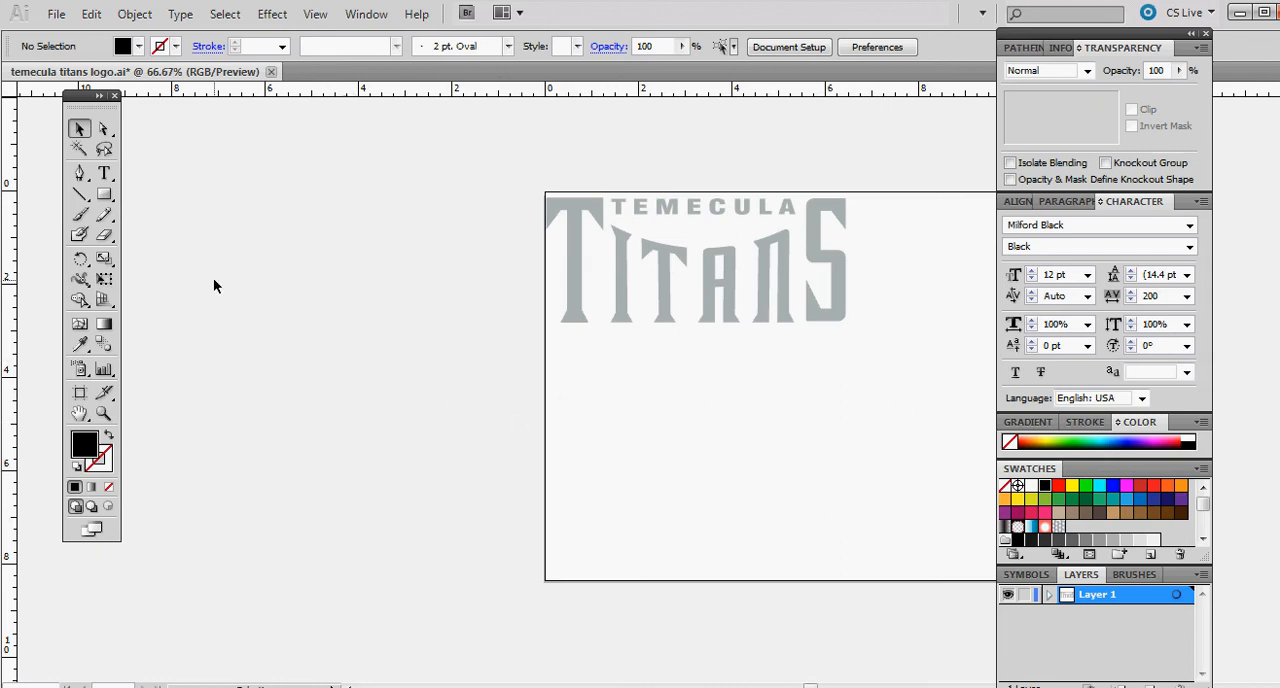
# Start a BubbaLove-Bold 72 pt text object below the grey logo for the letters ITAN
pyautogui.click(105, 175)
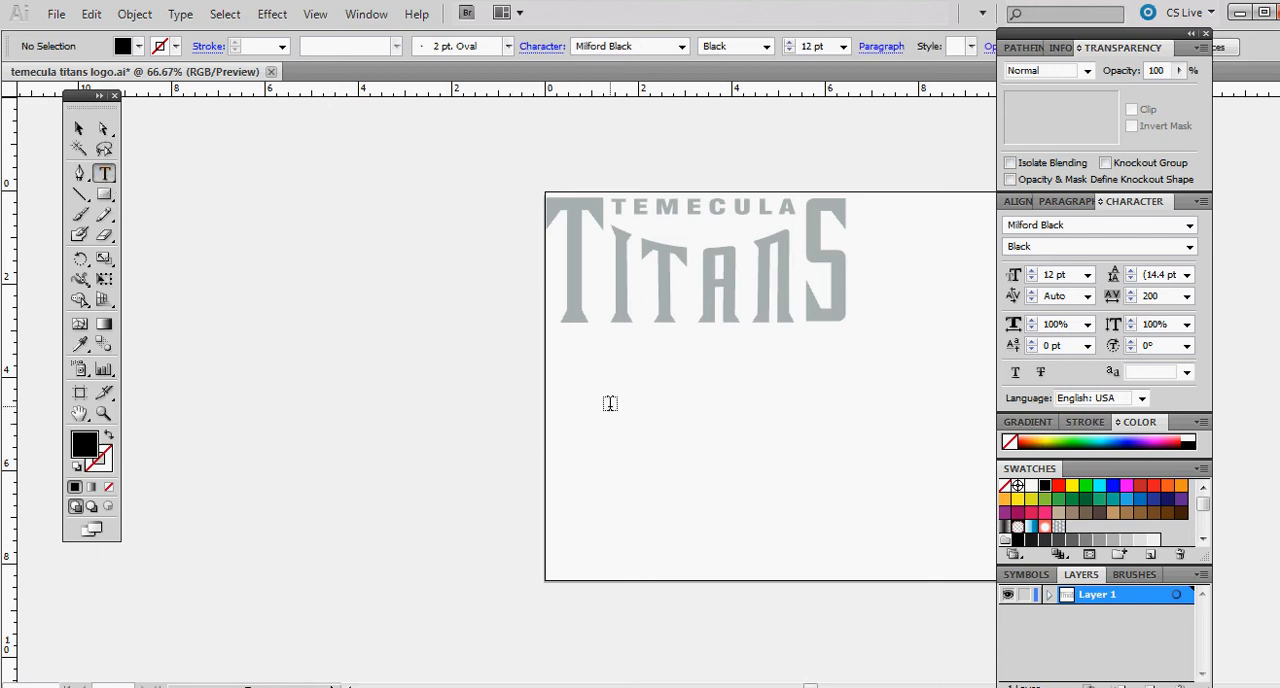
pyautogui.click(682, 47)
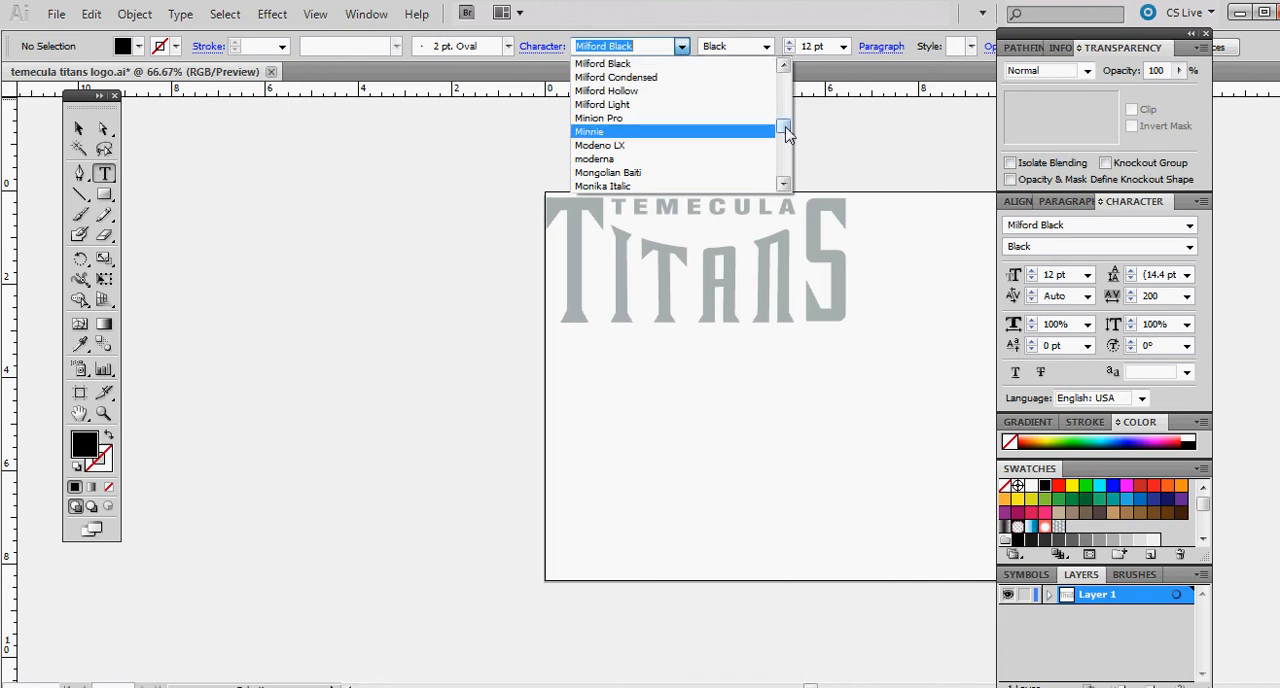
pyautogui.moveTo(785, 130); pyautogui.dragTo(783, 82)
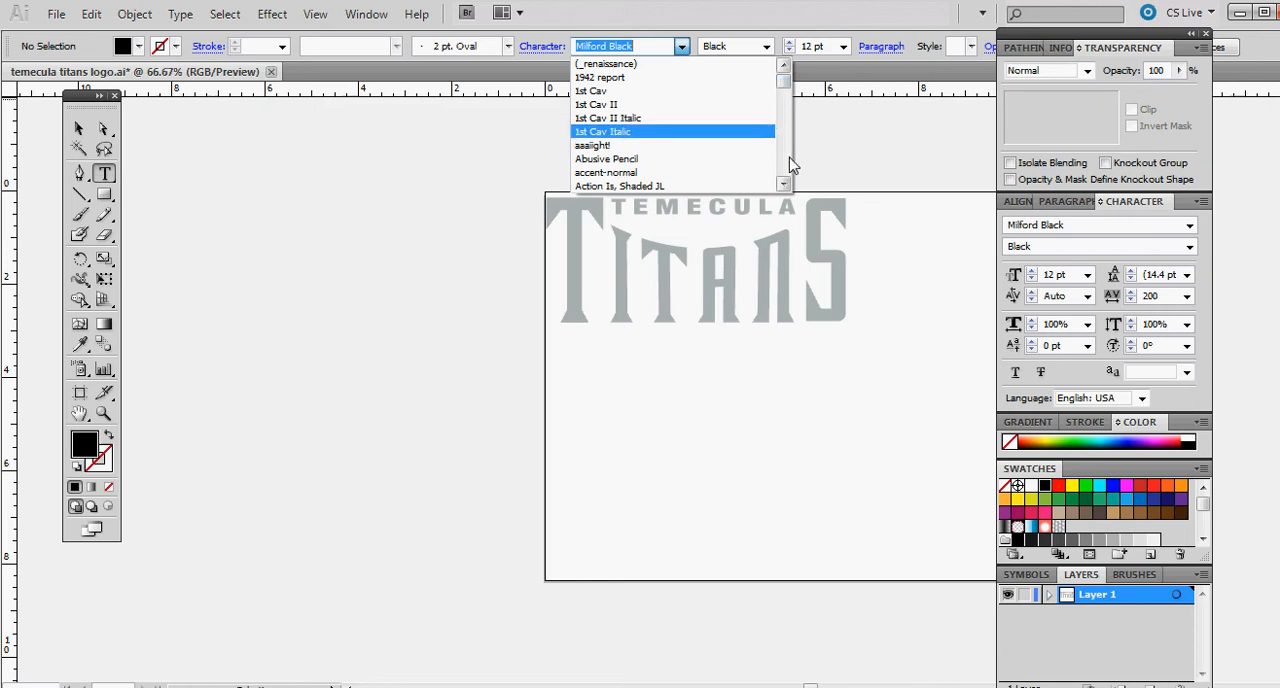
pyautogui.scroll(-10, 788, 160)
pyautogui.scroll(-5, 788, 160)
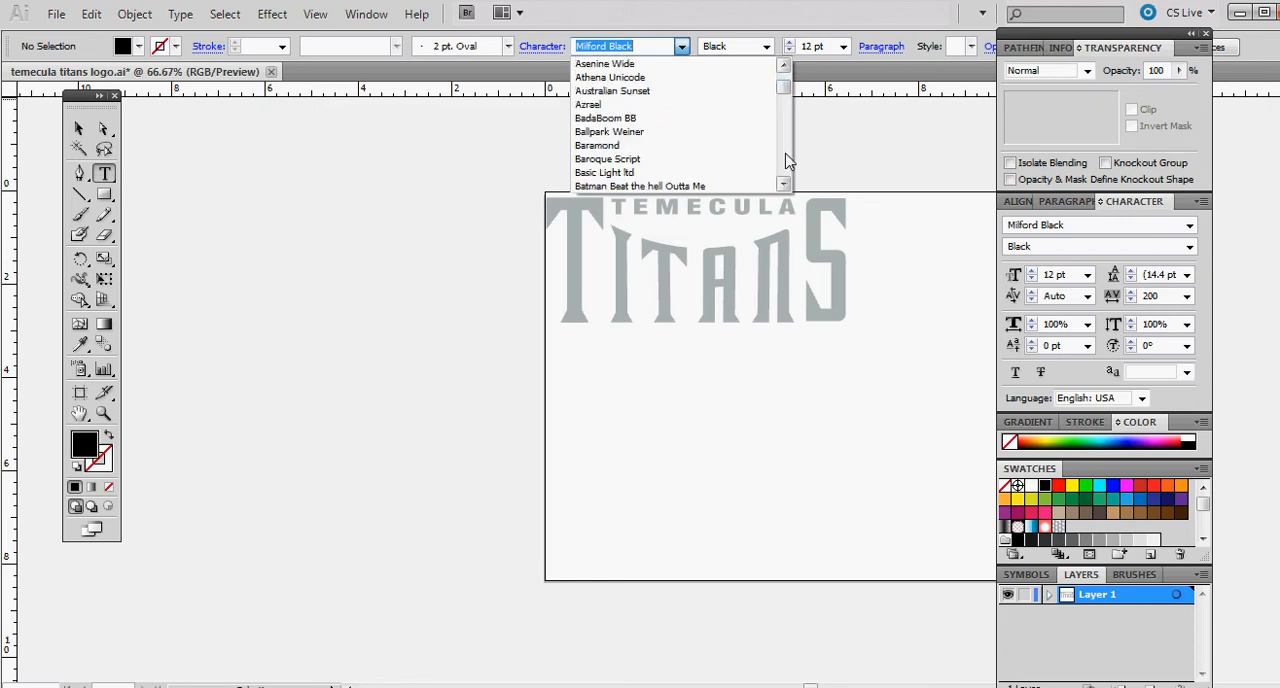
pyautogui.scroll(-5, 788, 165)
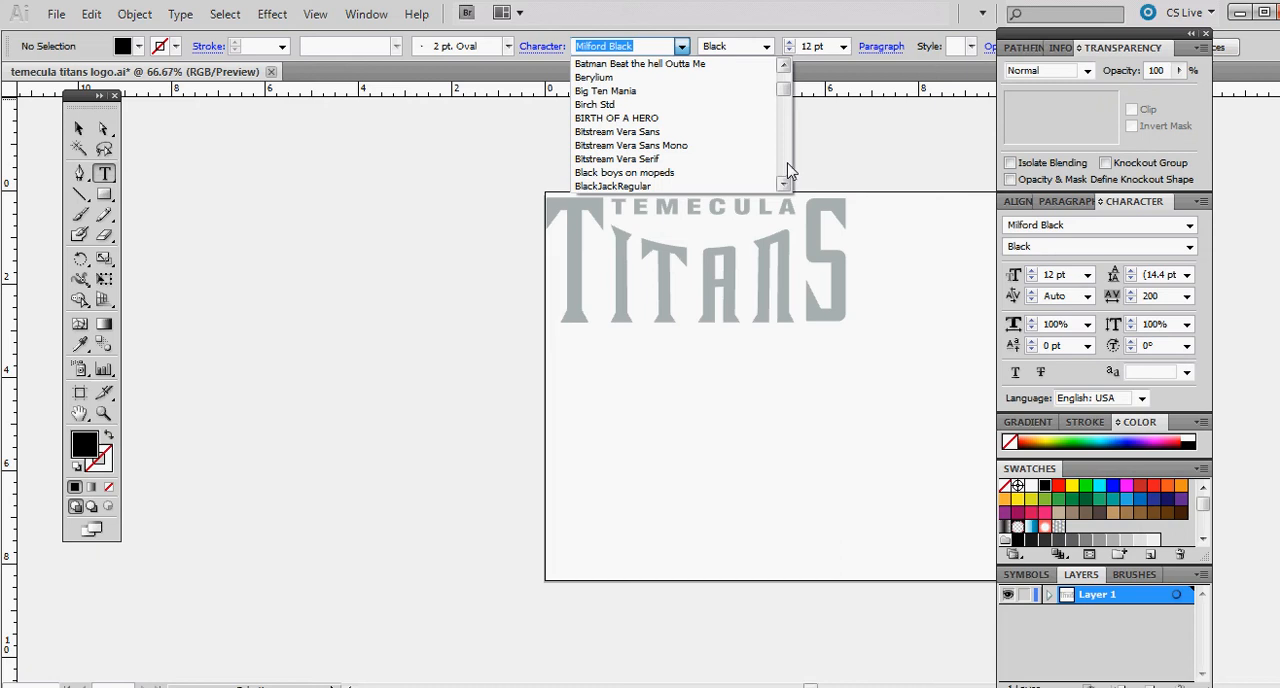
pyautogui.scroll(-5, 788, 168)
pyautogui.scroll(-5, 788, 165)
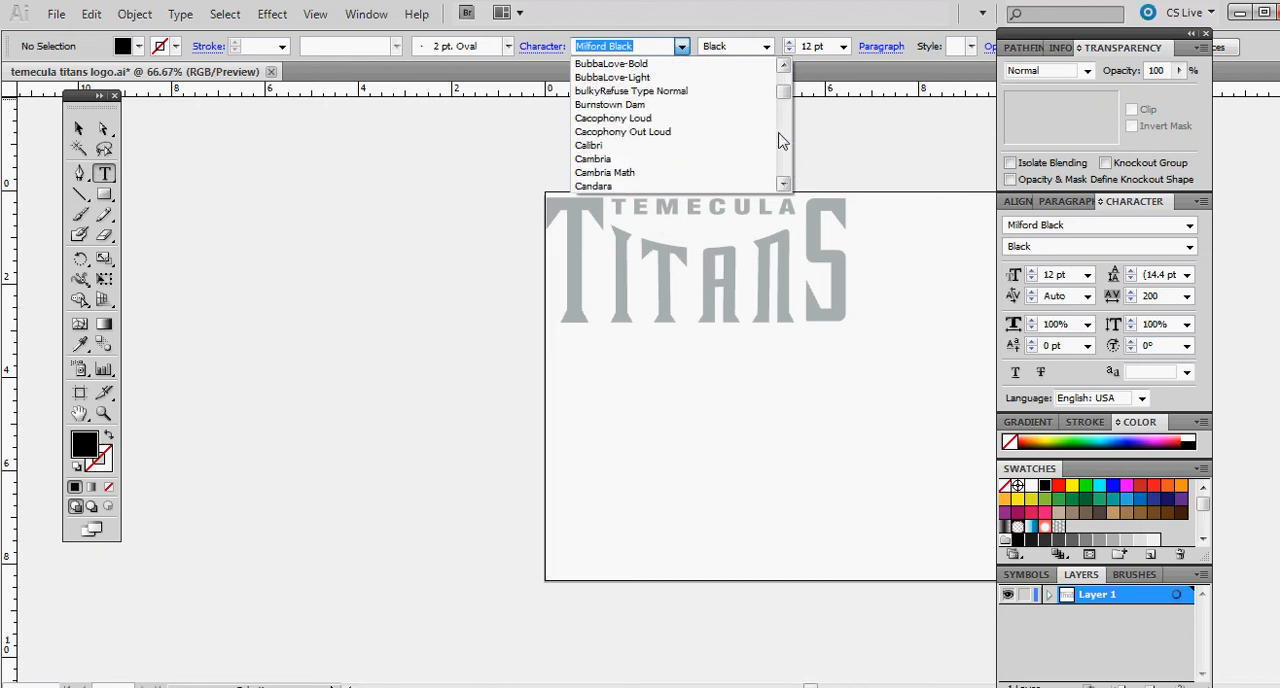
pyautogui.click(697, 64)
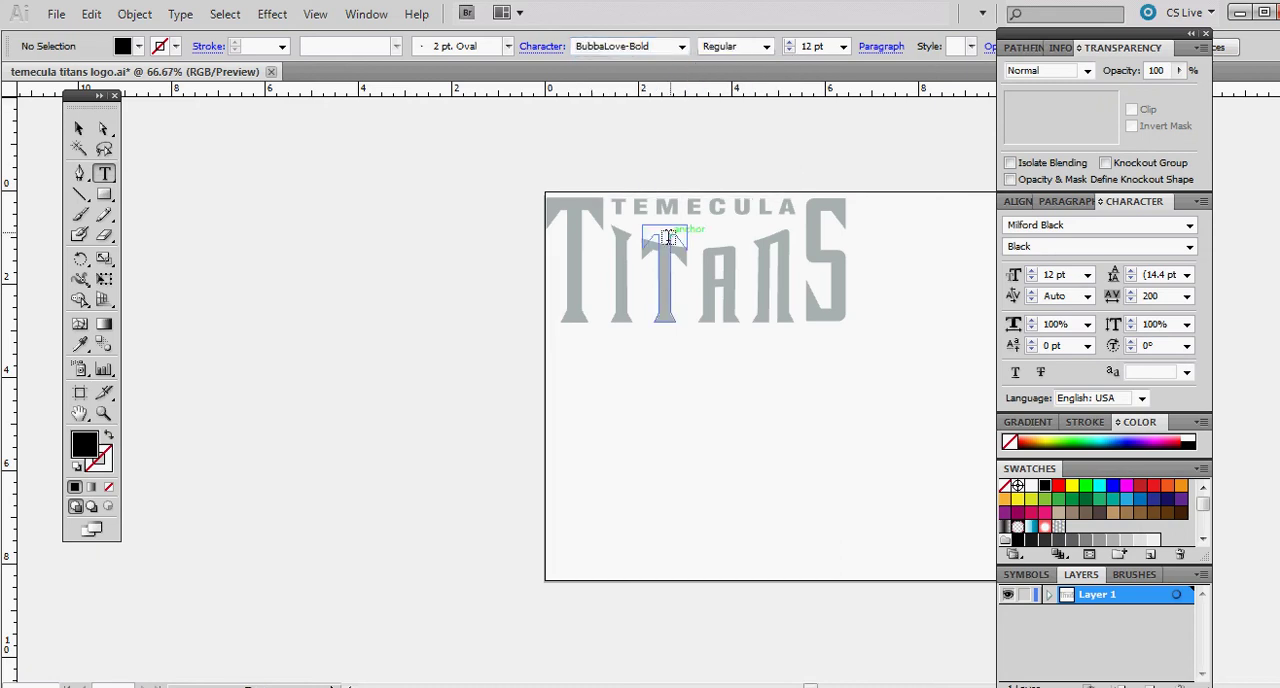
pyautogui.click(630, 402)
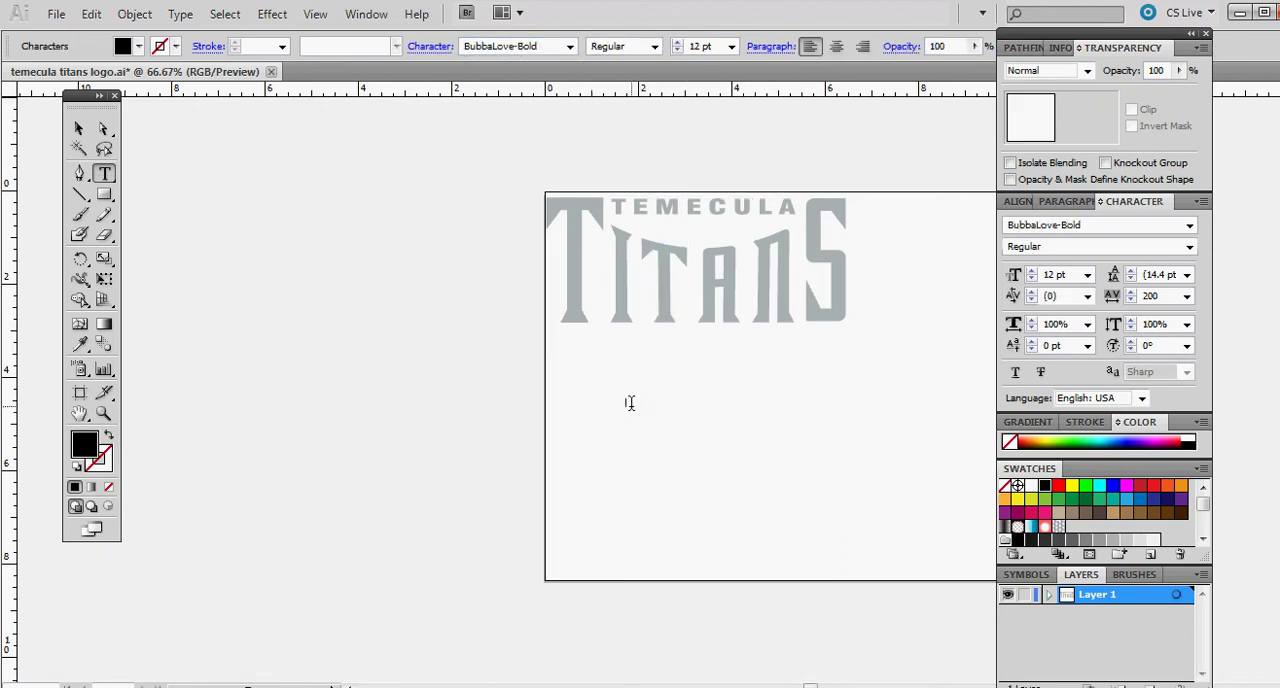
pyautogui.click(731, 46)
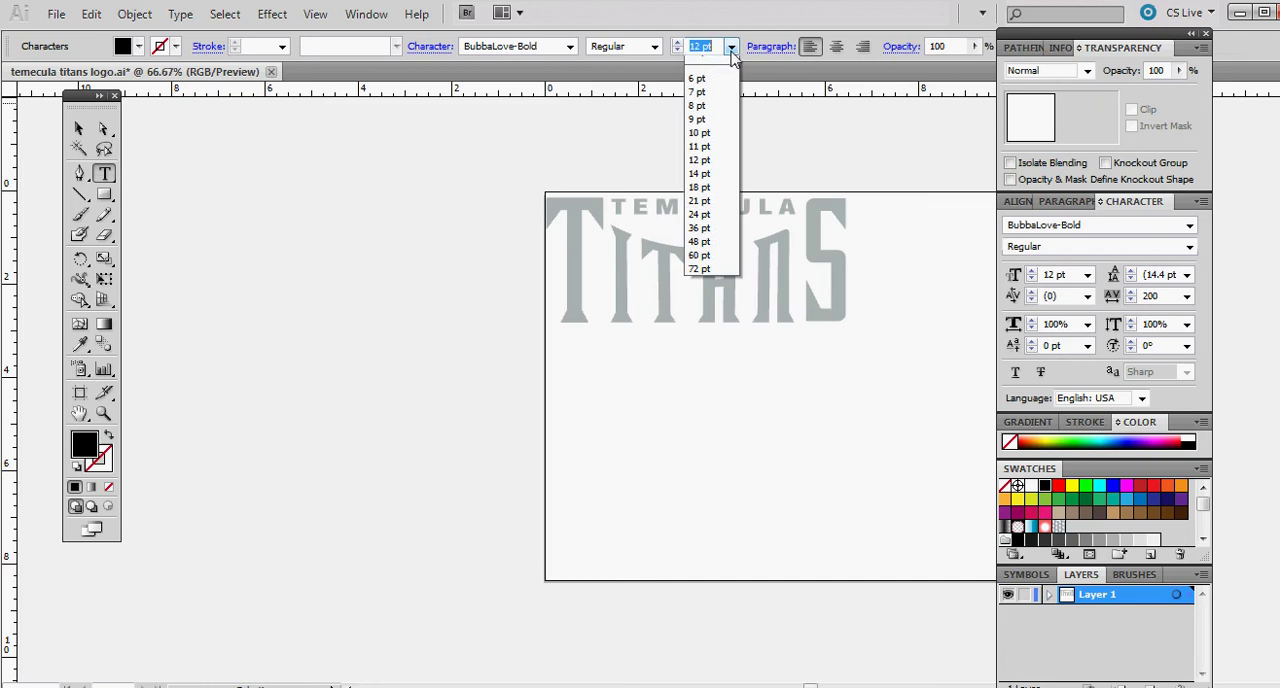
pyautogui.click(700, 281)
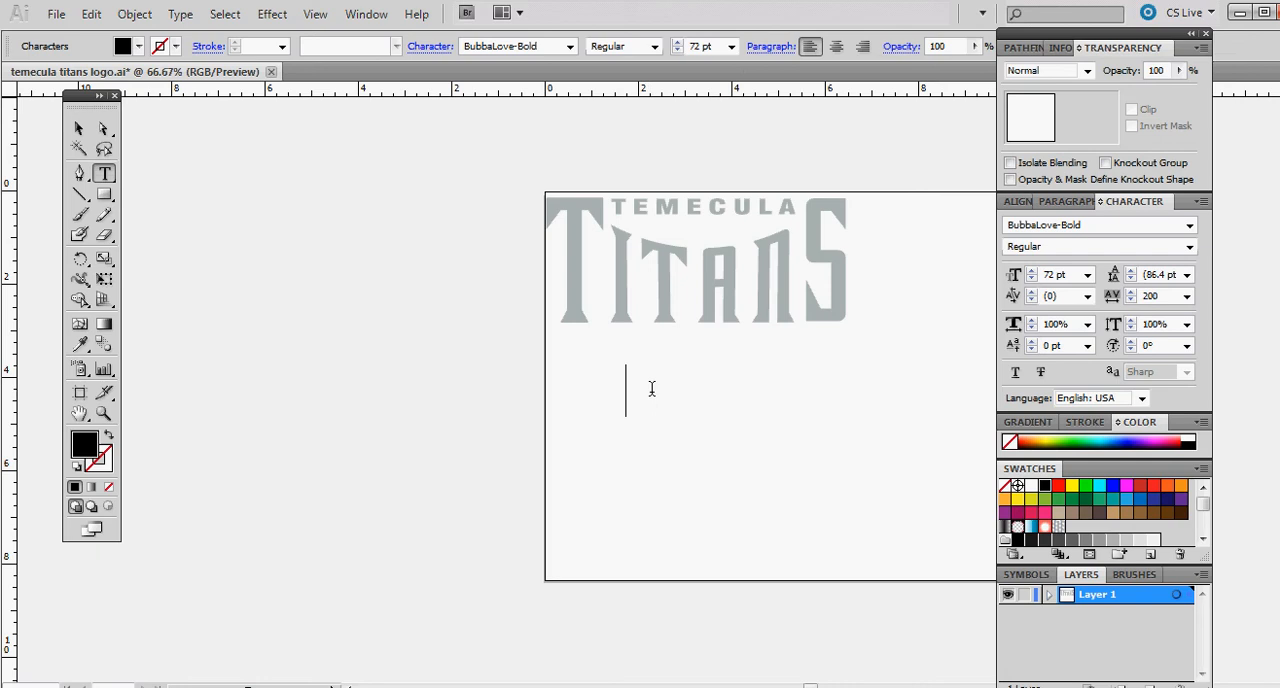
pyautogui.write('ITAN')
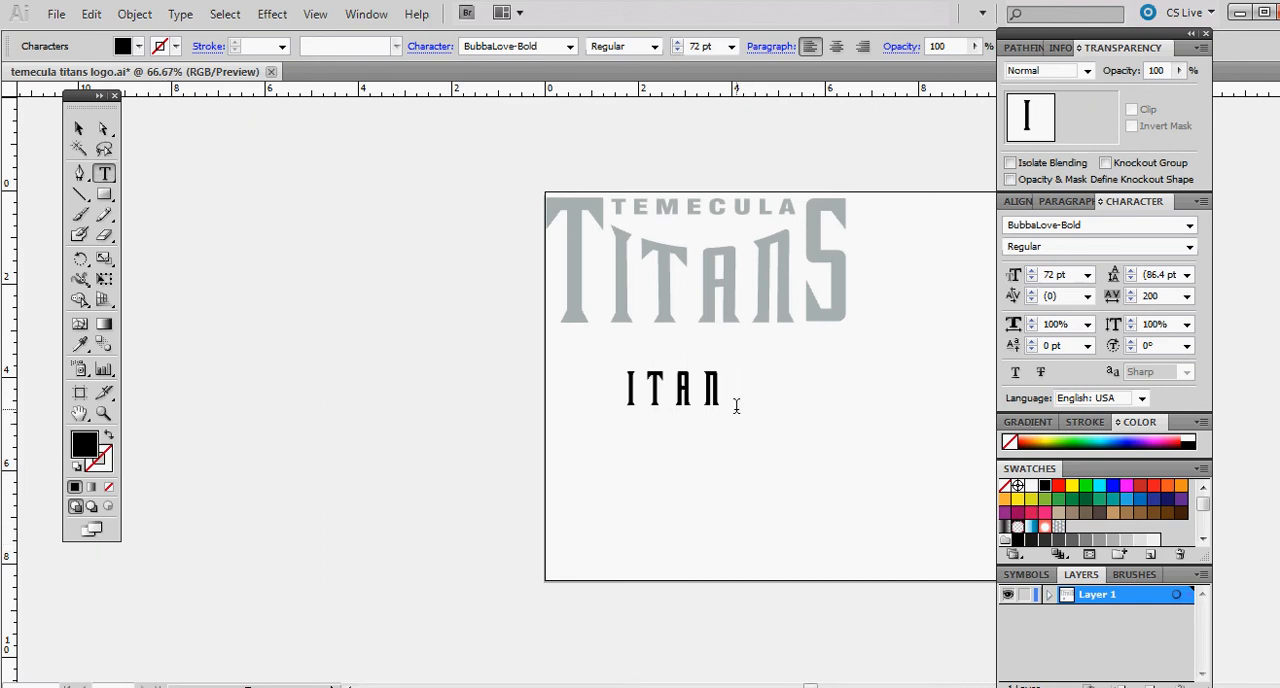
# Apply an Arc Upper warp with about -37% bend to the selected ITAN text
pyautogui.click(80, 128)
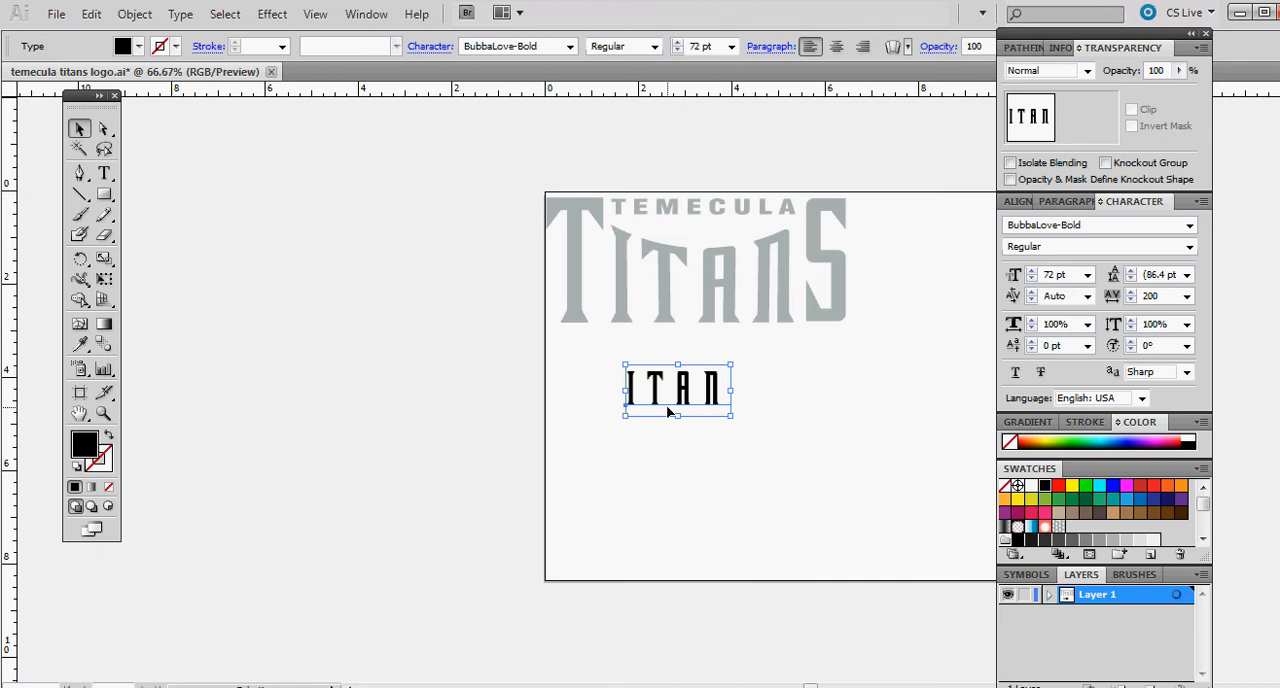
pyautogui.click(272, 13)
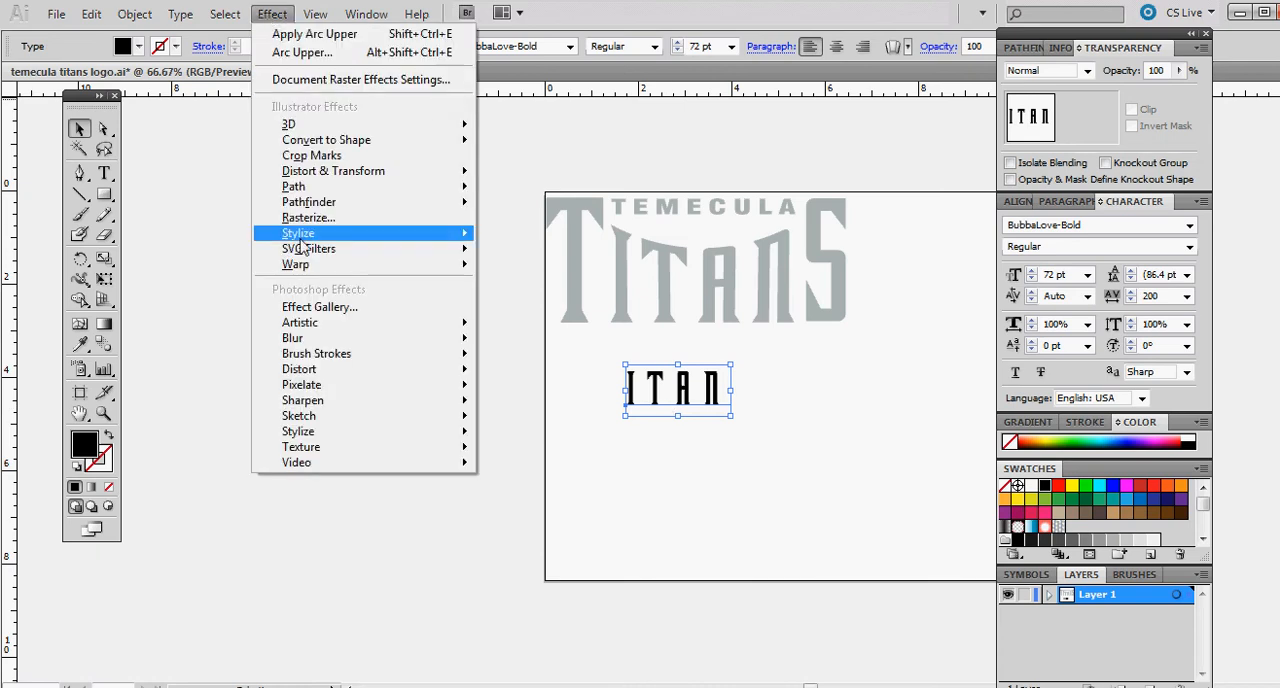
pyautogui.moveTo(296, 264)
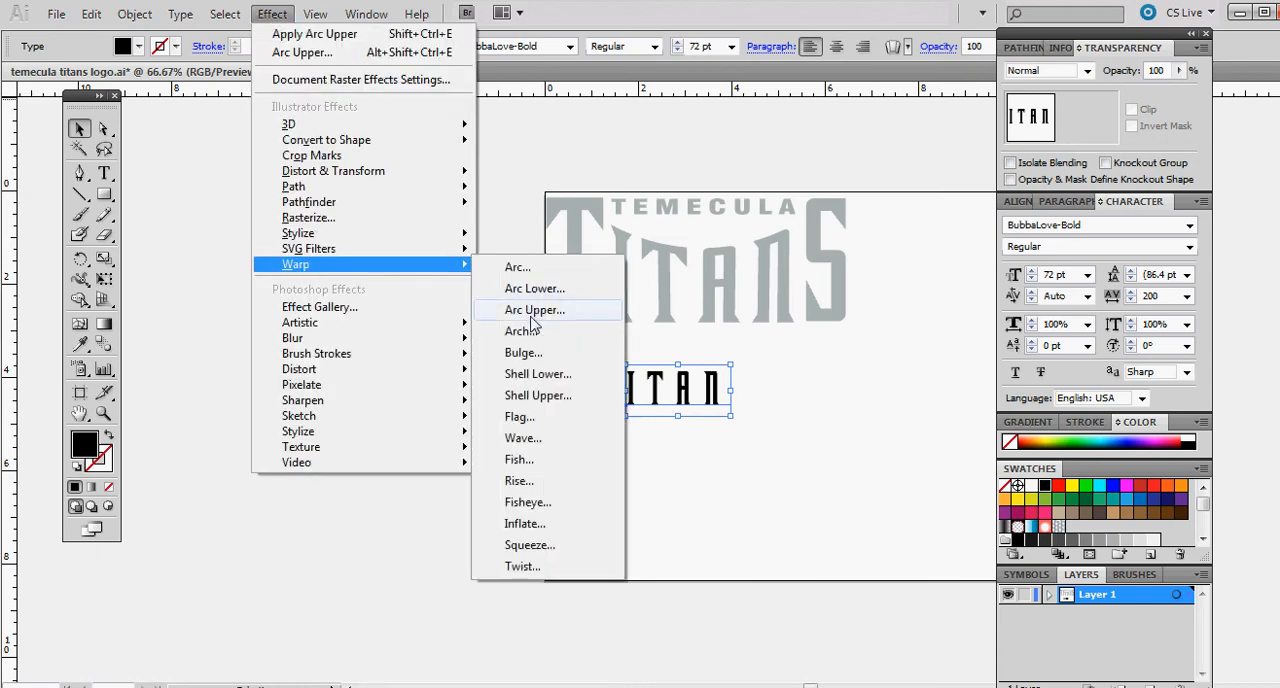
pyautogui.click(534, 310)
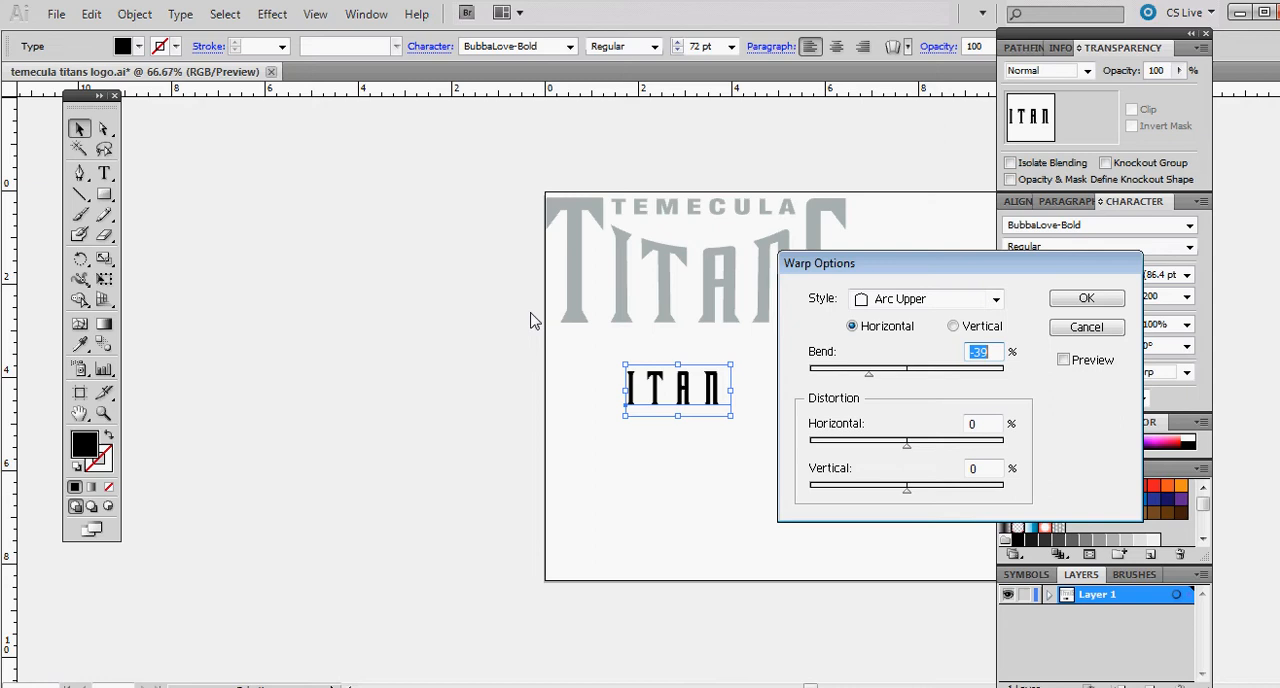
pyautogui.click(1063, 360)
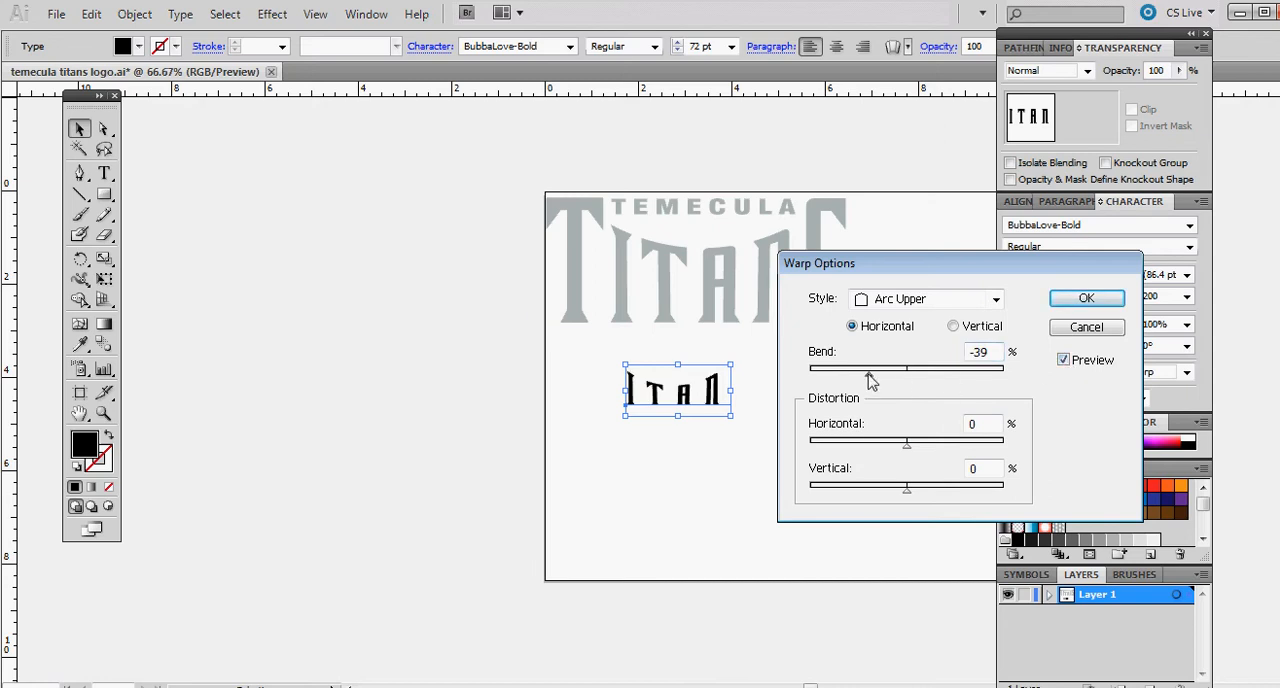
pyautogui.moveTo(870, 376); pyautogui.dragTo(881, 376)
pyautogui.moveTo(883, 375); pyautogui.dragTo(872, 380)
pyautogui.click(1087, 298)
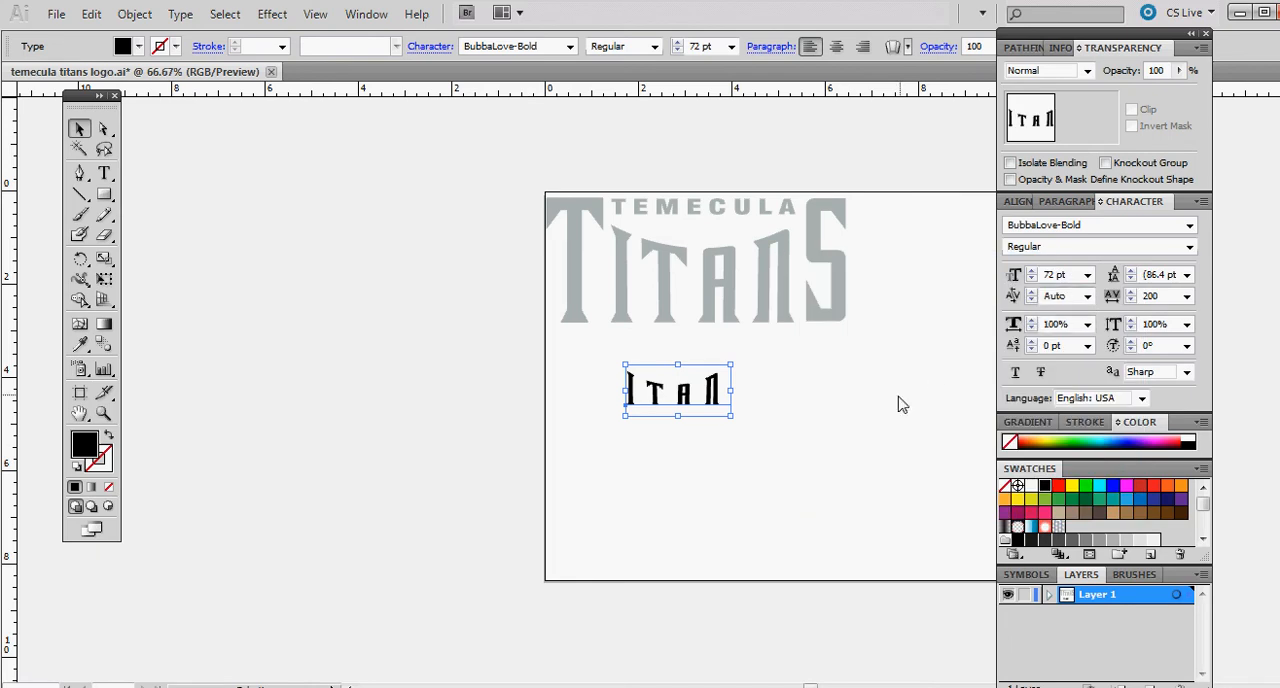
# Create separate T and S text objects and drag them to flank ITAN, spelling TITANS
pyautogui.click(104, 174)
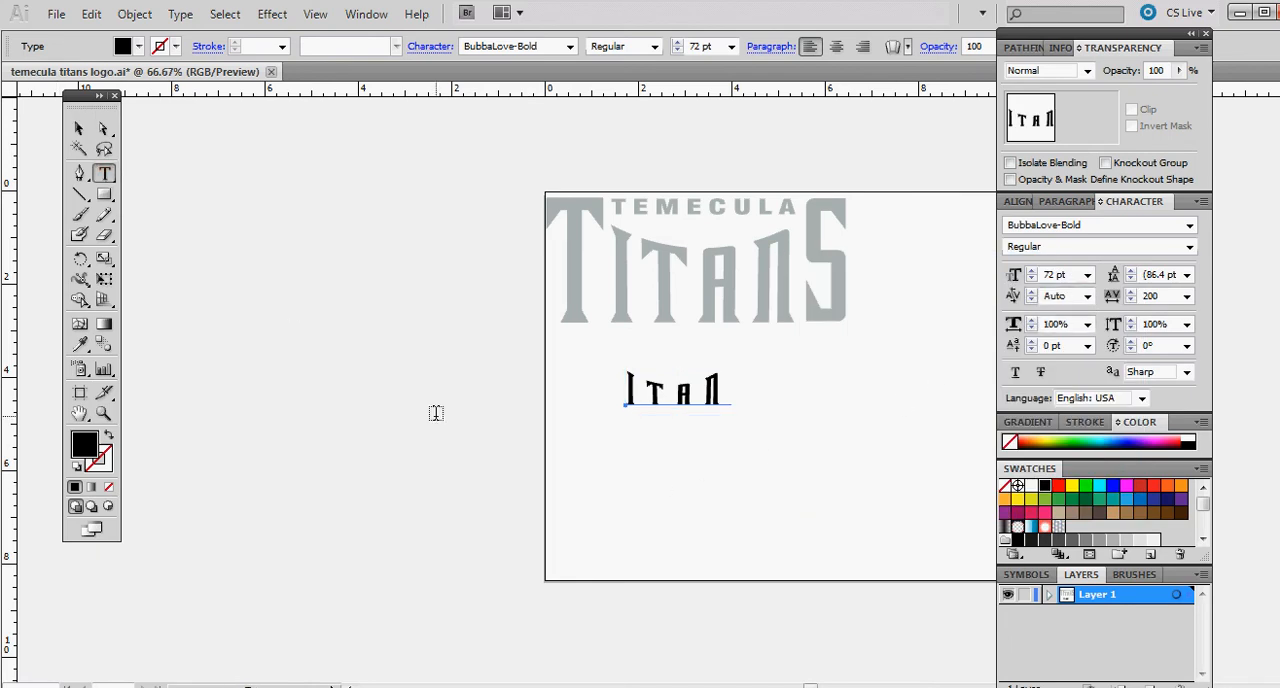
pyautogui.click(604, 472)
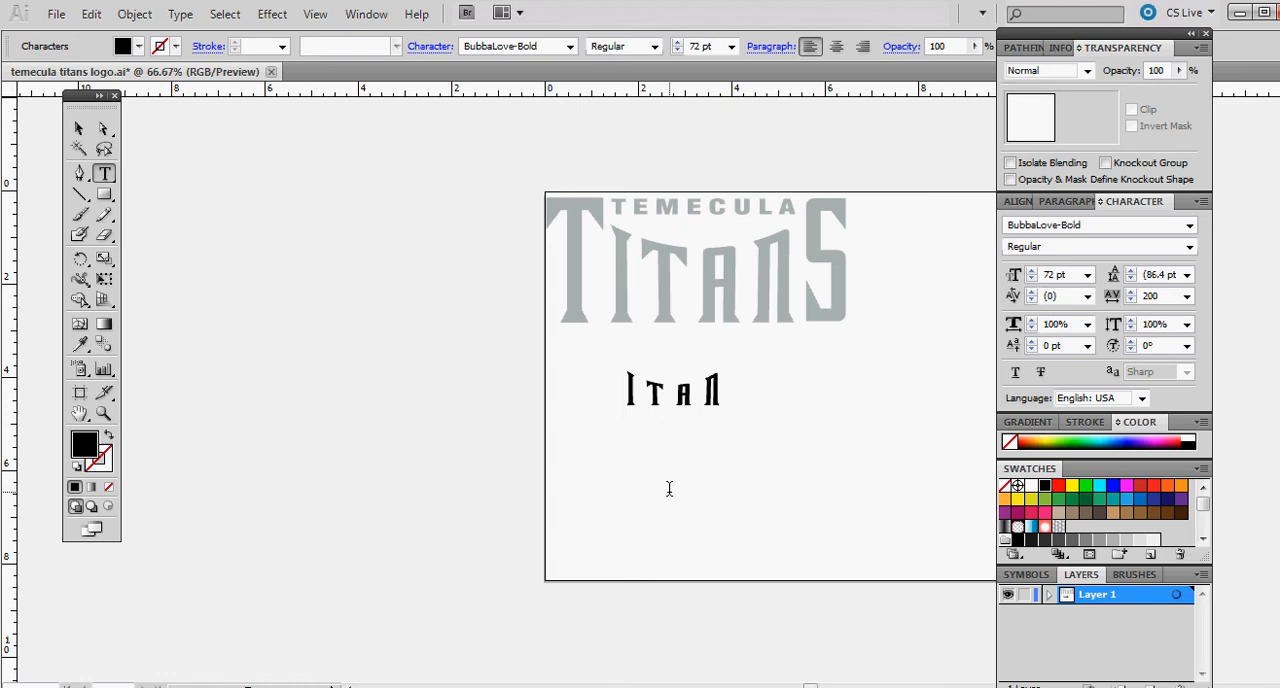
pyautogui.write('T')
pyautogui.doubleClick(615, 456)
pyautogui.click(80, 128)
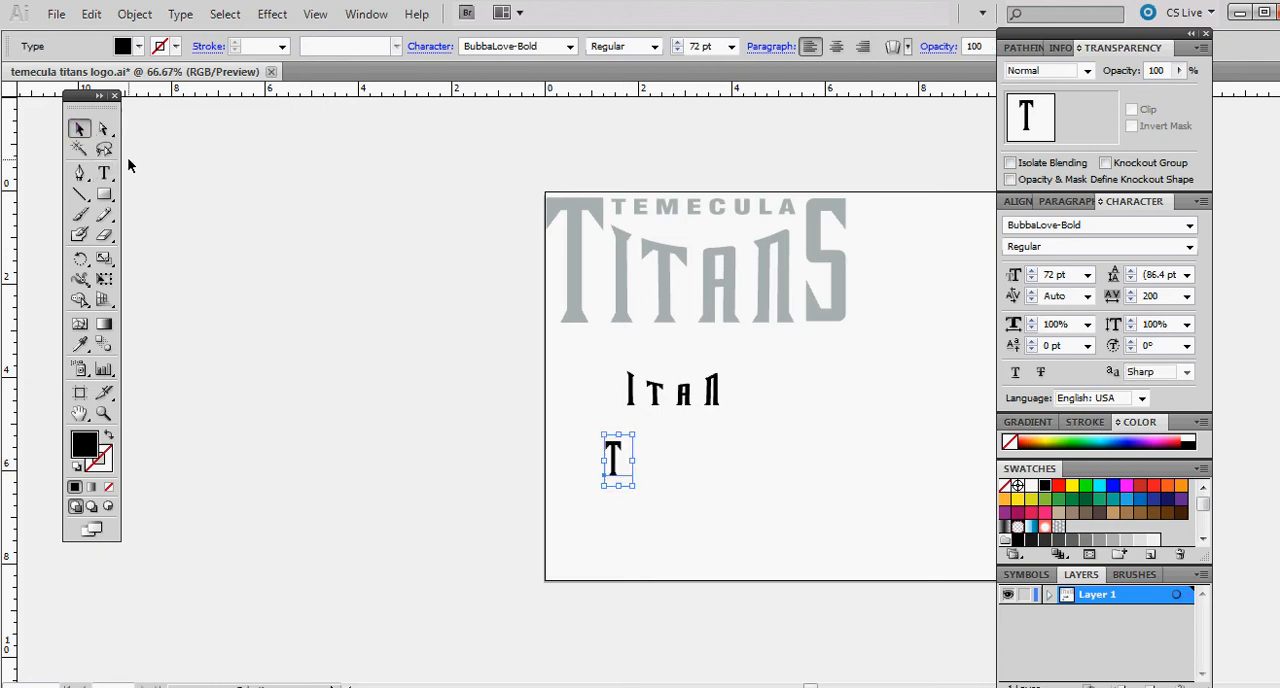
pyautogui.click(104, 173)
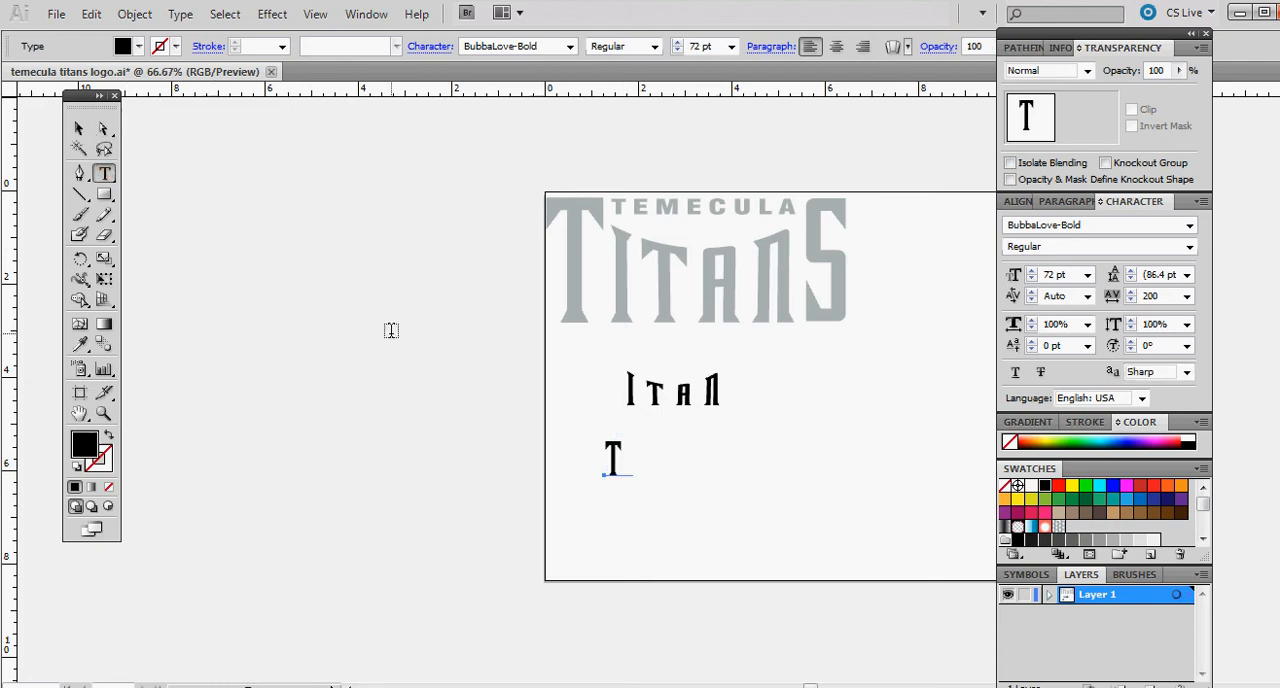
pyautogui.click(695, 458)
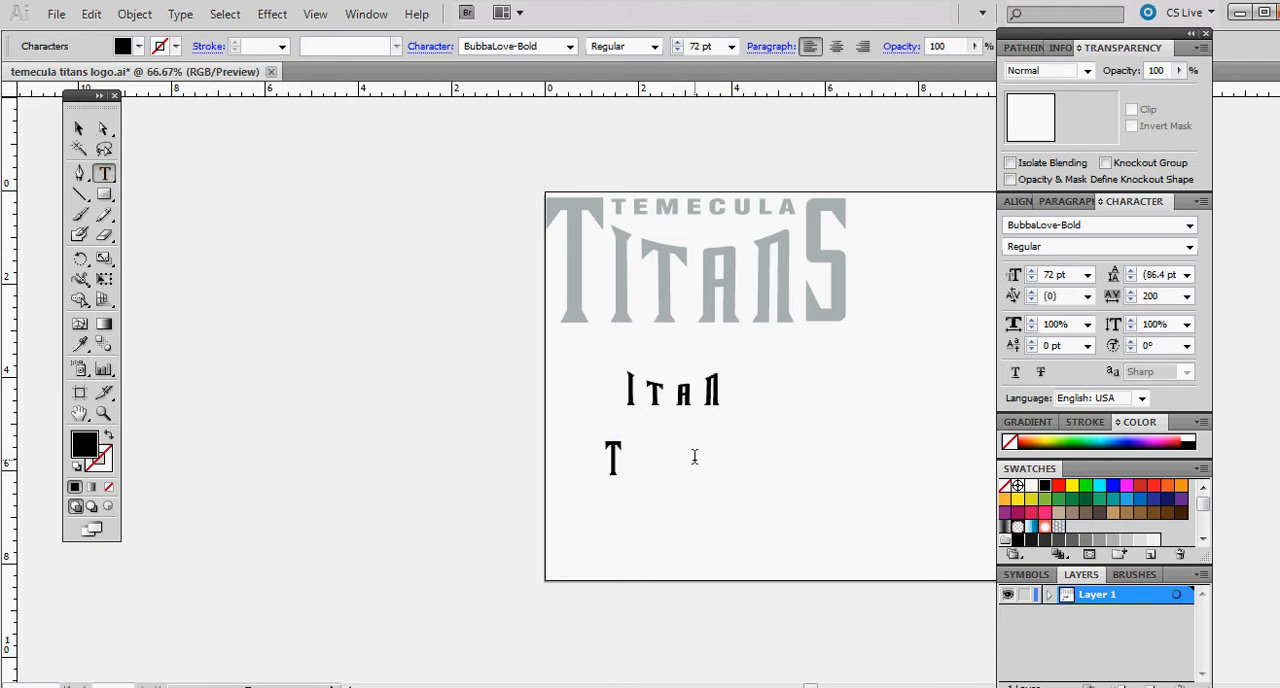
pyautogui.write('S')
pyautogui.click(80, 128)
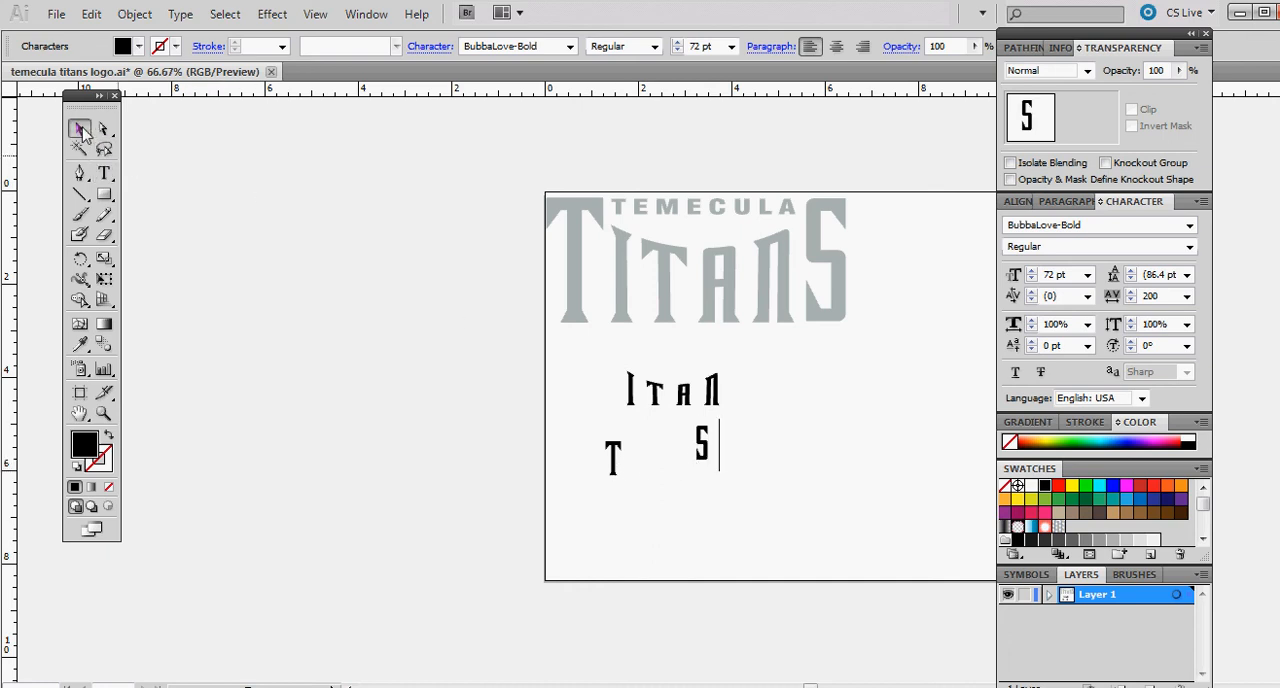
pyautogui.moveTo(612, 458); pyautogui.dragTo(605, 388)
pyautogui.moveTo(703, 443); pyautogui.dragTo(740, 388)
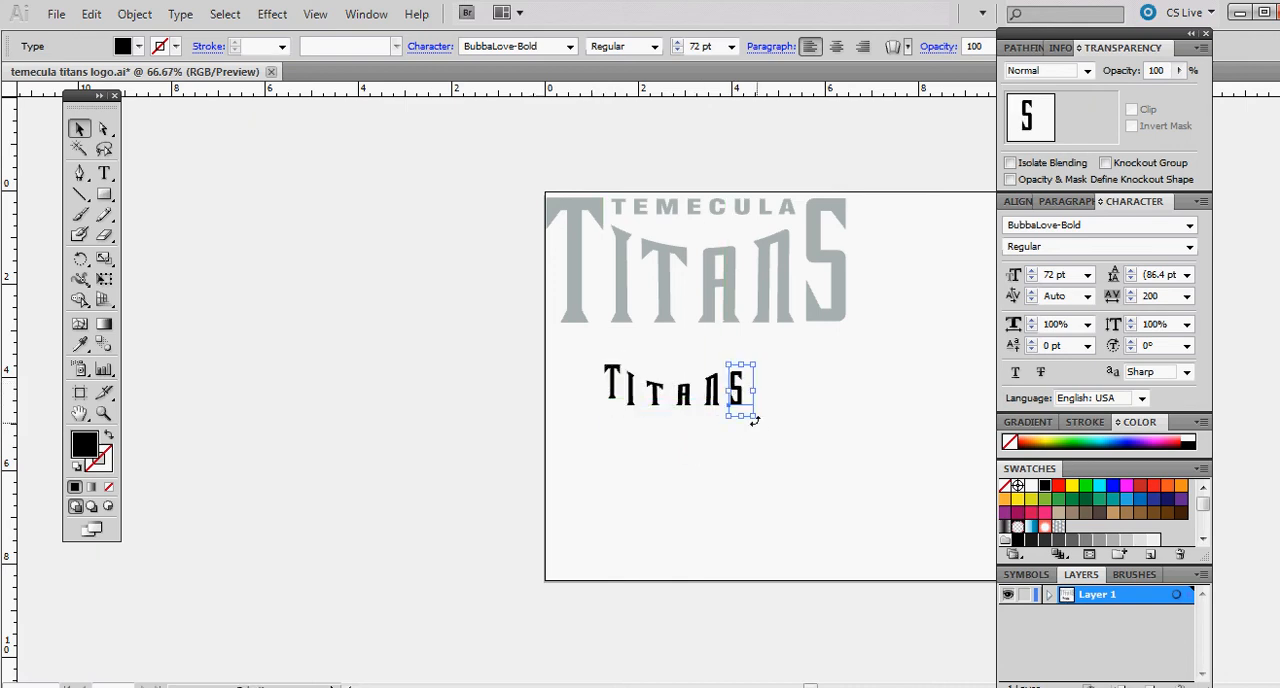
# Grow the leading T to about 94 pt with the size spinner and nudge it left
pyautogui.click(612, 385)
pyautogui.click(678, 42)
pyautogui.click(678, 42)
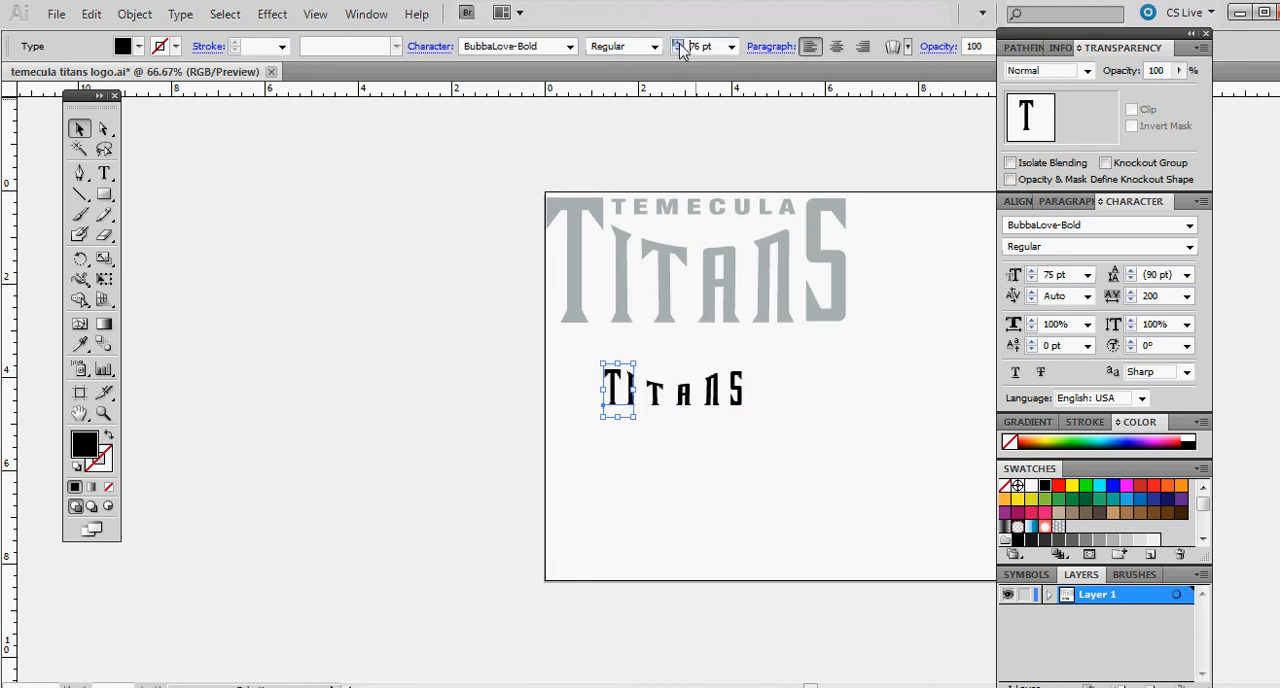
pyautogui.click(678, 42)
pyautogui.click(678, 42)
pyautogui.click(678, 42)
pyautogui.click(678, 42)
pyautogui.click(678, 42)
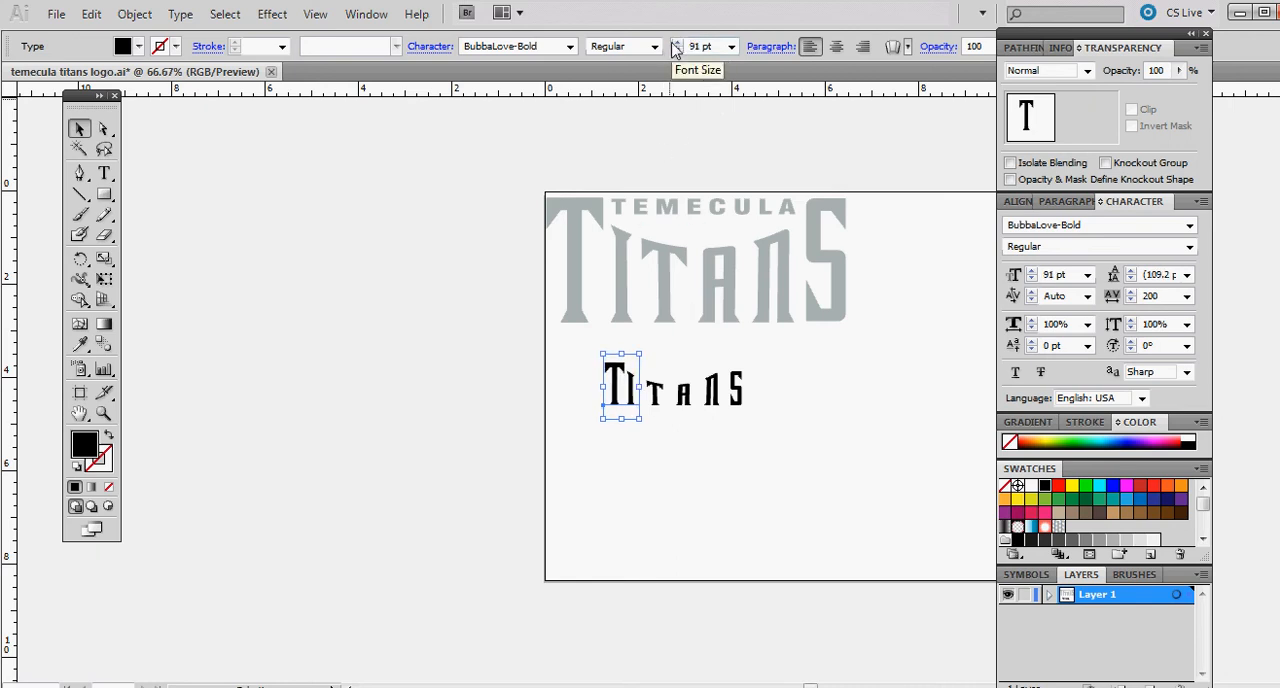
pyautogui.click(678, 42)
pyautogui.click(678, 42)
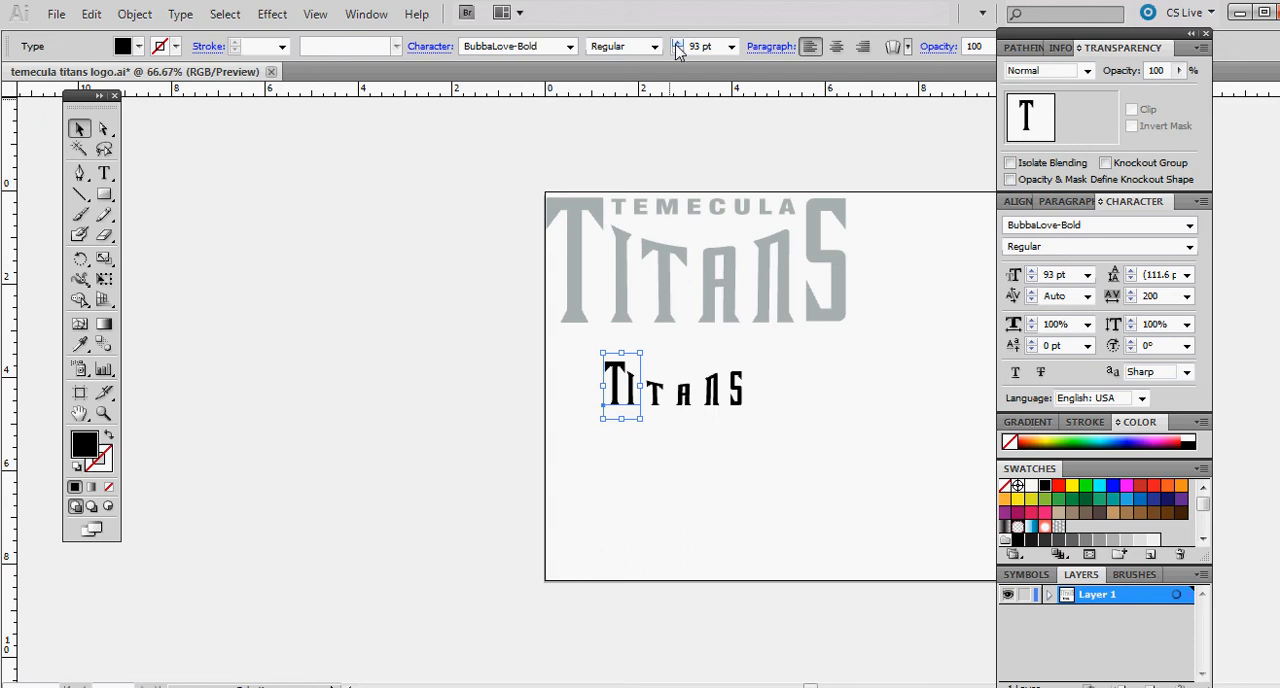
pyautogui.press('Left')
pyautogui.click(678, 42)
# Grow the final S to about 94 pt with the size spinner
pyautogui.click(740, 392)
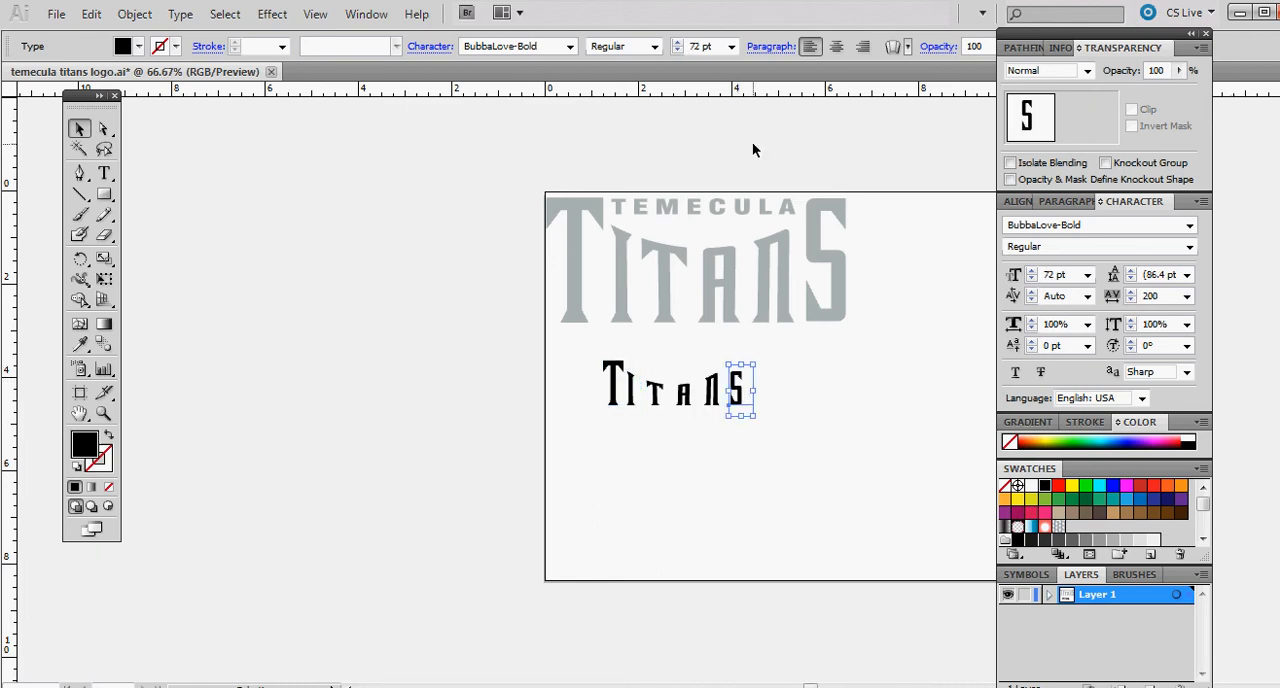
pyautogui.click(678, 42)
pyautogui.click(678, 42)
pyautogui.click(678, 42)
pyautogui.click(678, 42)
pyautogui.click(678, 42)
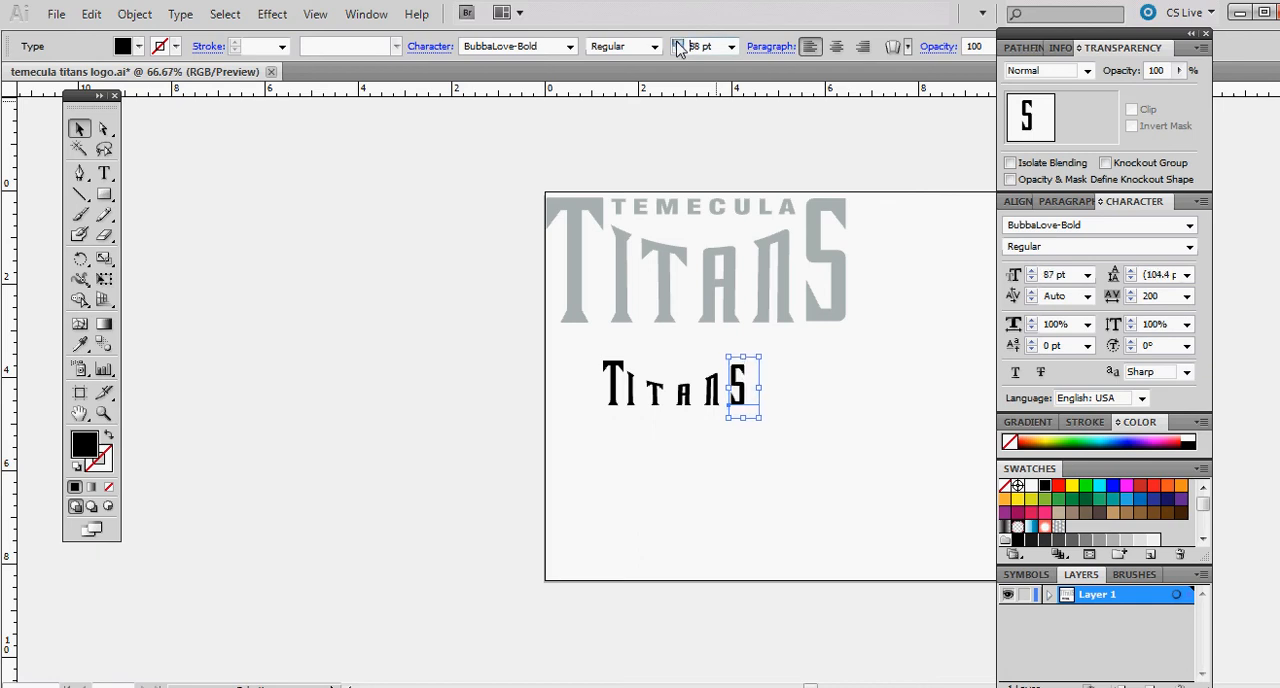
pyautogui.click(678, 42)
pyautogui.click(678, 42)
# Compare with the T, raise the S to 95 pt and nudge it up and right into place
pyautogui.click(620, 385)
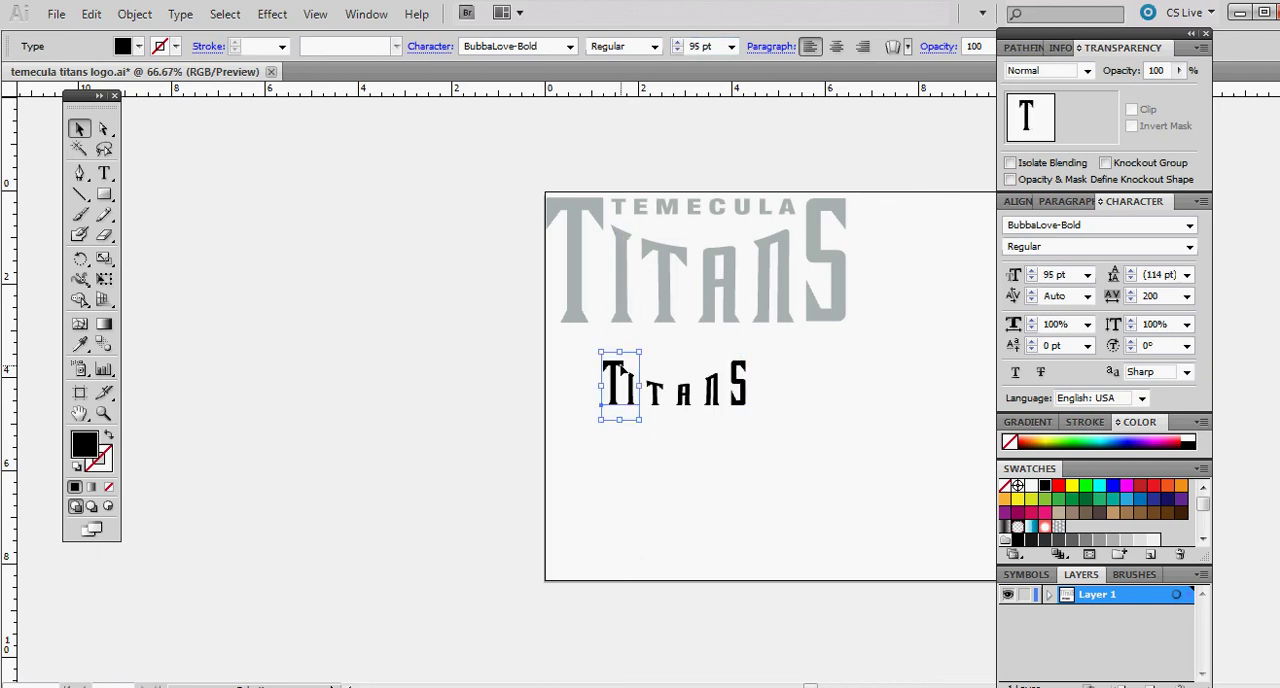
pyautogui.click(742, 392)
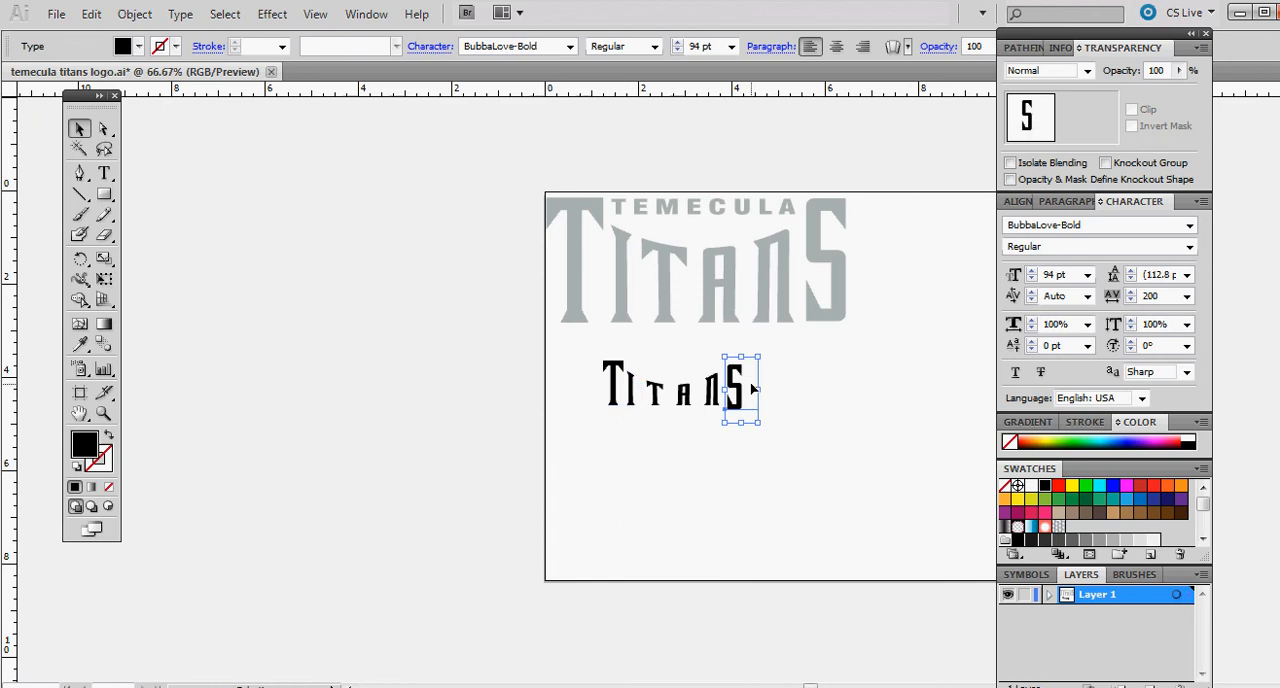
pyautogui.press('Up')
pyautogui.press('Up')
pyautogui.press('Up')
pyautogui.click(678, 42)
pyautogui.click(788, 388)
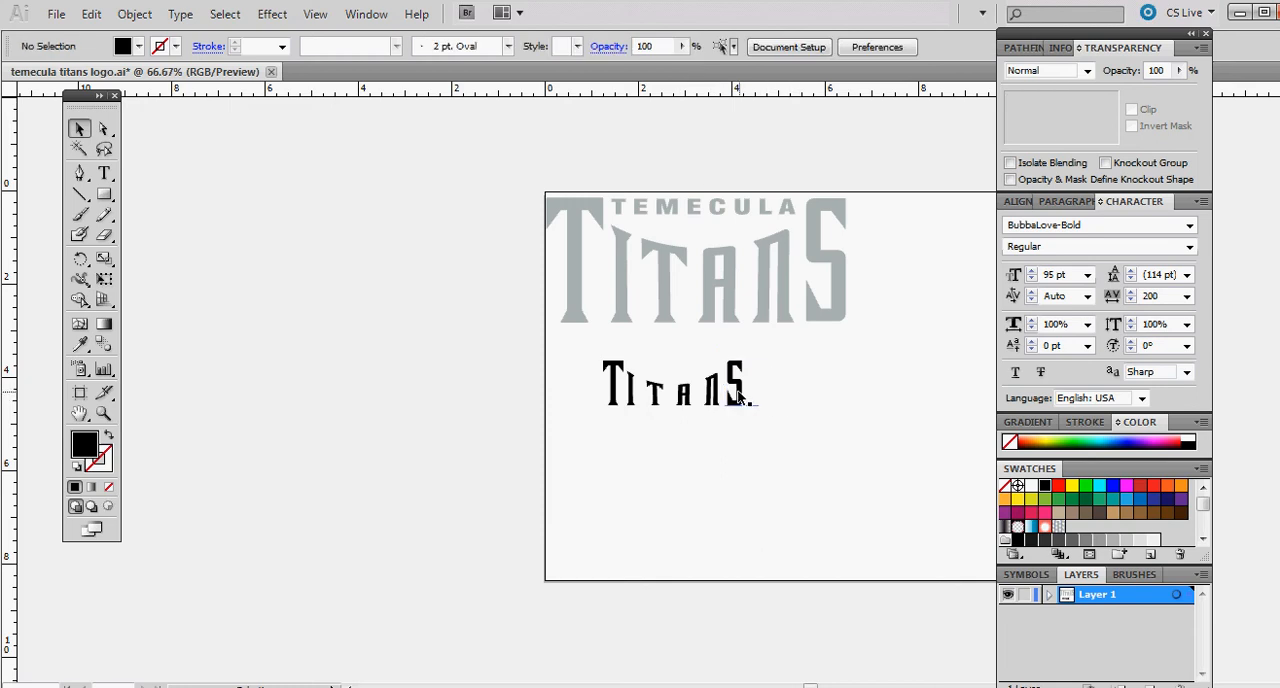
pyautogui.click(750, 396)
pyautogui.press('Right')
pyautogui.press('Right')
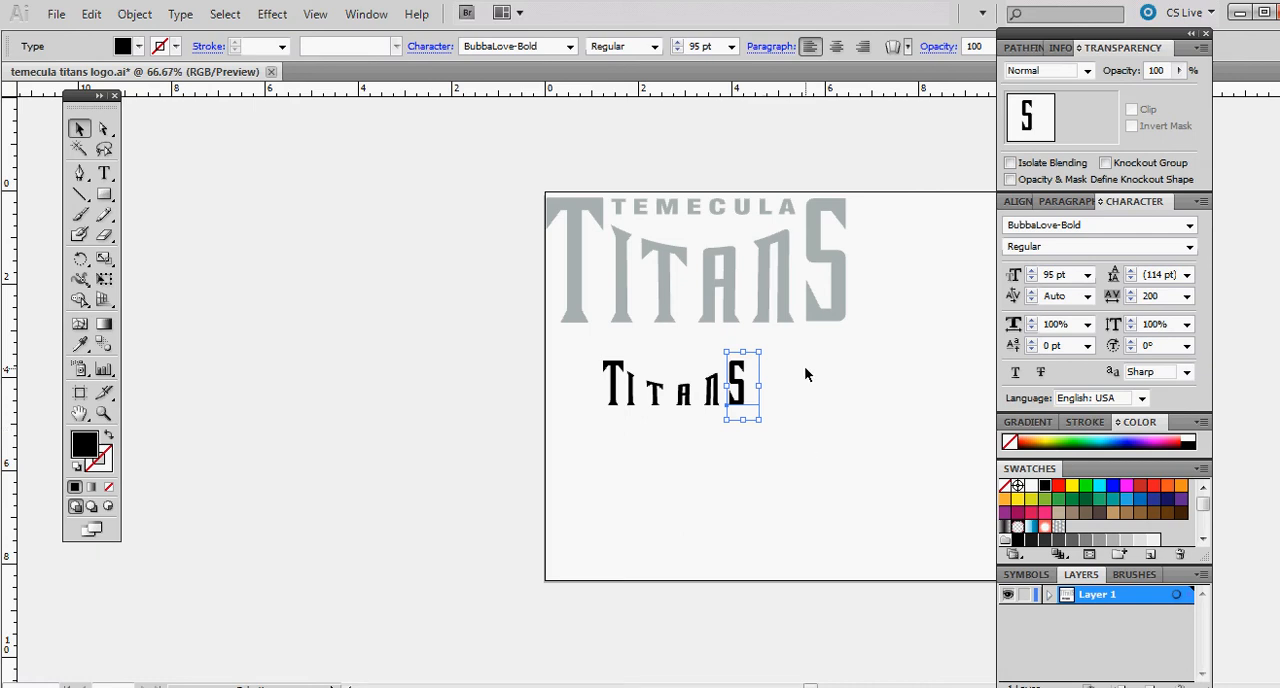
pyautogui.click(690, 390)
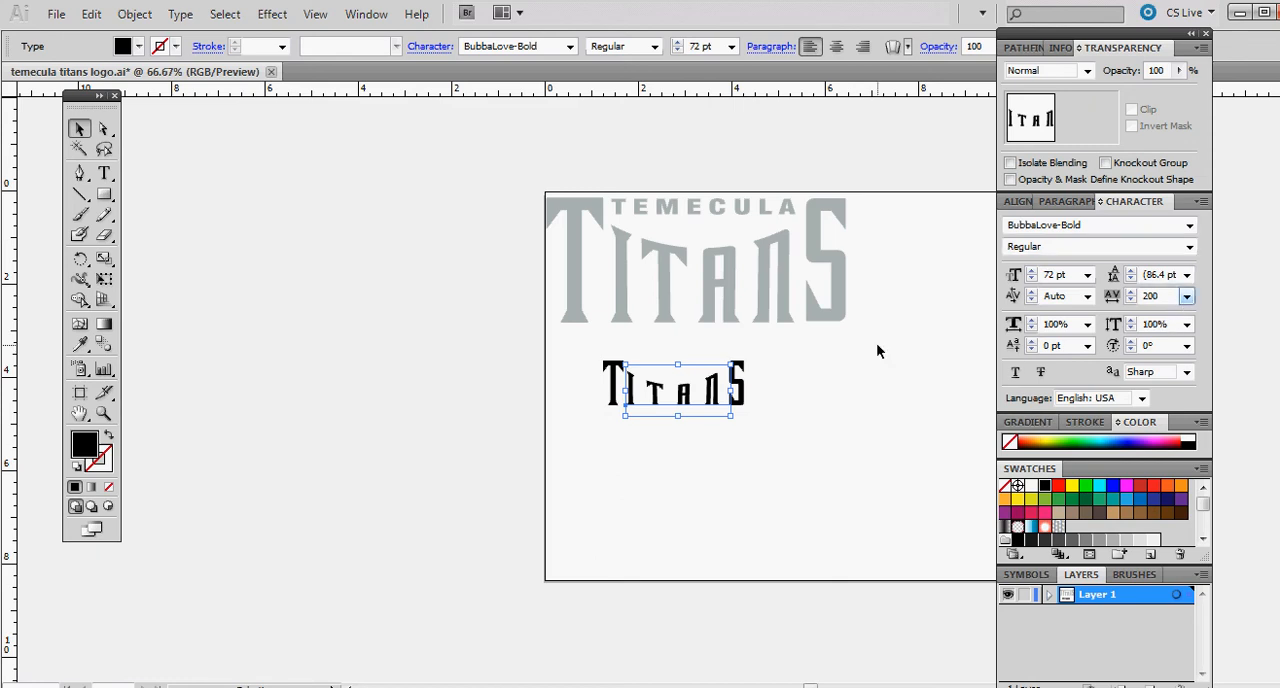
# Set the tracking of the ITAN characters to 0
pyautogui.doubleClick(716, 390)
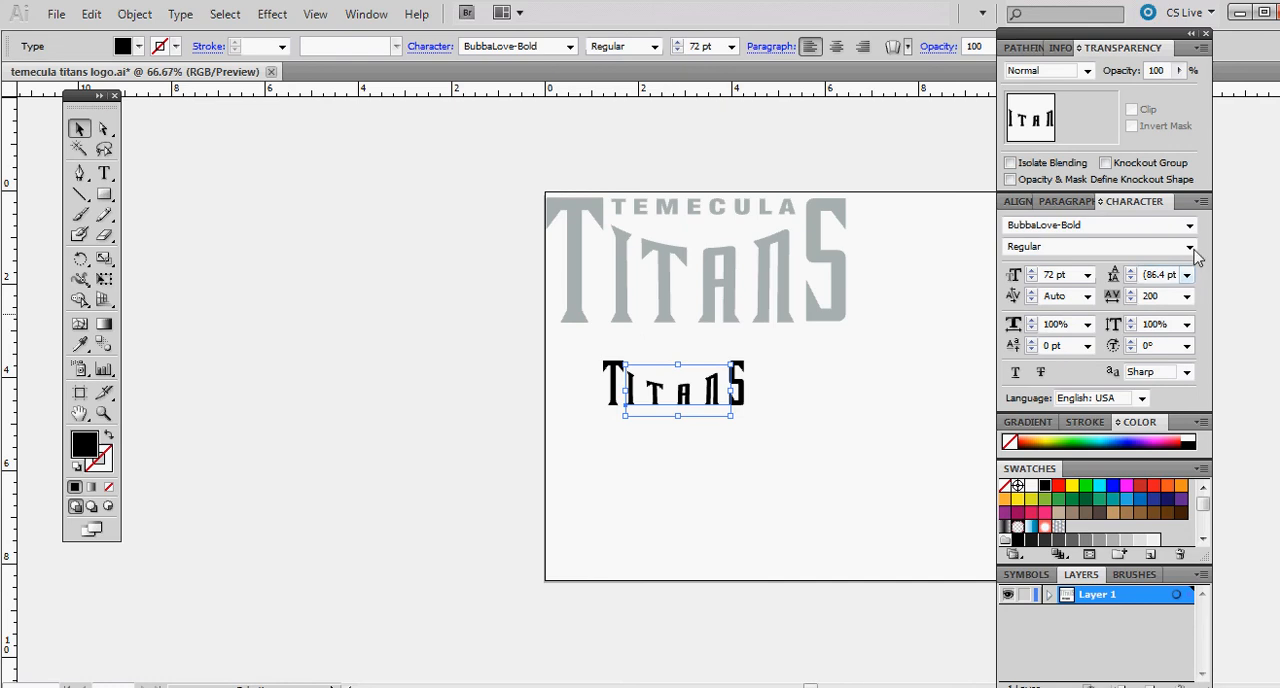
pyautogui.click(1187, 297)
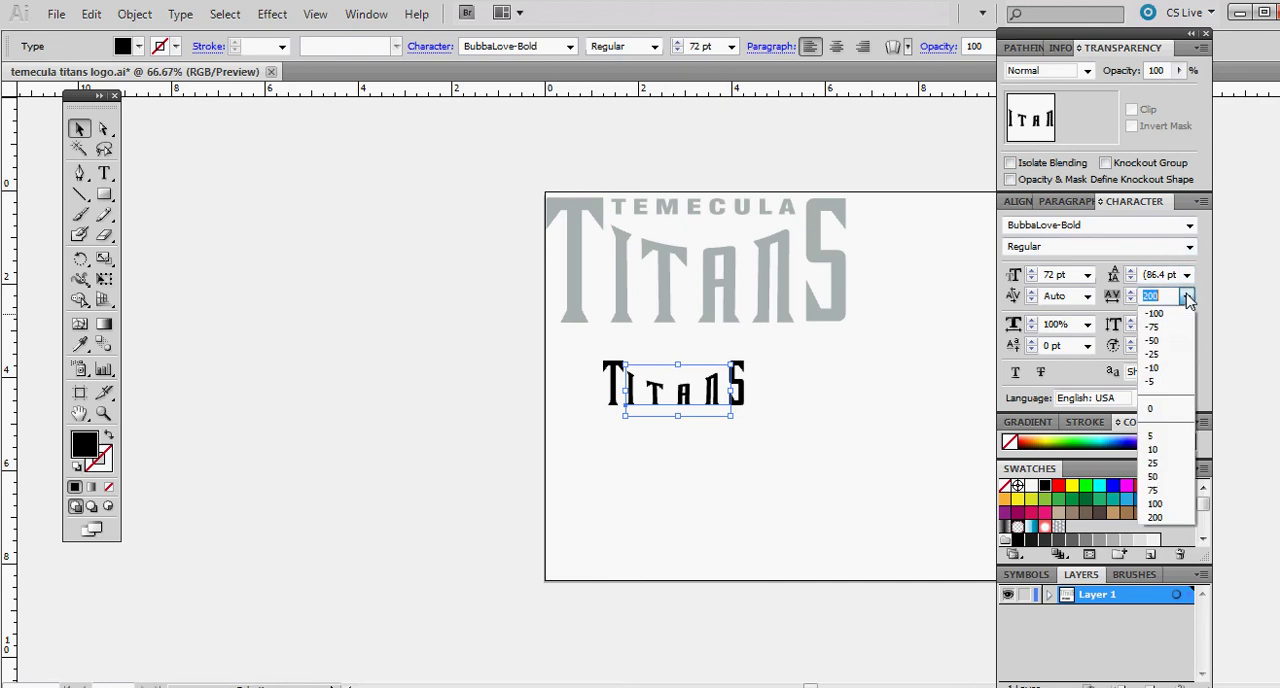
pyautogui.click(1152, 408)
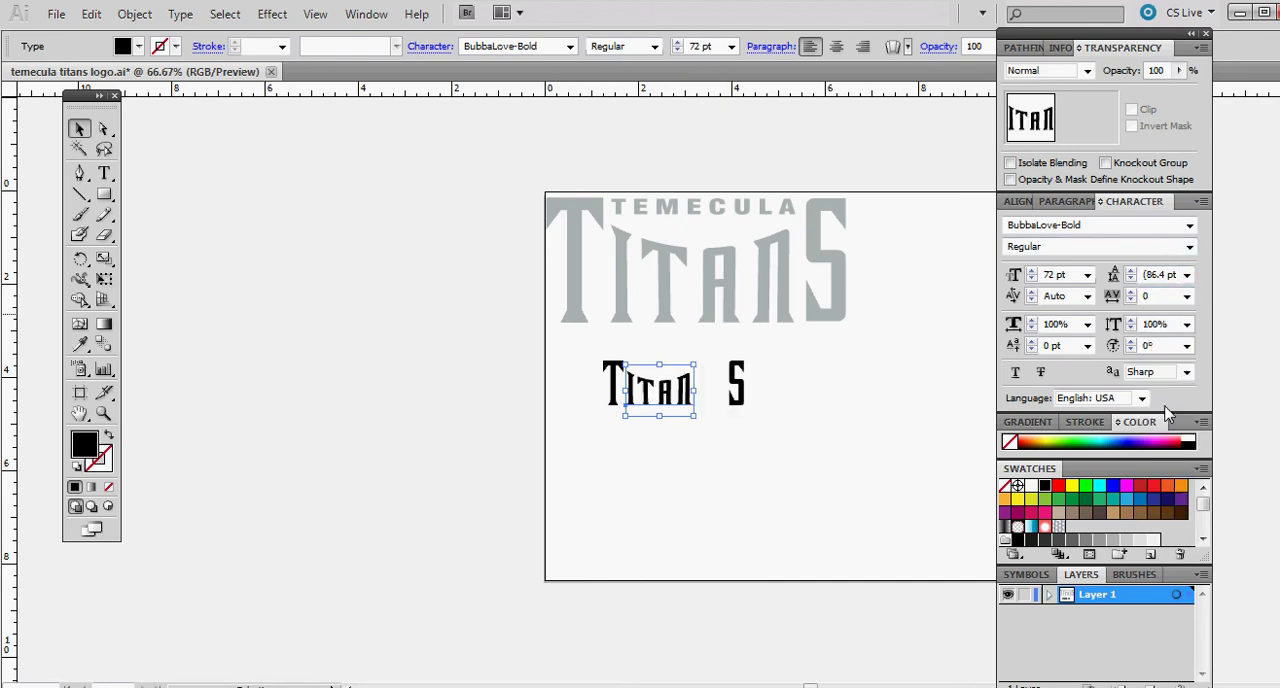
# Move the S left with arrow keys to close the gap after ITAN
pyautogui.click(735, 397)
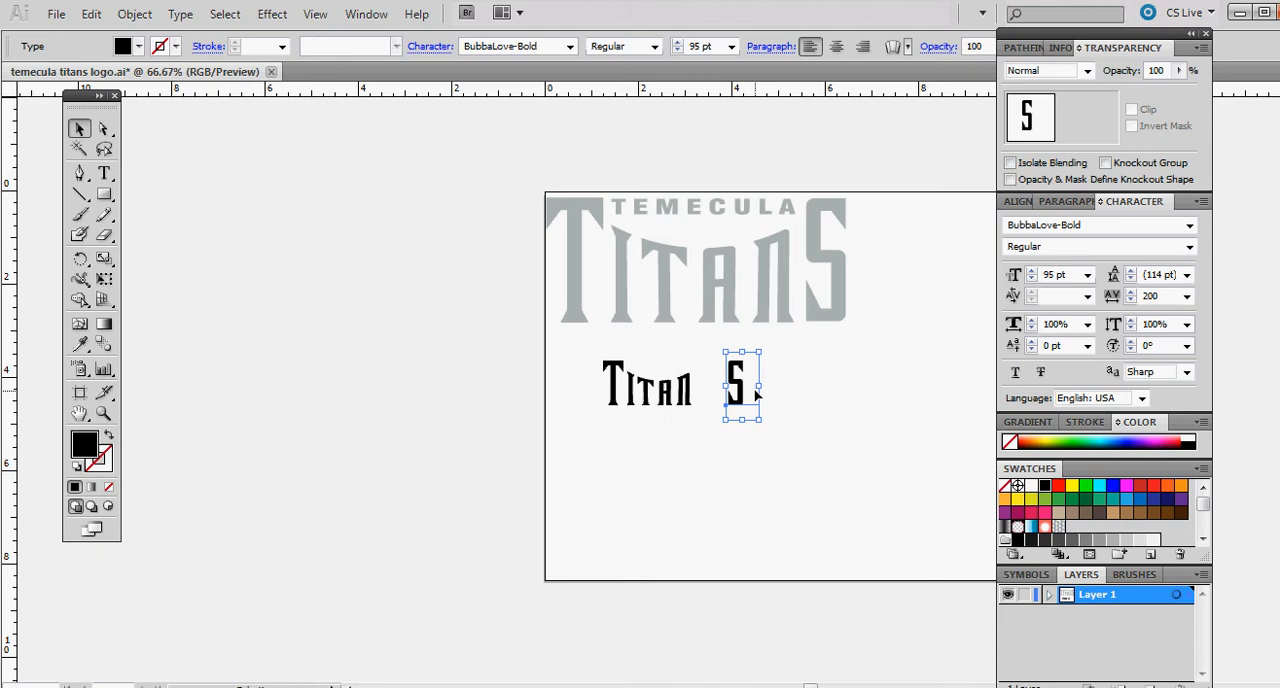
pyautogui.press('Left')
pyautogui.press('Left')
pyautogui.press('Left')
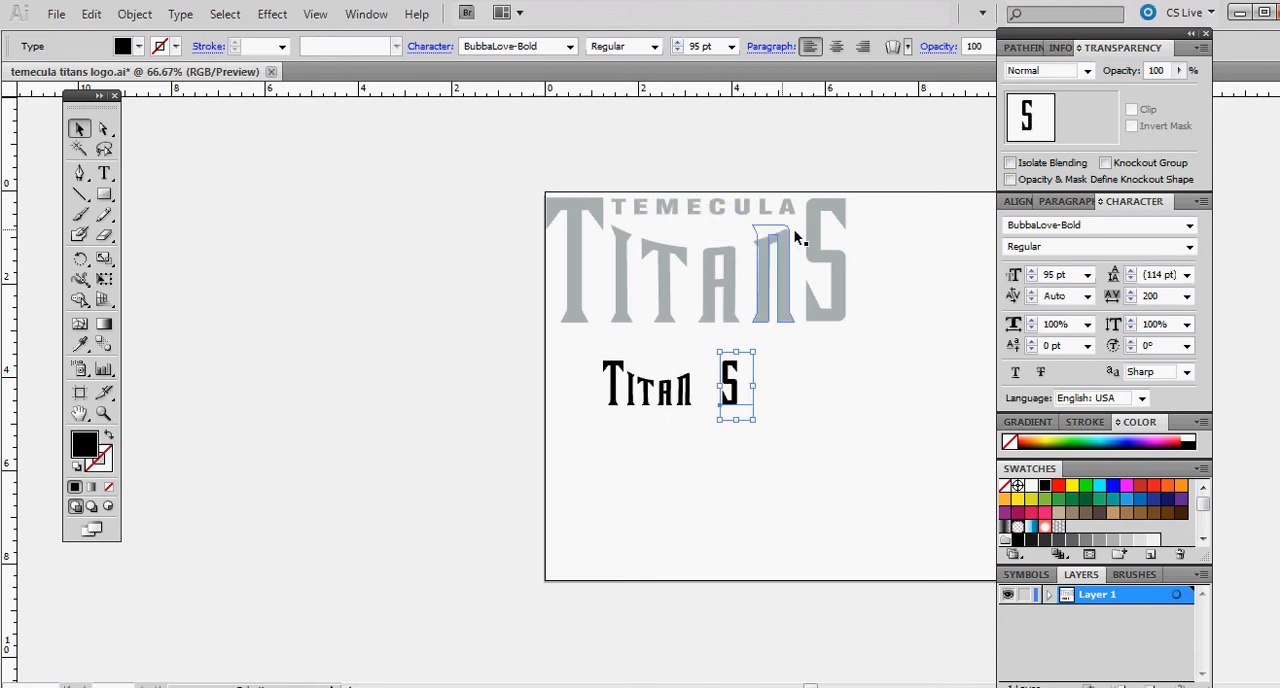
pyautogui.press('Left')
pyautogui.press('Left')
pyautogui.press('Left')
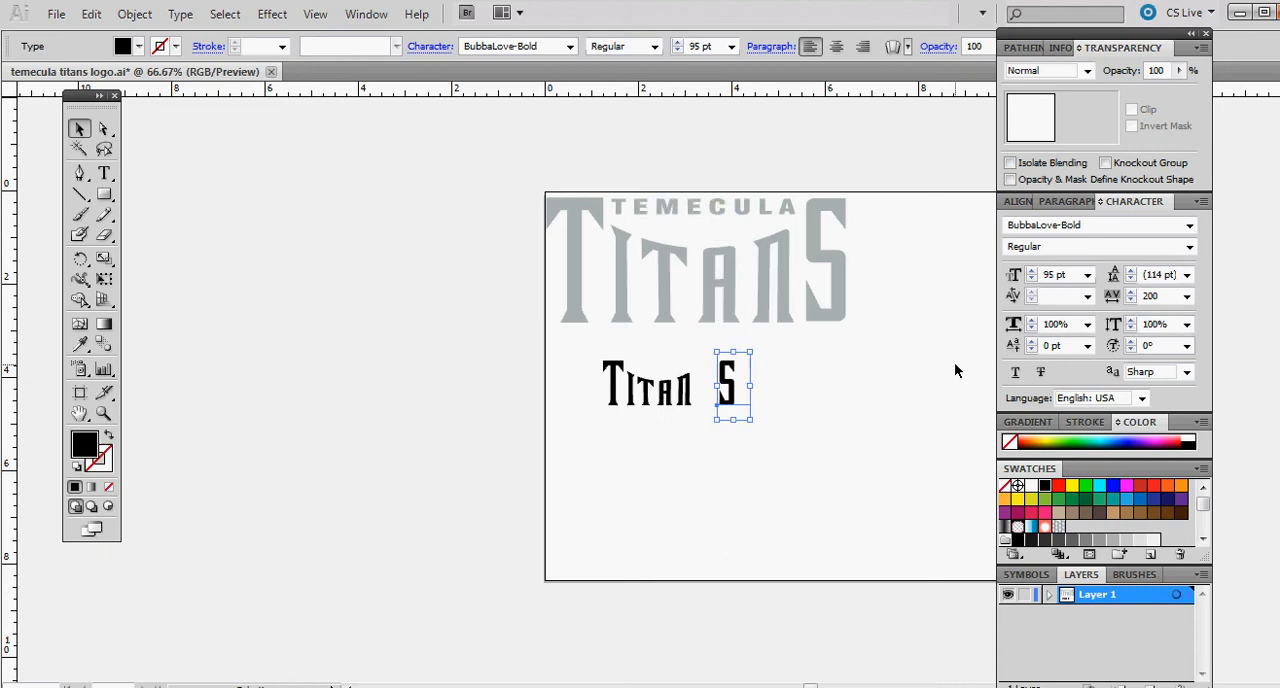
pyautogui.press('Left')
pyautogui.press('Left')
pyautogui.press('Left')
pyautogui.press('Left')
pyautogui.press('Left')
pyautogui.press('Left')
pyautogui.press('Left')
pyautogui.press('Left')
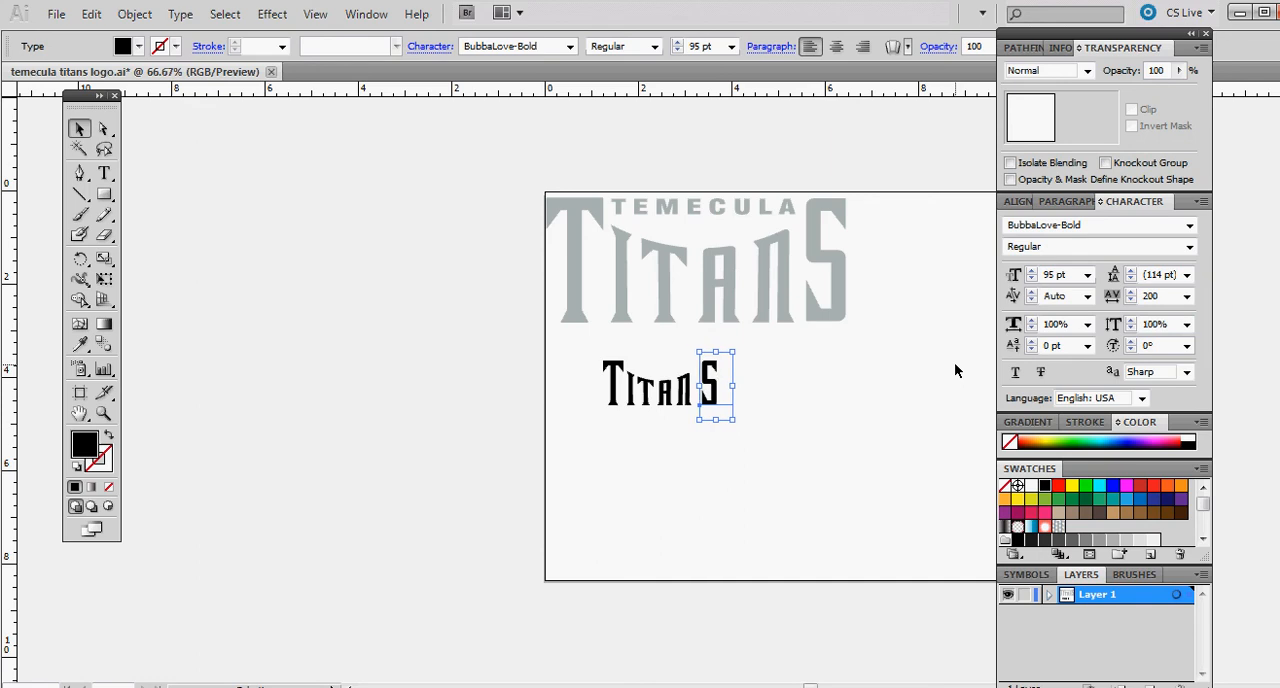
pyautogui.press('Left')
pyautogui.press('Left')
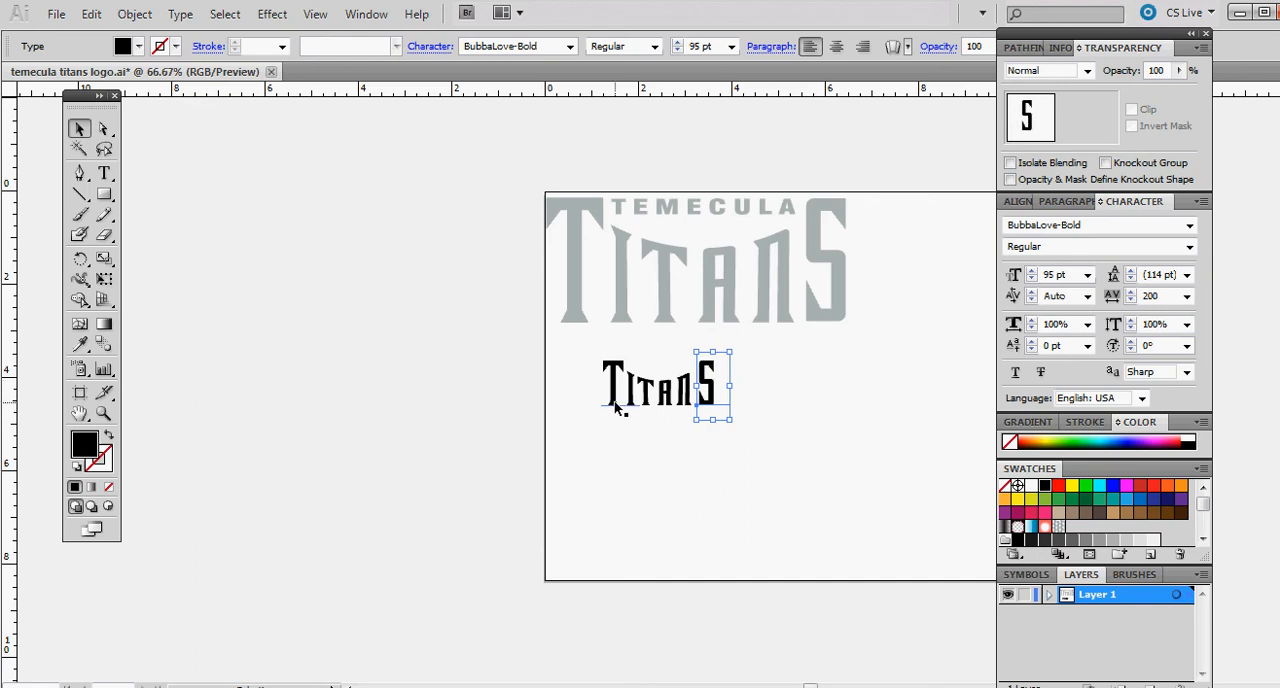
# Marquee-select the whole black TITANS and move it lower on the page
pyautogui.click(697, 452)
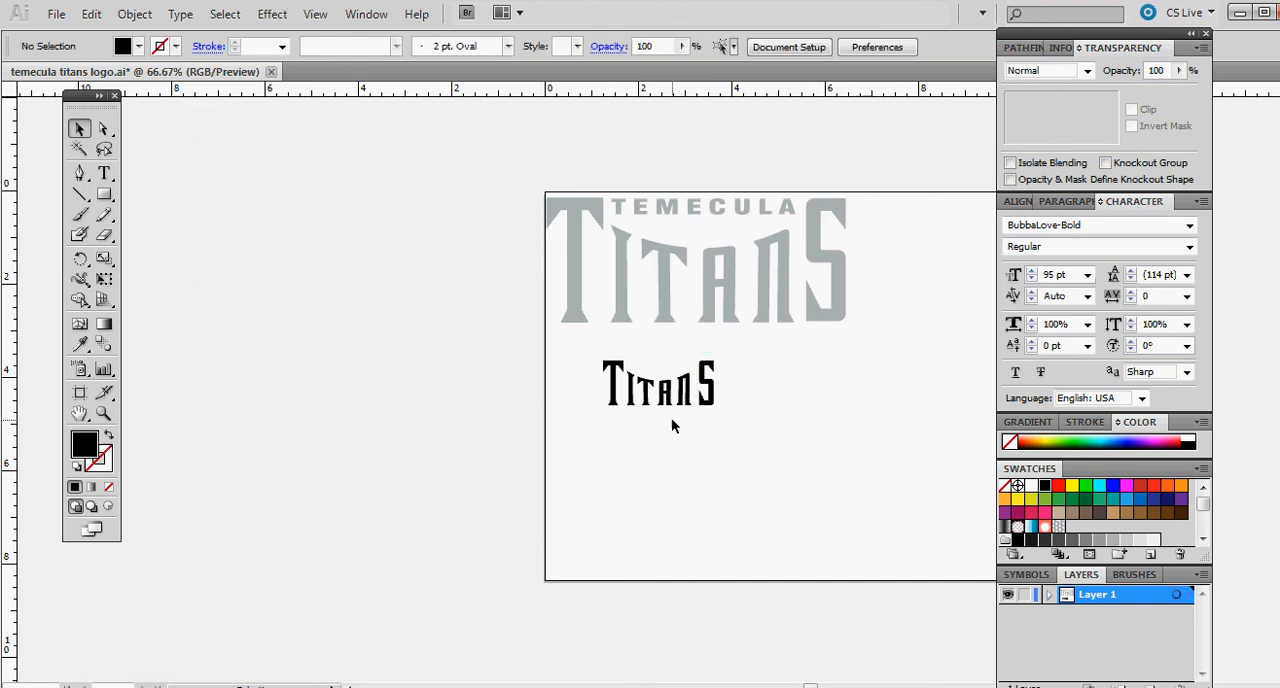
pyautogui.click(710, 390)
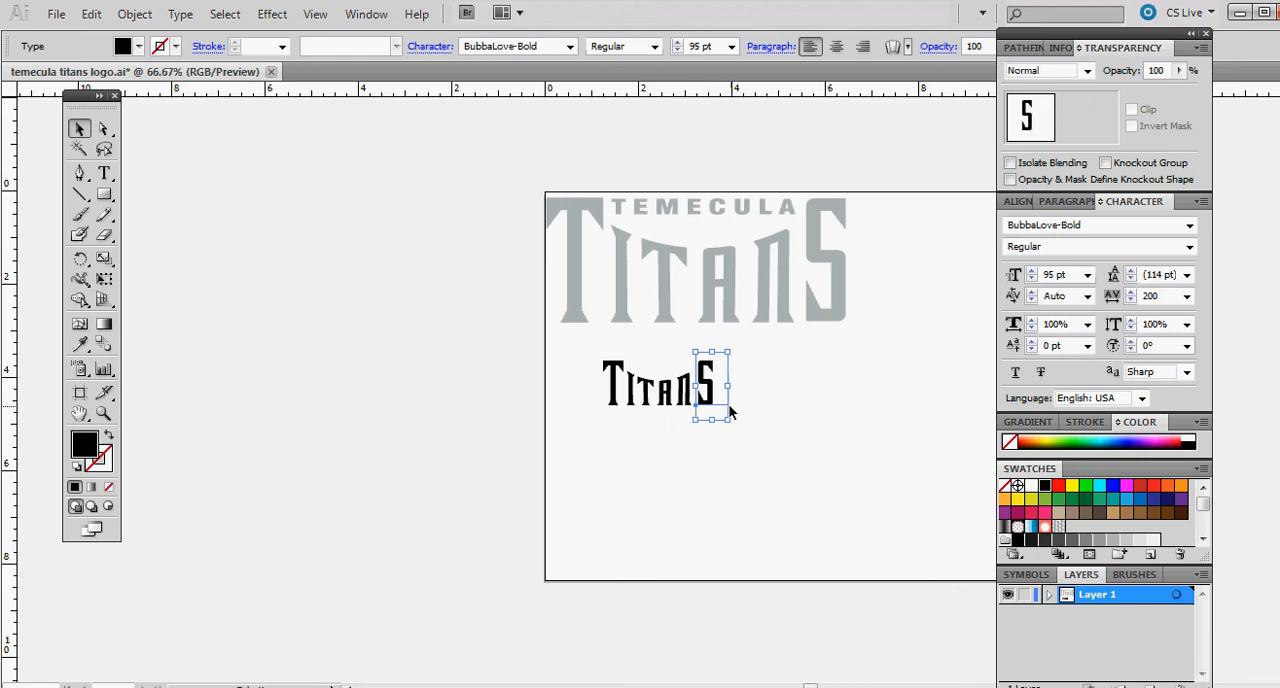
pyautogui.click(764, 402)
pyautogui.moveTo(738, 448); pyautogui.dragTo(590, 375)
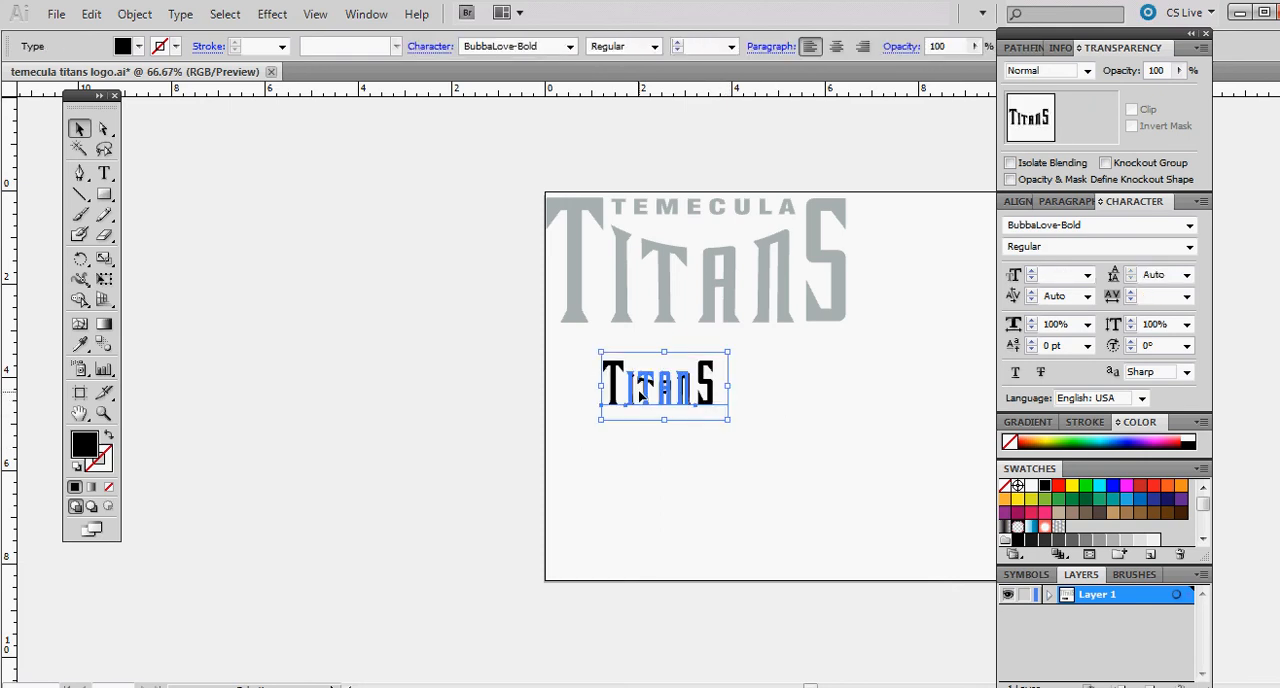
pyautogui.press('Down')
pyautogui.press('Down')
pyautogui.press('Down')
pyautogui.press('Down')
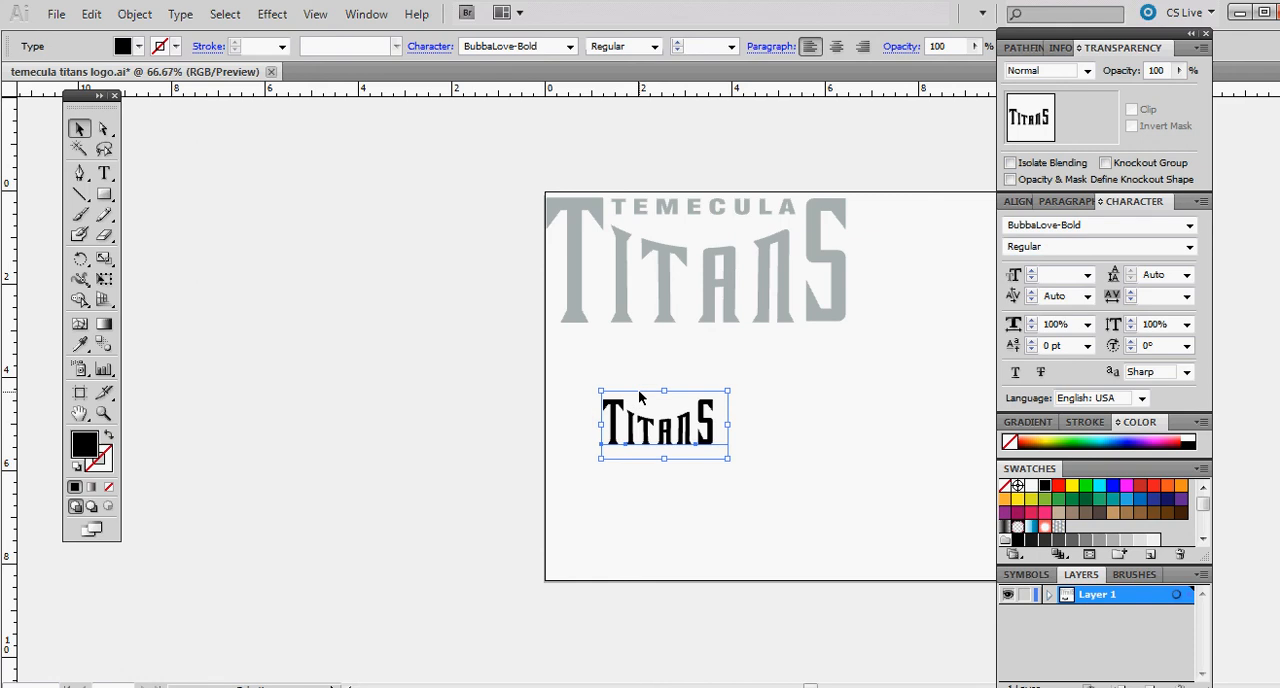
pyautogui.scroll(1, 638, 389)
pyautogui.scroll(1, 638, 389)
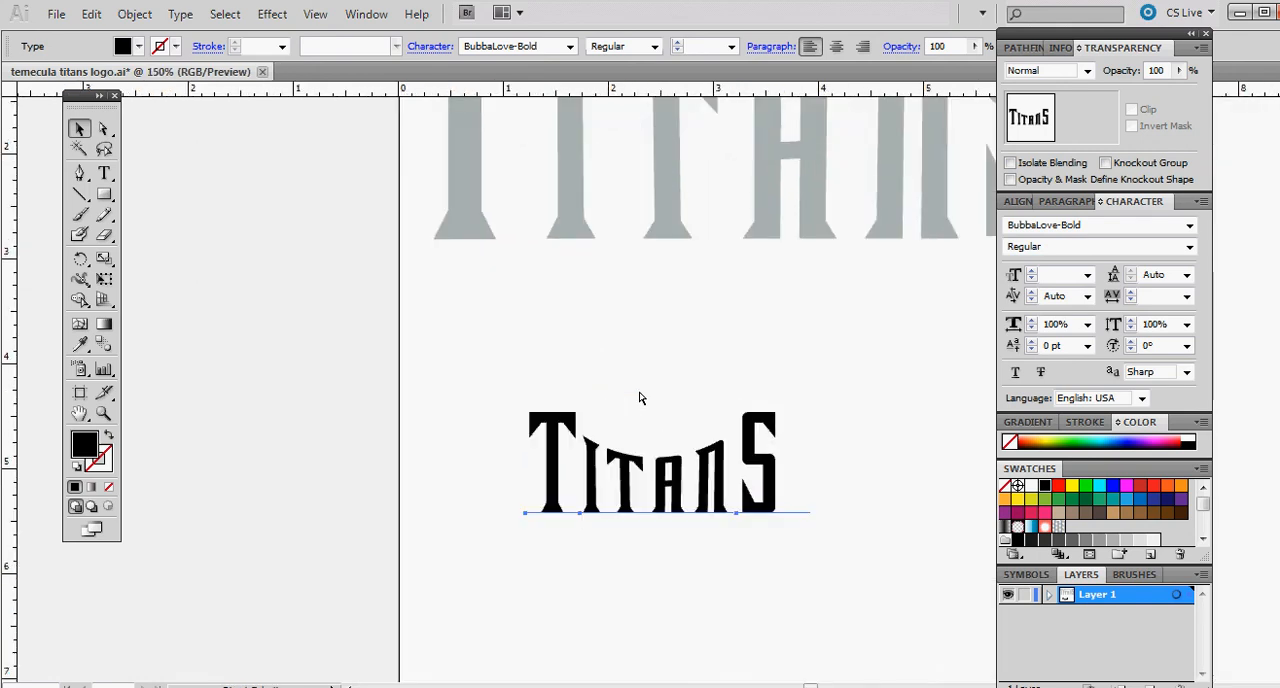
pyautogui.scroll(1, 638, 389)
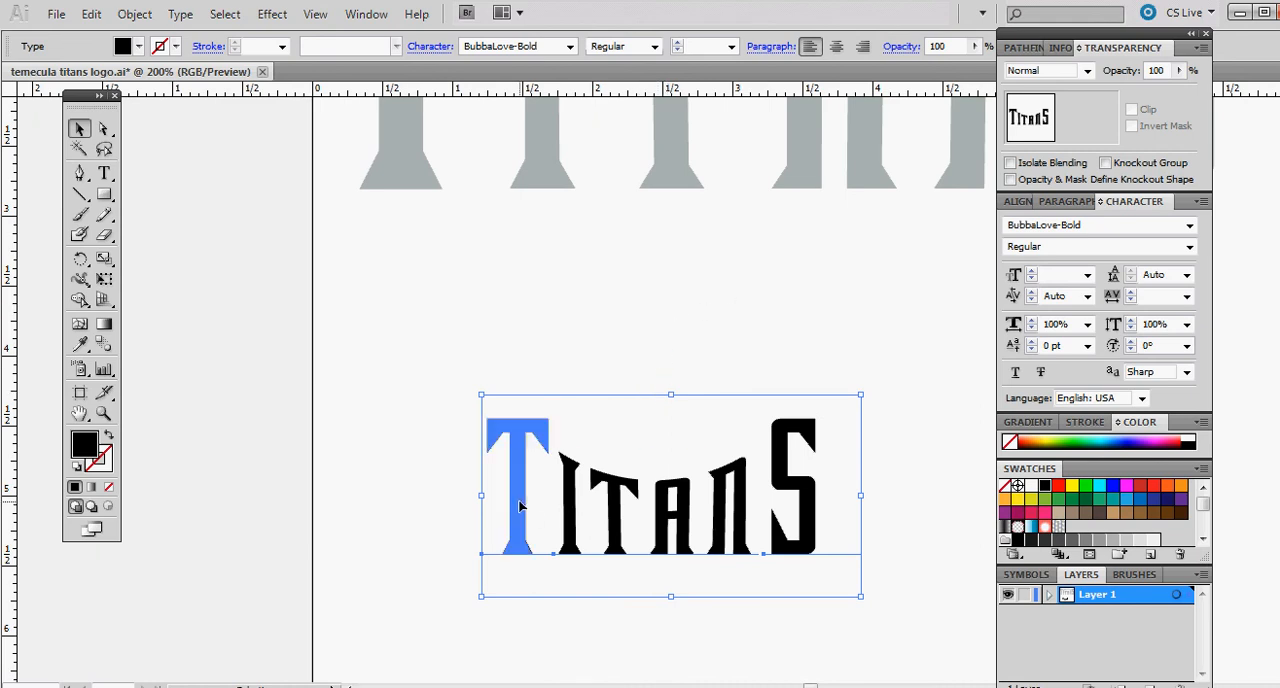
# Bump the selected TITANS lettering up a few points, then clear the selection
pyautogui.click(678, 47)
pyautogui.click(678, 47)
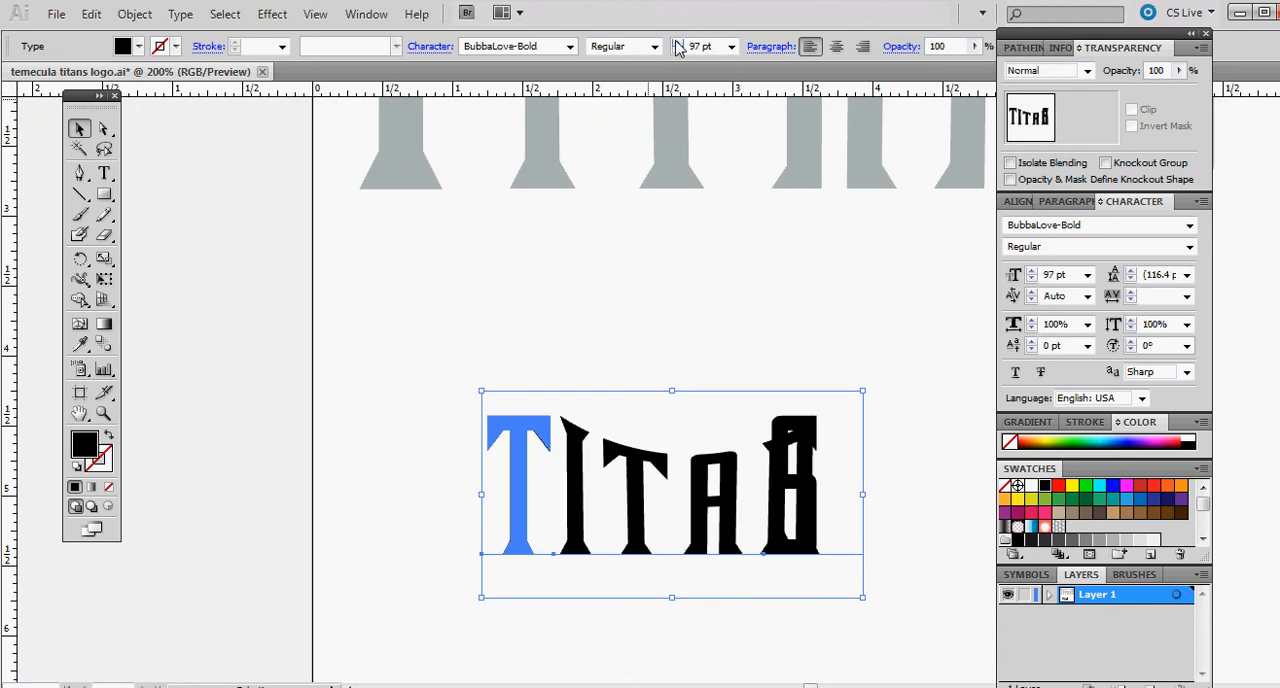
pyautogui.click(678, 47)
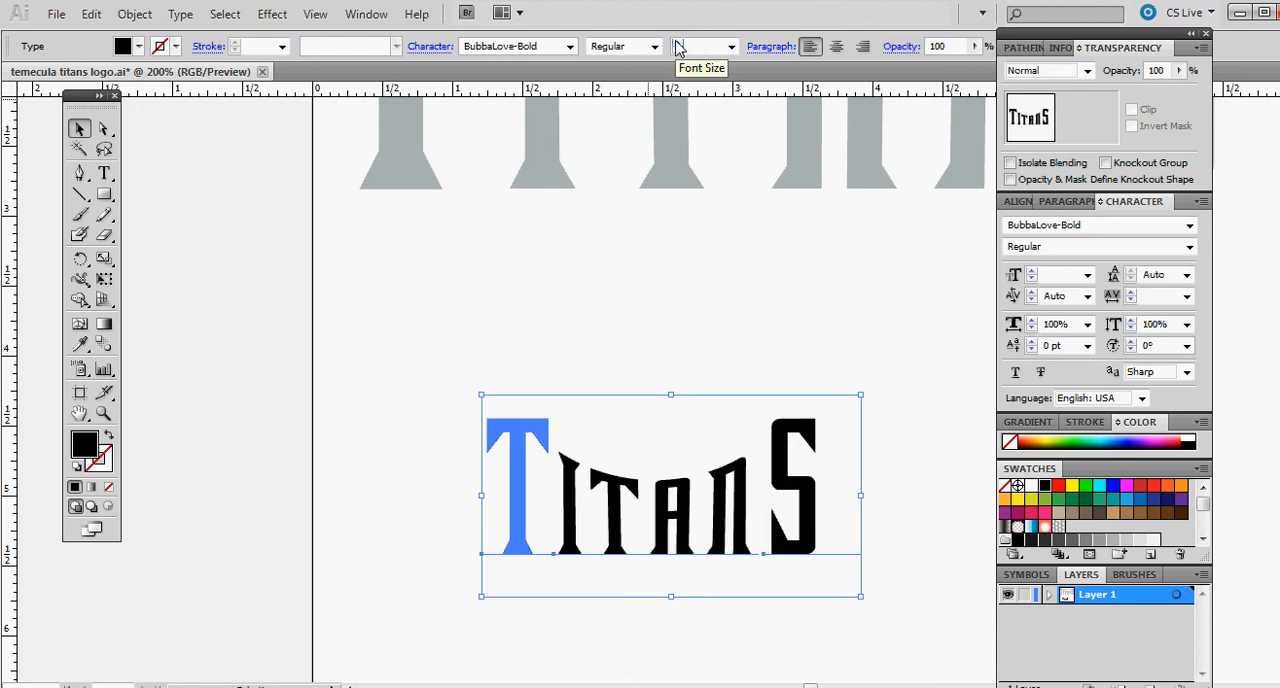
pyautogui.click(506, 472)
# Enlarge the leading T alone to 100 pt
pyautogui.click(532, 323)
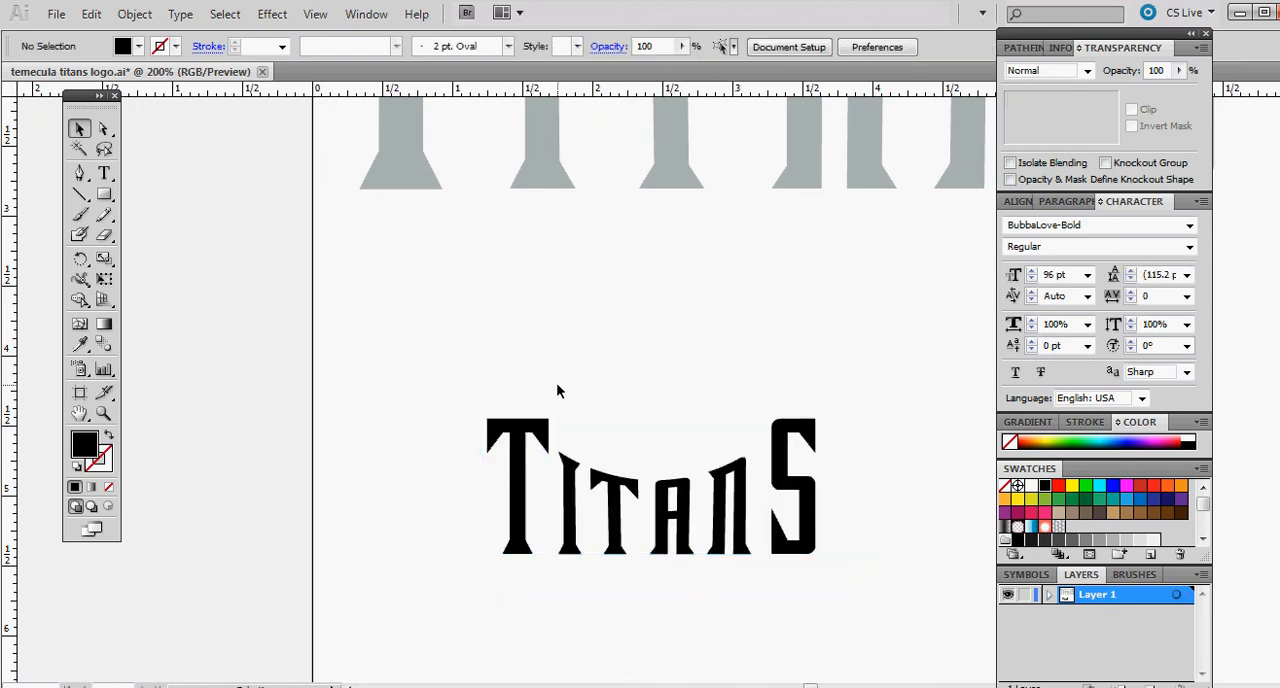
pyautogui.click(518, 434)
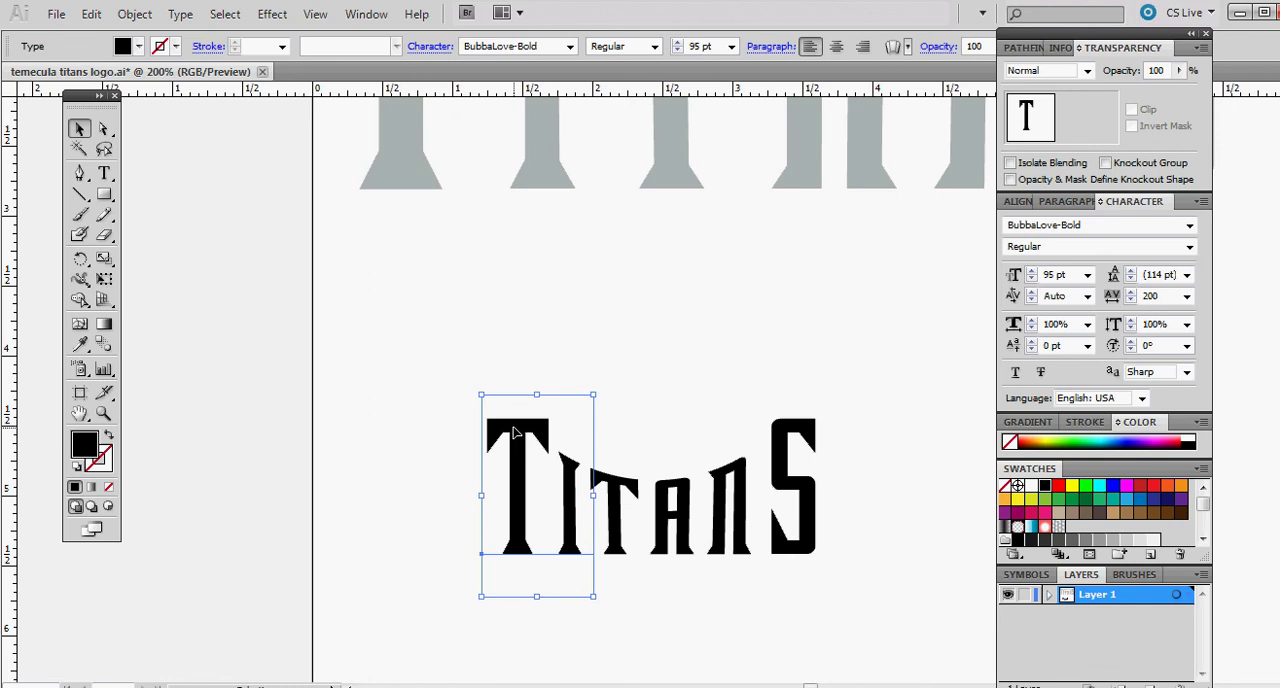
pyautogui.click(678, 43)
pyautogui.click(678, 43)
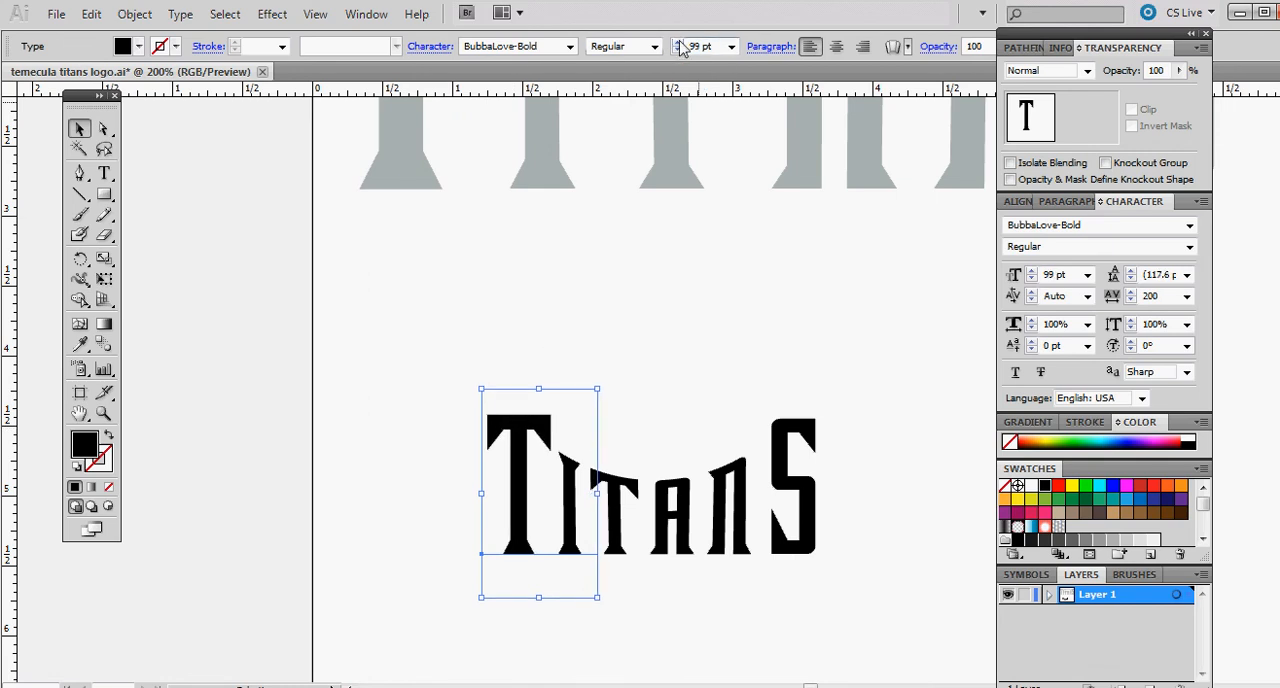
pyautogui.click(678, 43)
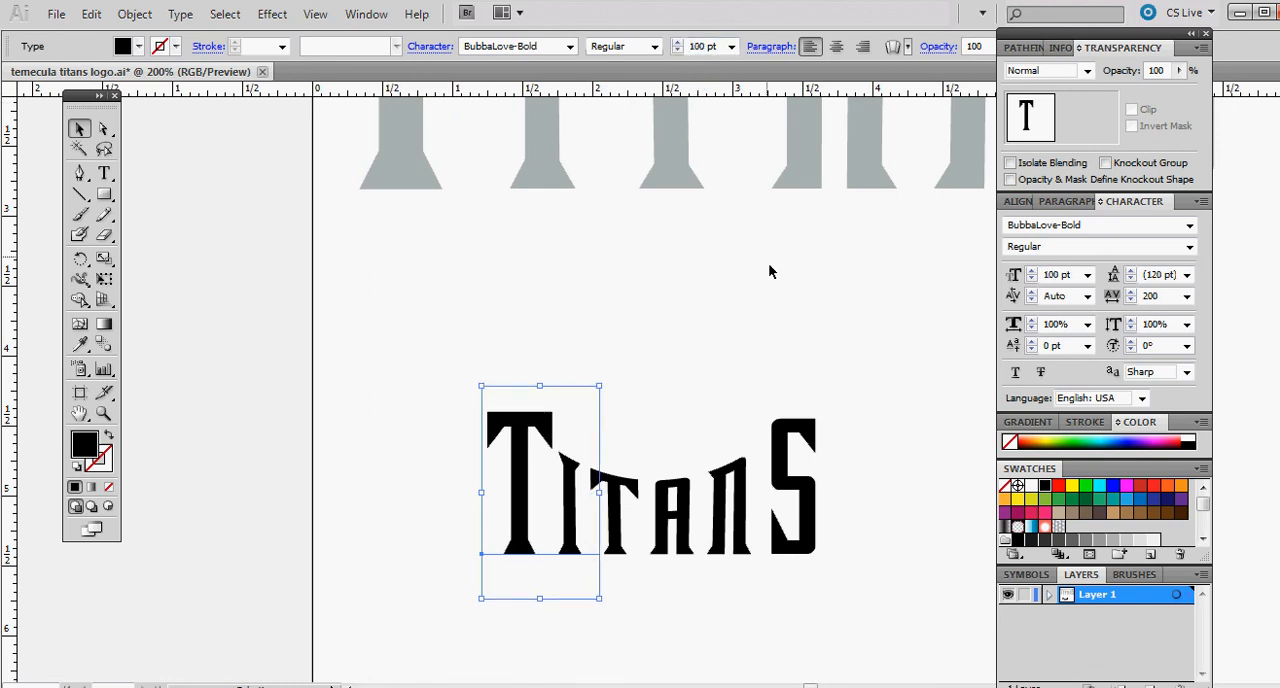
# Enlarge the final S to 100 pt to match the T
pyautogui.click(800, 440)
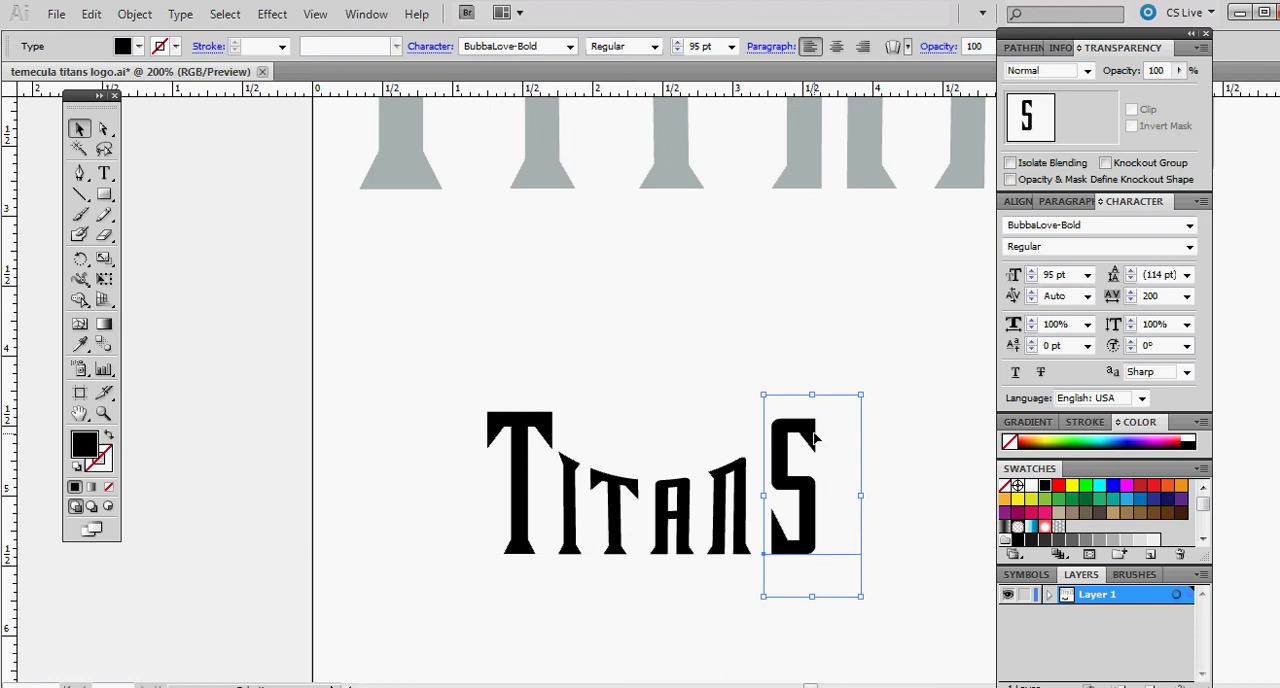
pyautogui.click(678, 43)
pyautogui.click(678, 43)
pyautogui.click(678, 43)
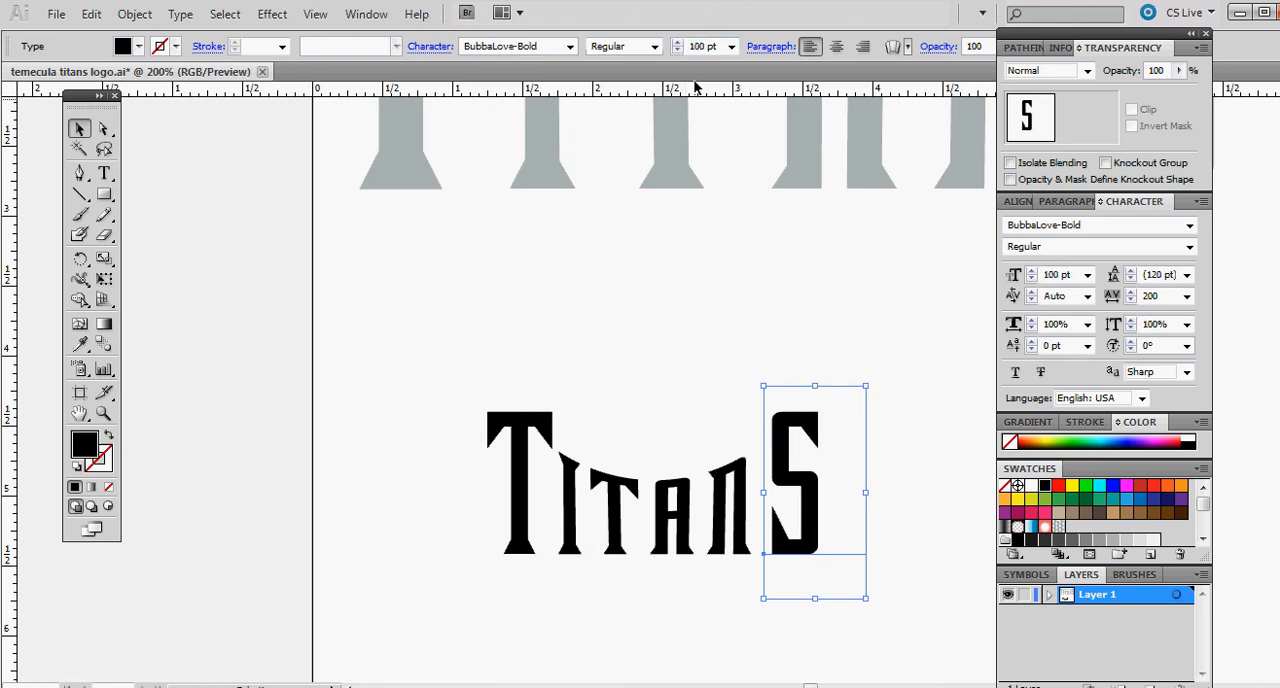
pyautogui.click(746, 249)
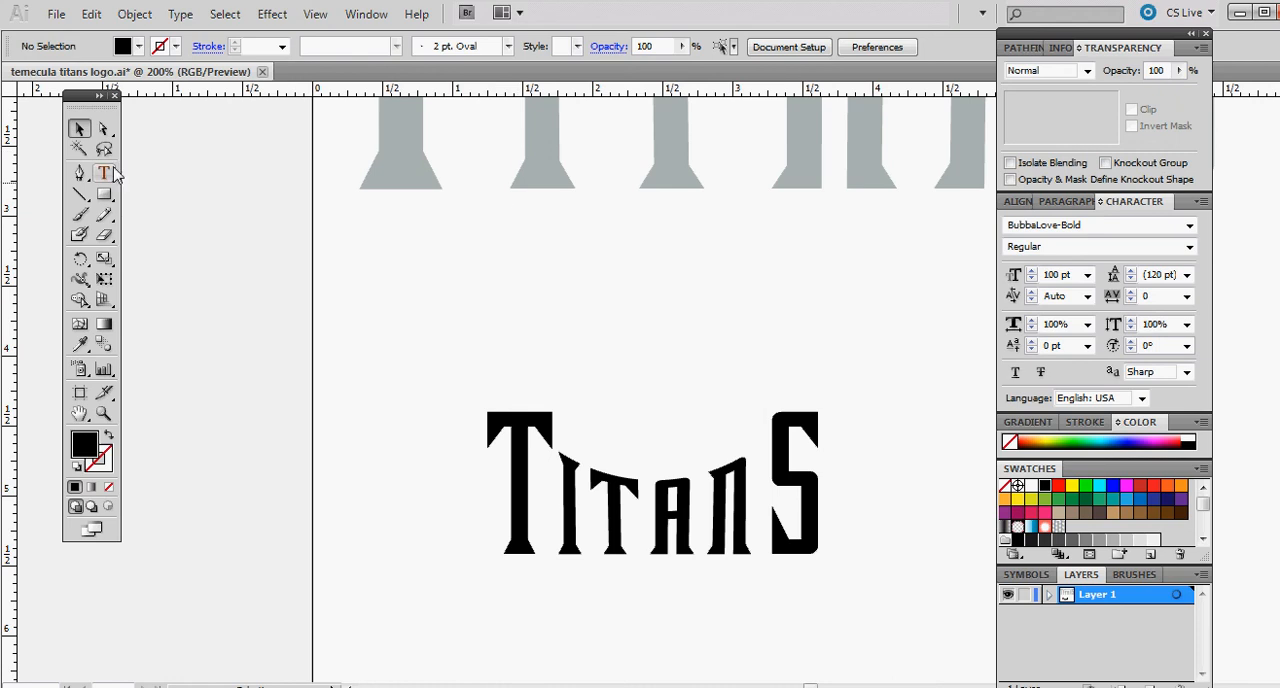
# Accidentally set the T to 21 pt, then undo to restore it to 100 pt
pyautogui.press('t')
pyautogui.click(578, 417)
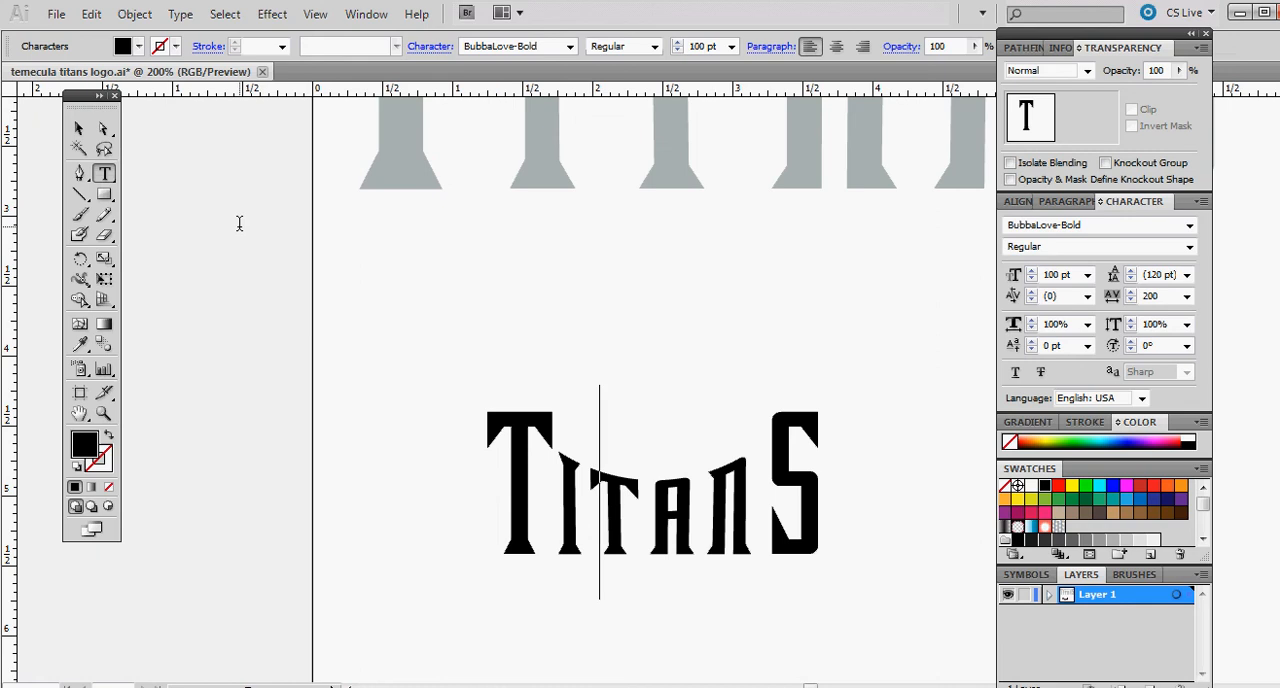
pyautogui.click(80, 128)
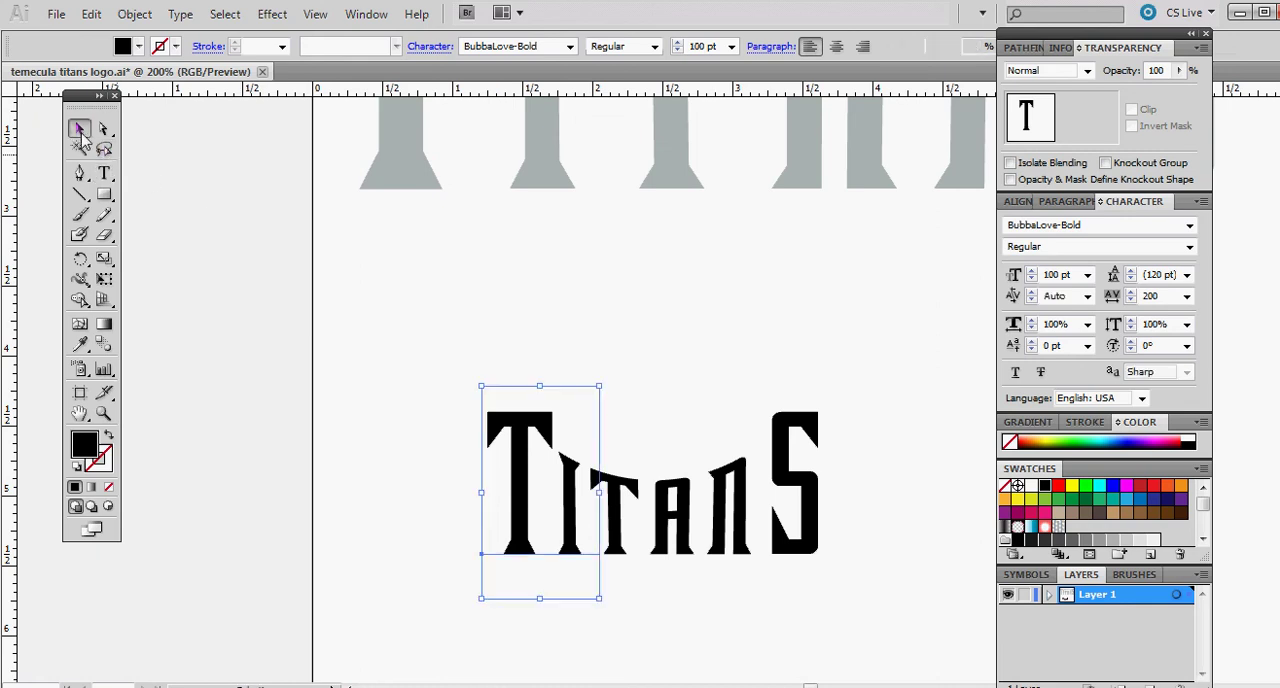
pyautogui.click(731, 46)
pyautogui.click(704, 214)
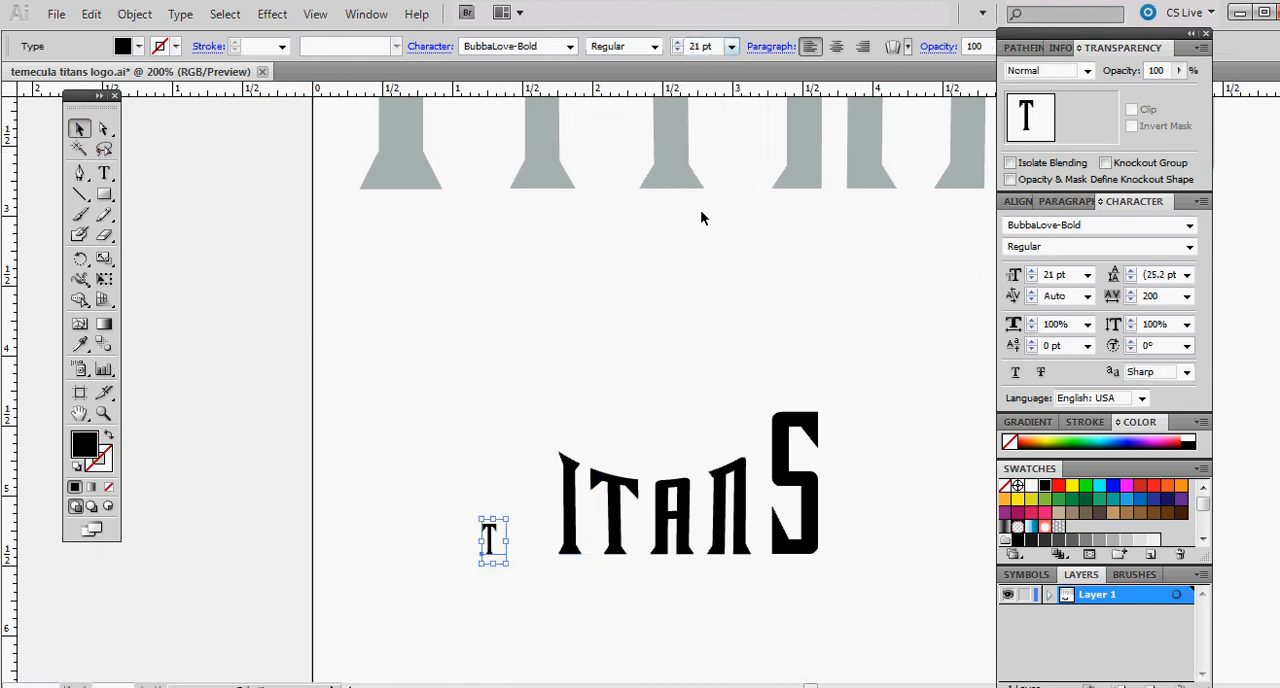
pyautogui.hotkey('ctrl', 'z')
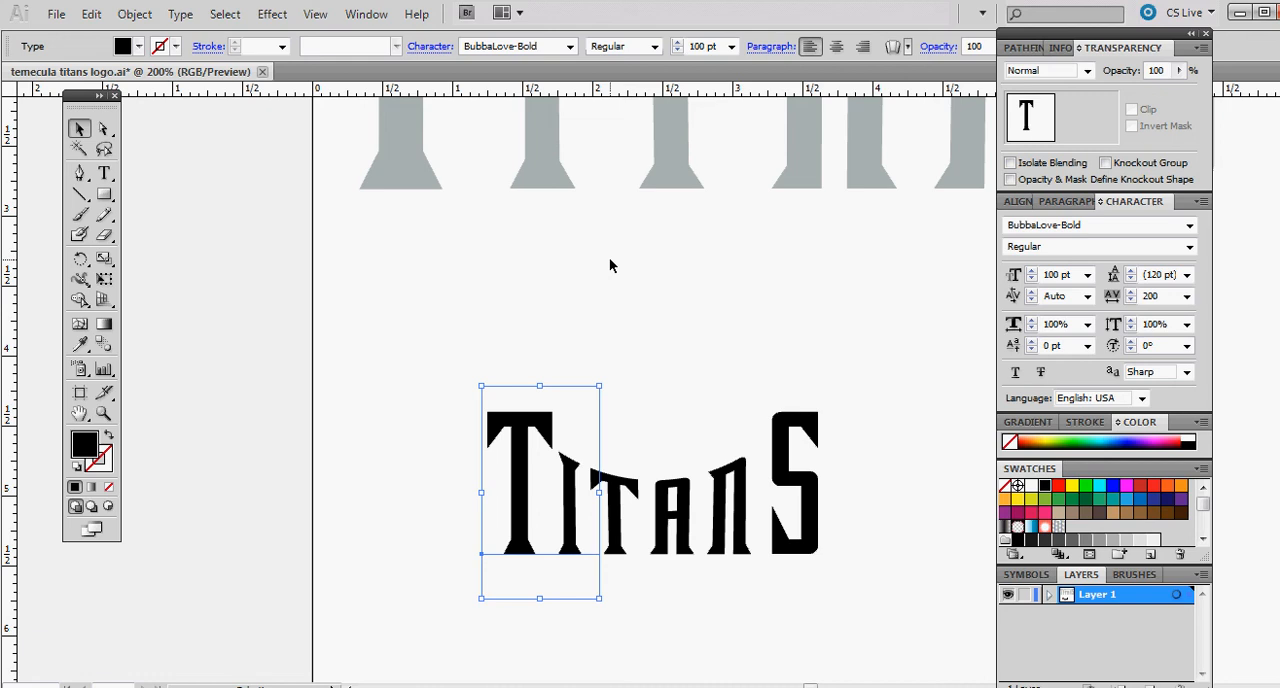
pyautogui.click(609, 257)
# Create a 21 pt Milford Black TEMECULA text above TITANS and drag it down toward the lettering
pyautogui.click(104, 173)
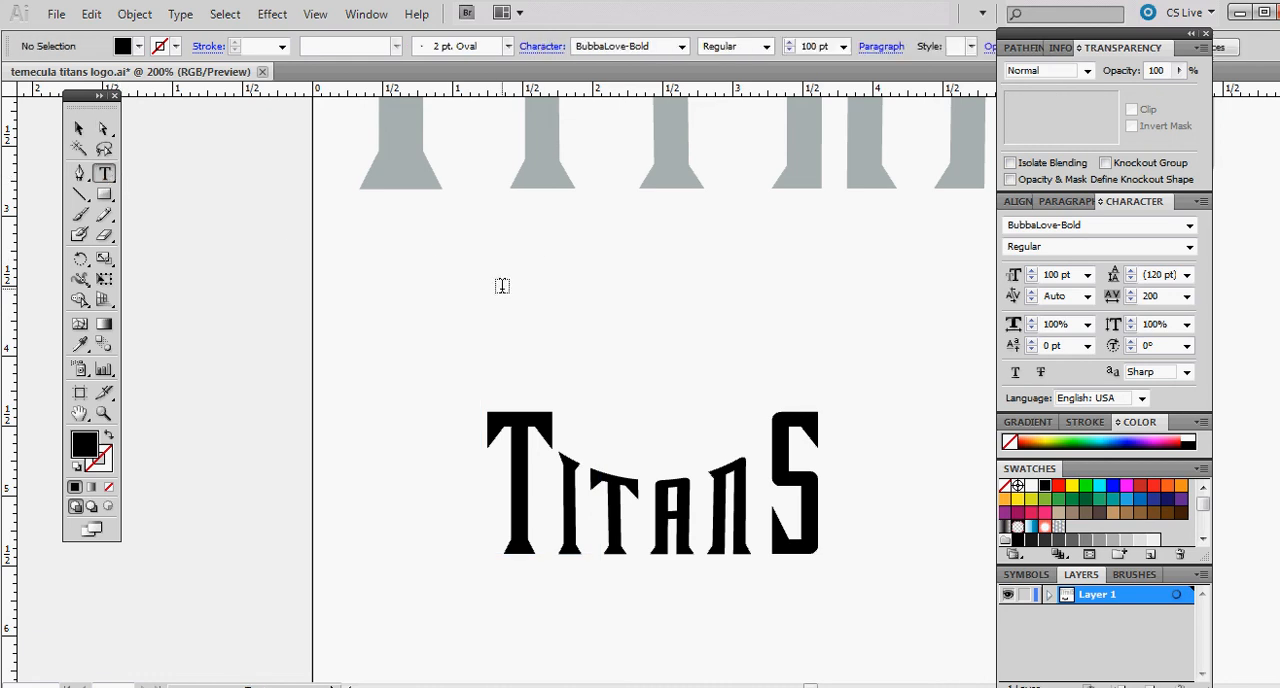
pyautogui.click(602, 219)
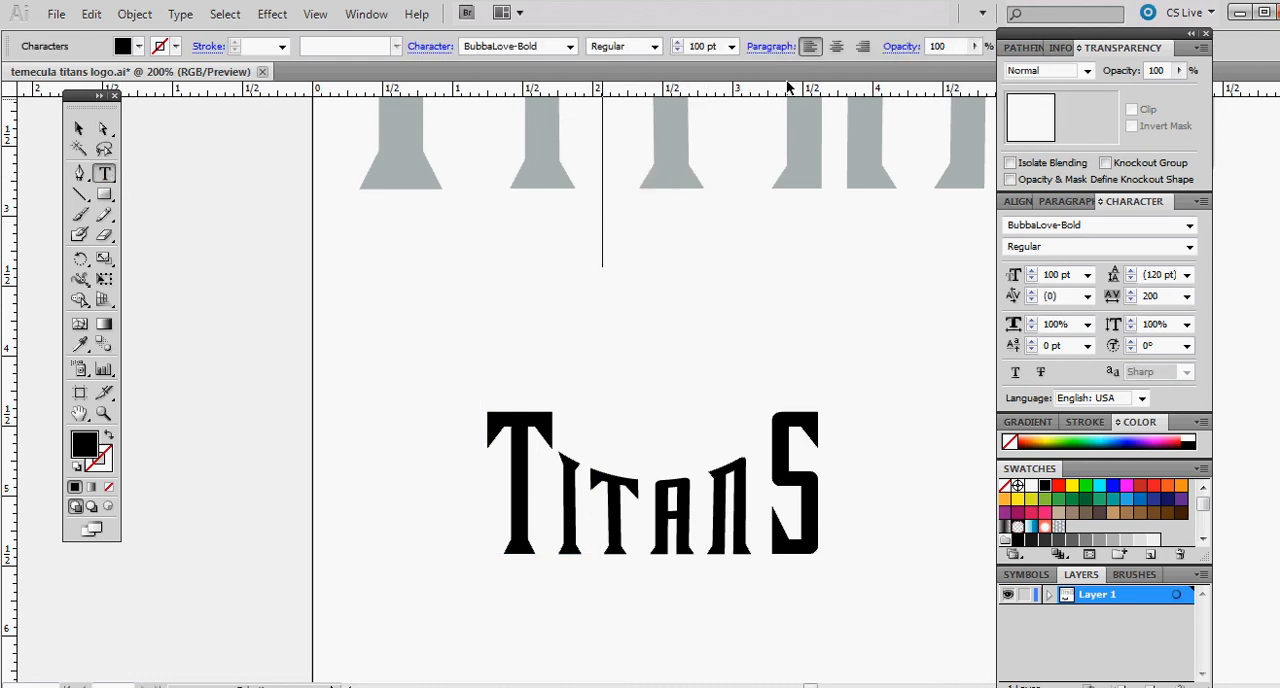
pyautogui.click(731, 46)
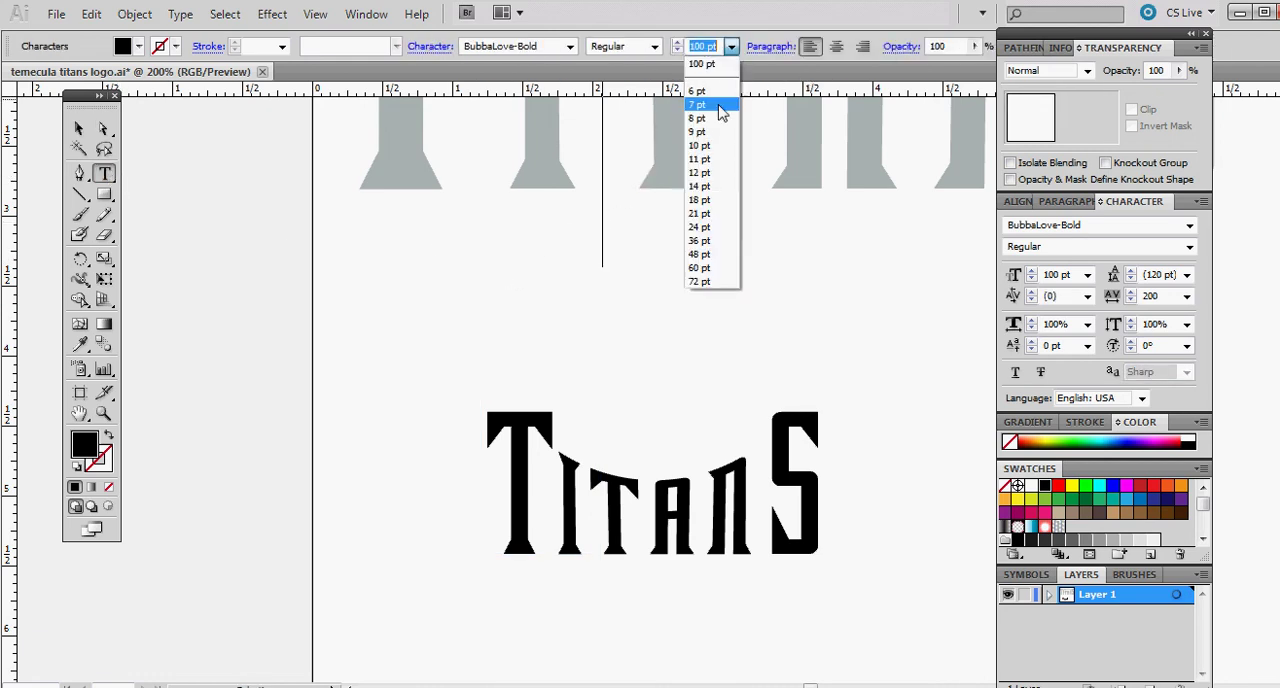
pyautogui.click(712, 213)
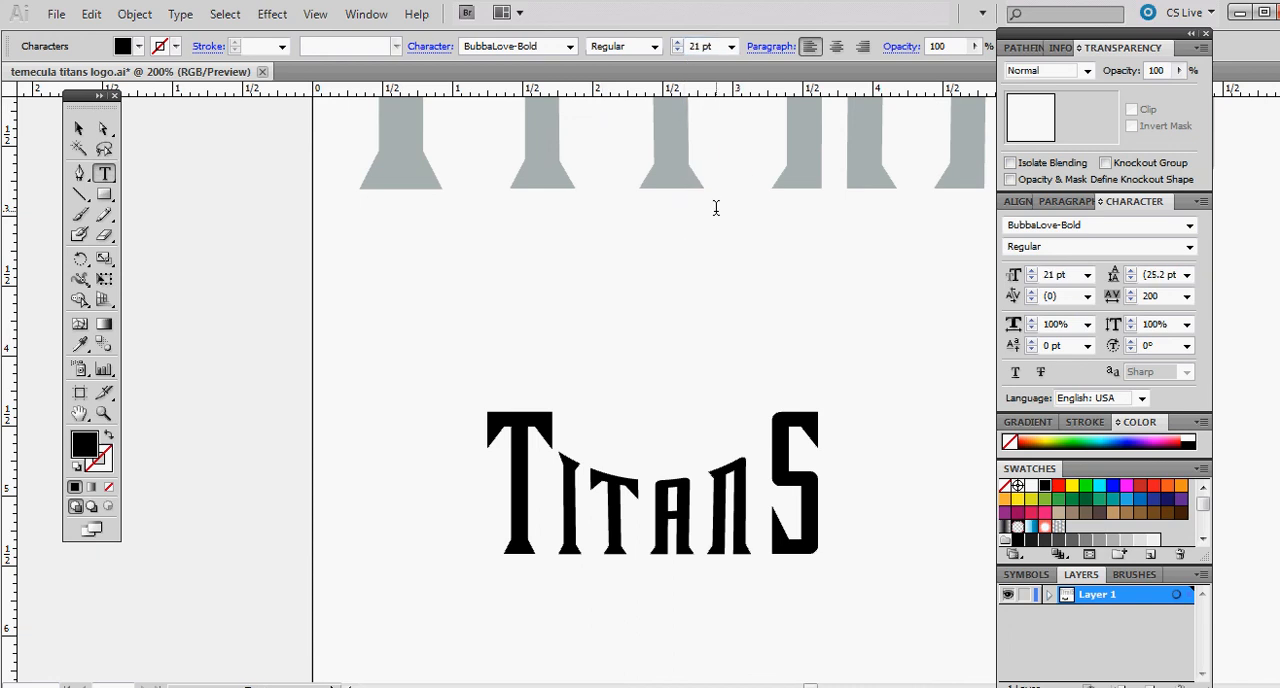
pyautogui.click(568, 46)
pyautogui.moveTo(672, 97); pyautogui.dragTo(673, 124)
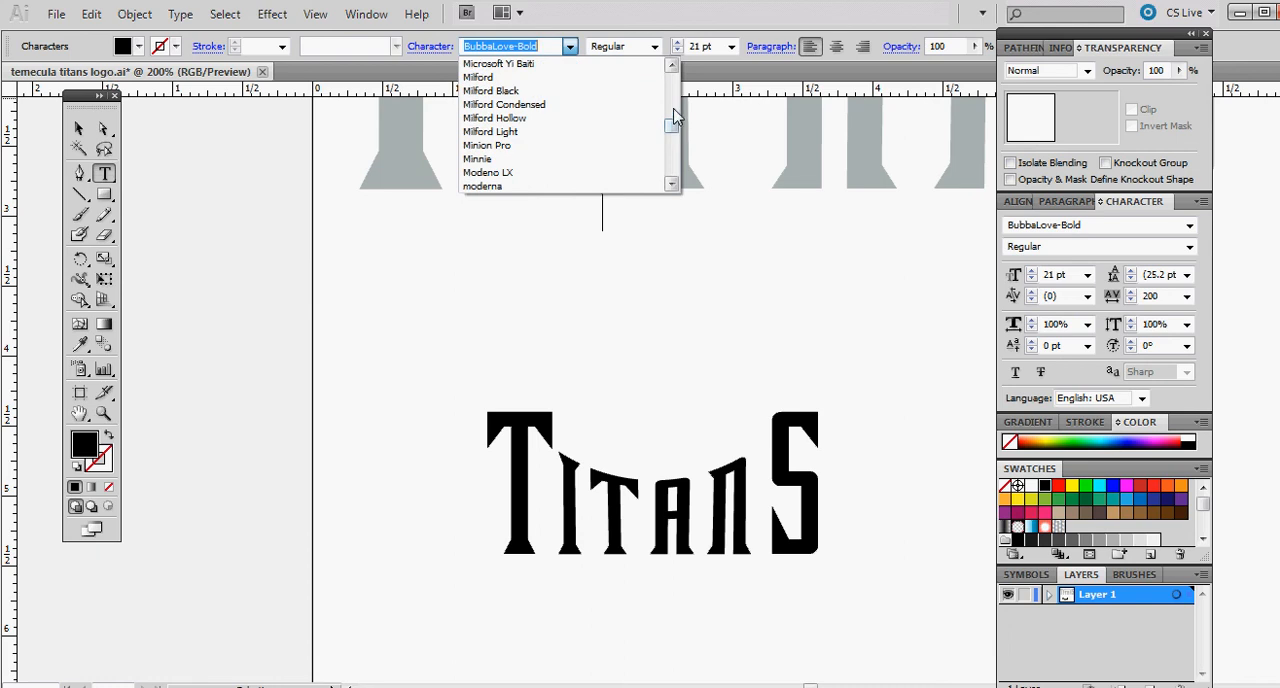
pyautogui.click(607, 91)
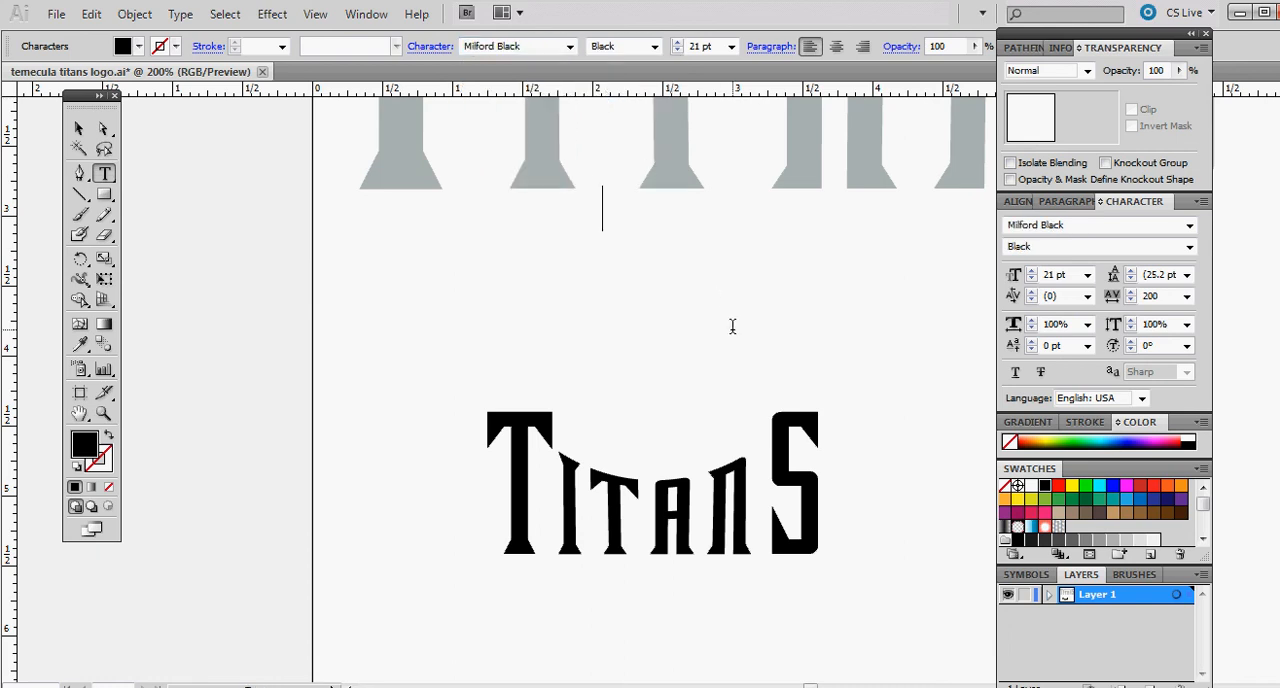
pyautogui.write('TEME')
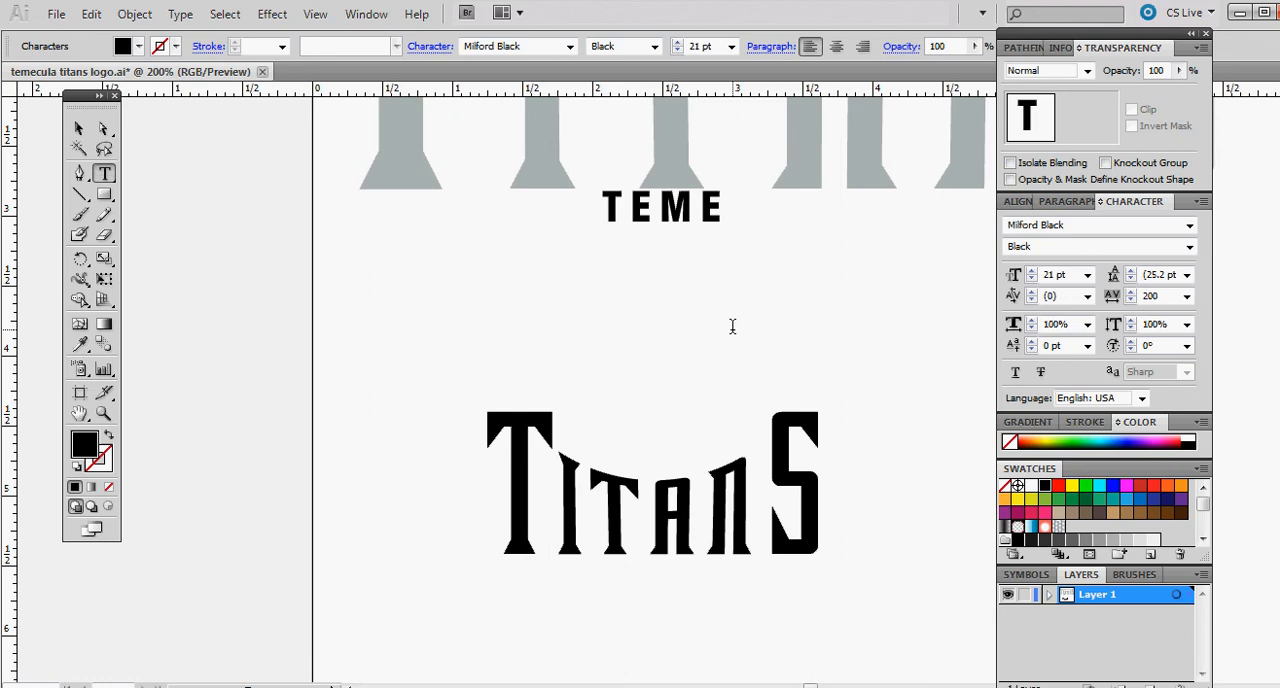
pyautogui.write('CULA')
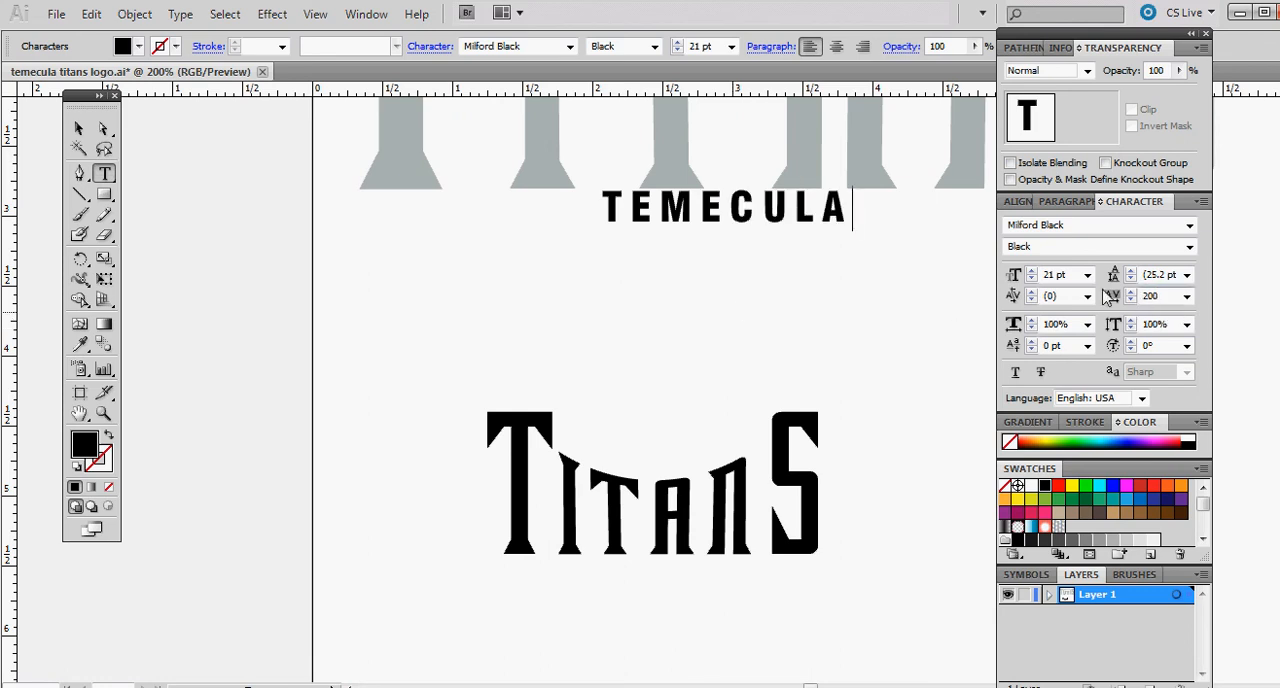
pyautogui.press('Escape')
pyautogui.moveTo(780, 223); pyautogui.dragTo(704, 433)
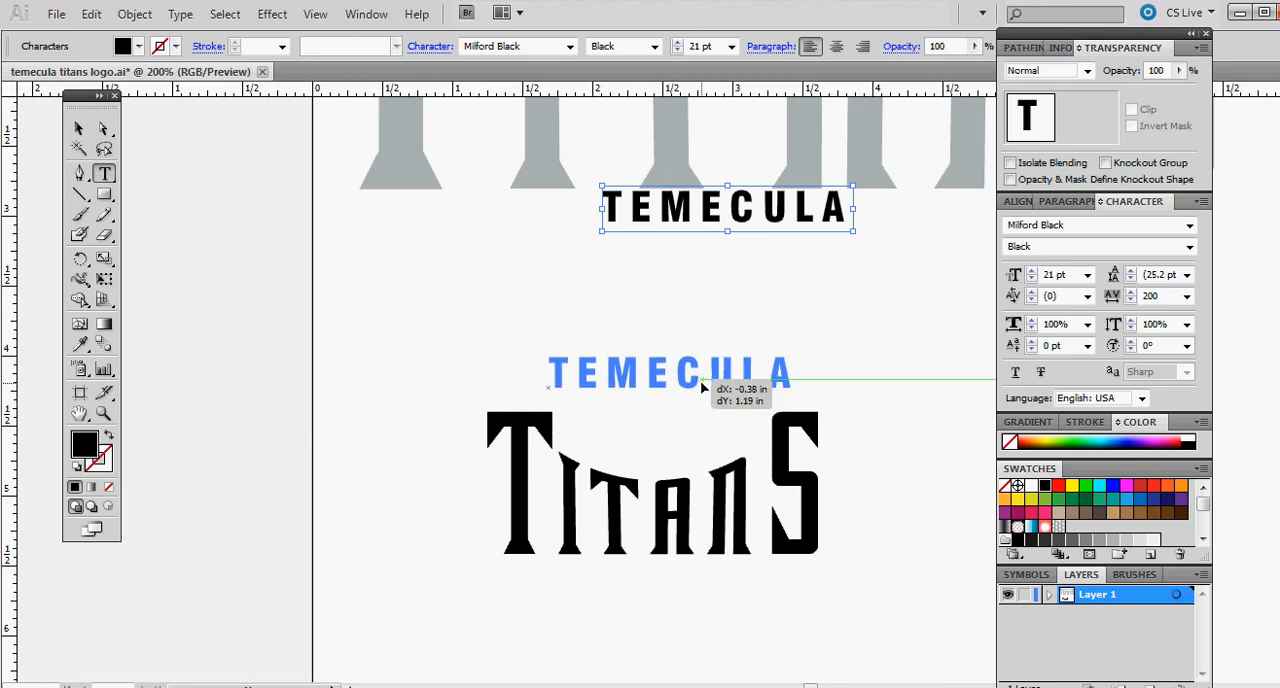
# Place TEMECULA just above TITANS, then marquee-select TITANS and scale it up proportionally
pyautogui.moveTo(704, 433); pyautogui.dragTo(700, 400)
pyautogui.click(842, 543)
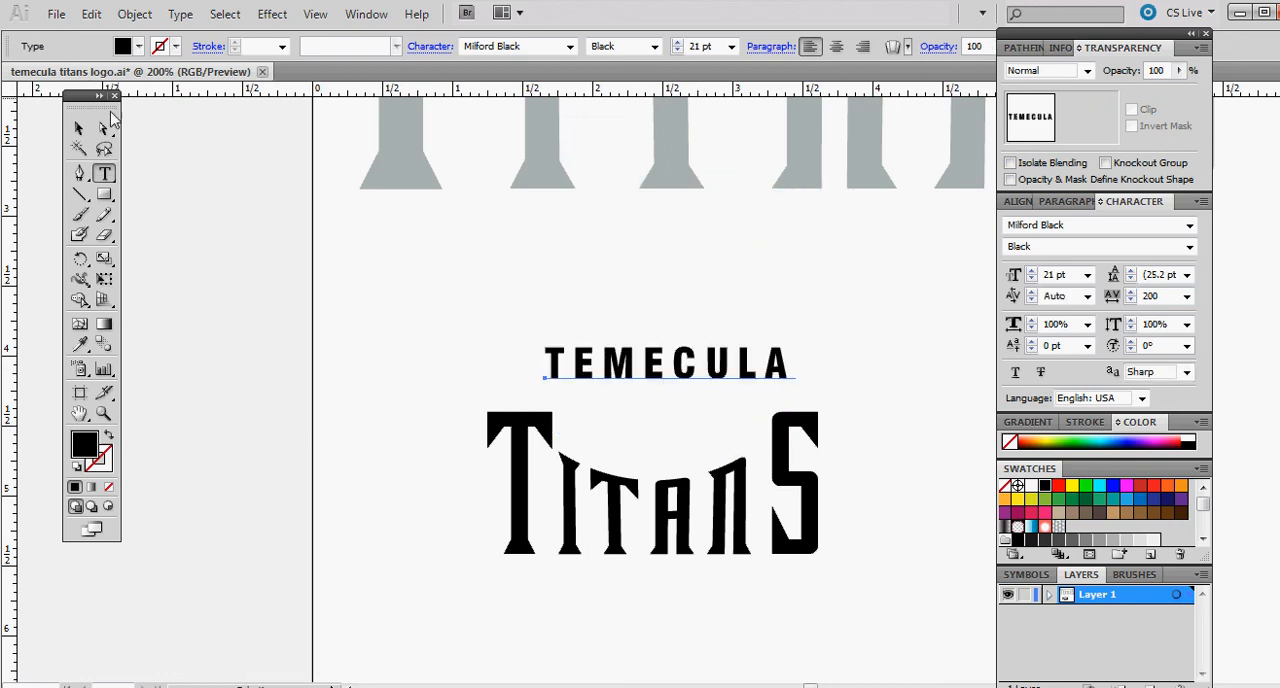
pyautogui.click(80, 128)
pyautogui.moveTo(874, 597); pyautogui.dragTo(463, 432)
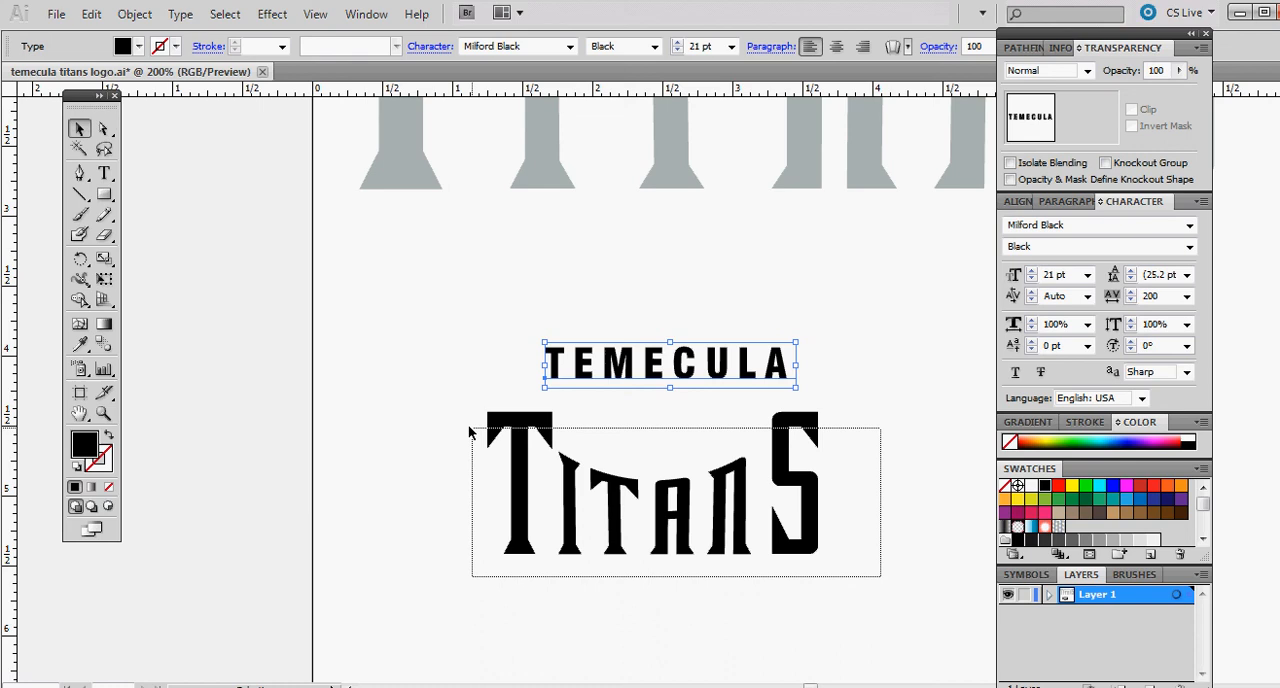
pyautogui.click(960, 620)
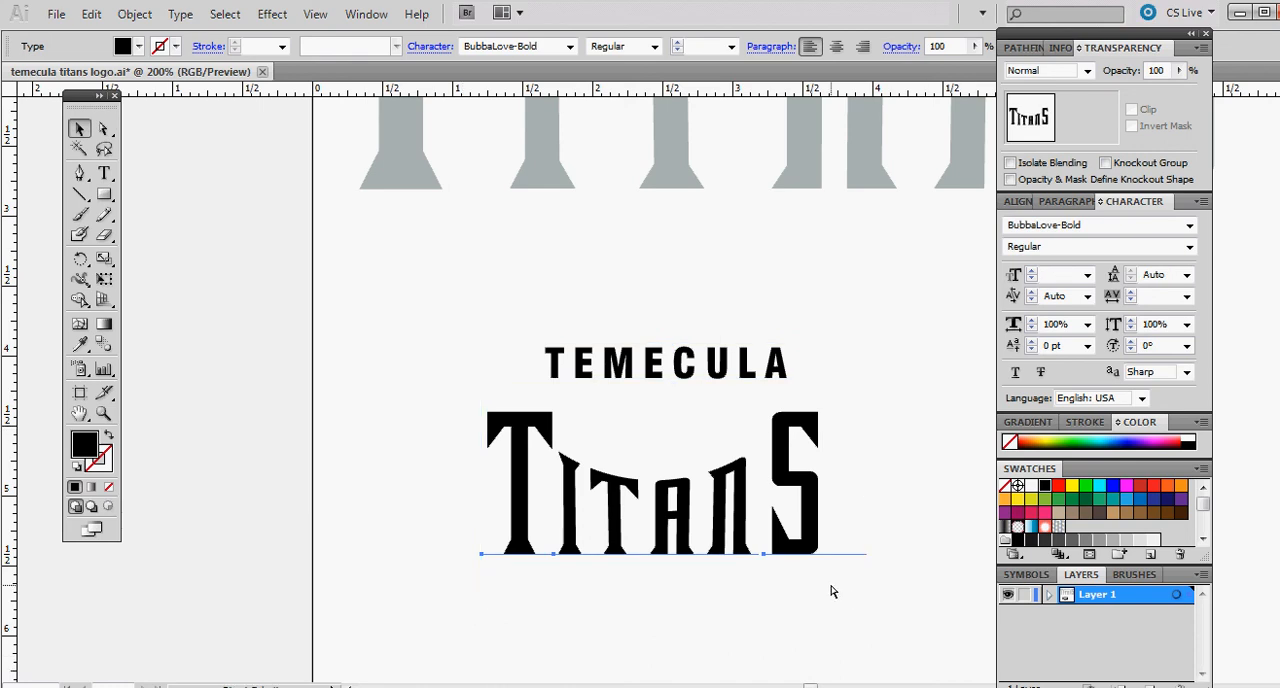
pyautogui.click(853, 593)
pyautogui.moveTo(866, 598); pyautogui.dragTo(945, 627)
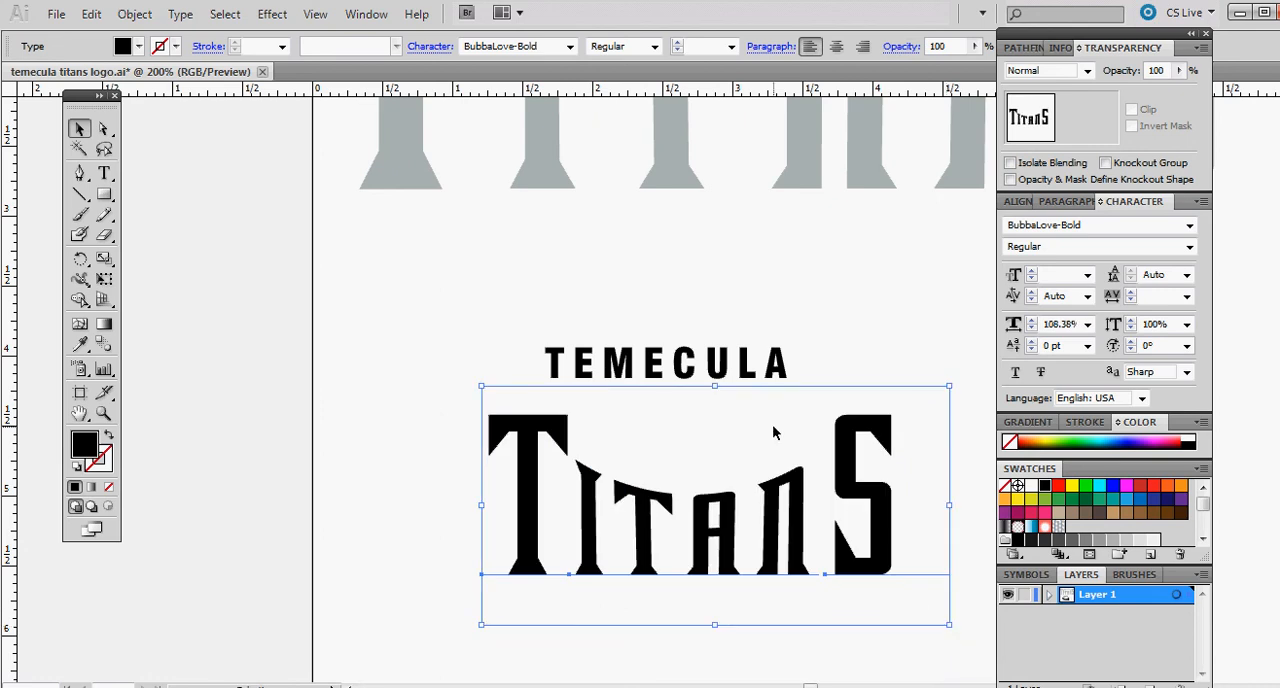
# Tuck TEMECULA between the tall T and S above ITAN and nudge the S left
pyautogui.click(703, 360)
pyautogui.moveTo(703, 360); pyautogui.dragTo(750, 428)
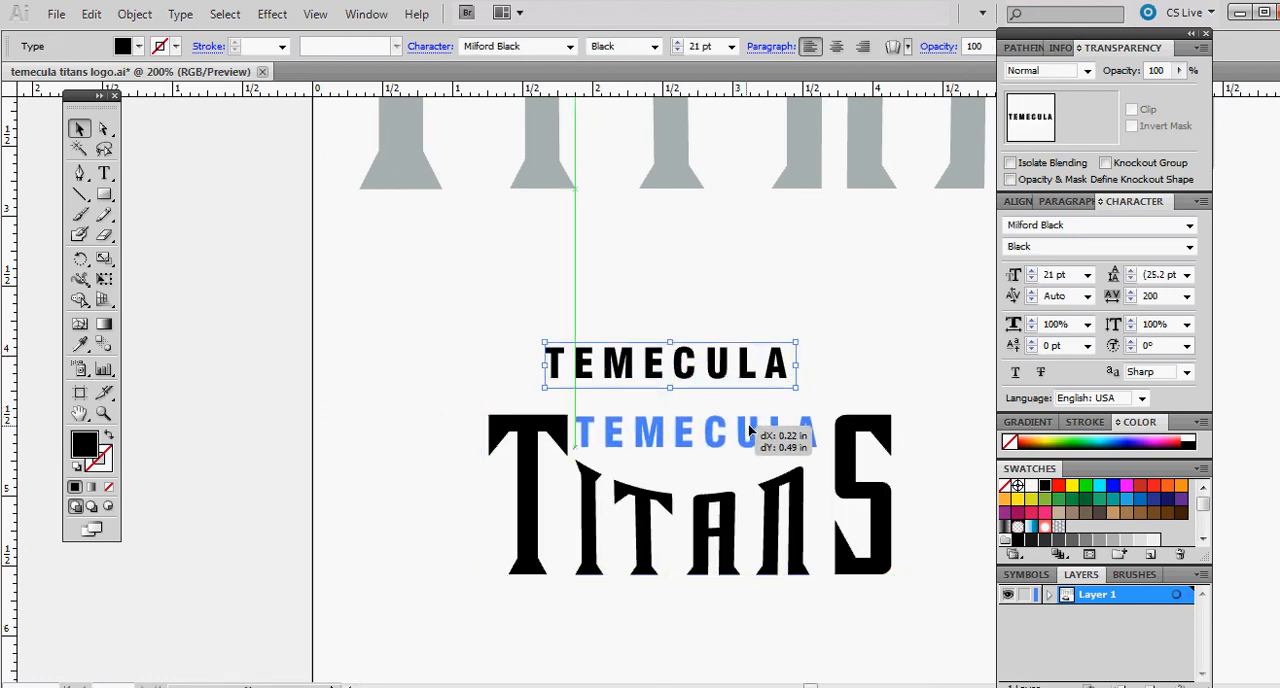
pyautogui.moveTo(750, 430); pyautogui.dragTo(797, 440)
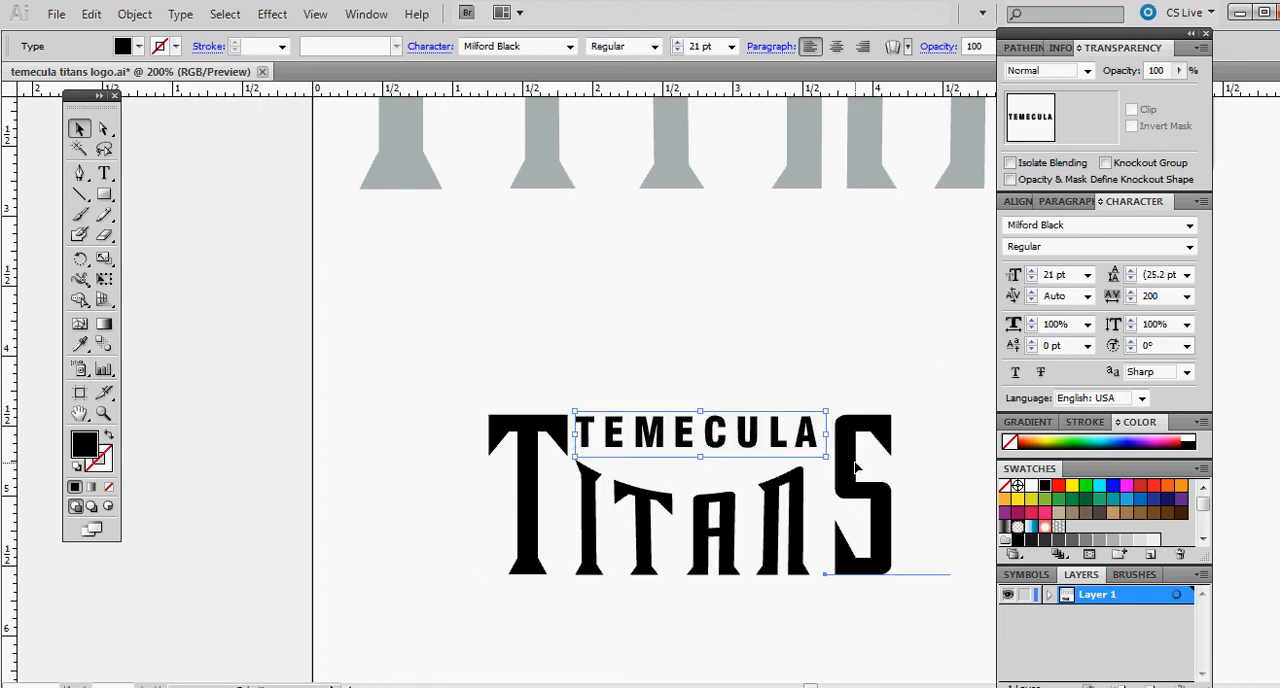
pyautogui.click(857, 466)
pyautogui.press('Left')
pyautogui.press('Left')
pyautogui.press('Left')
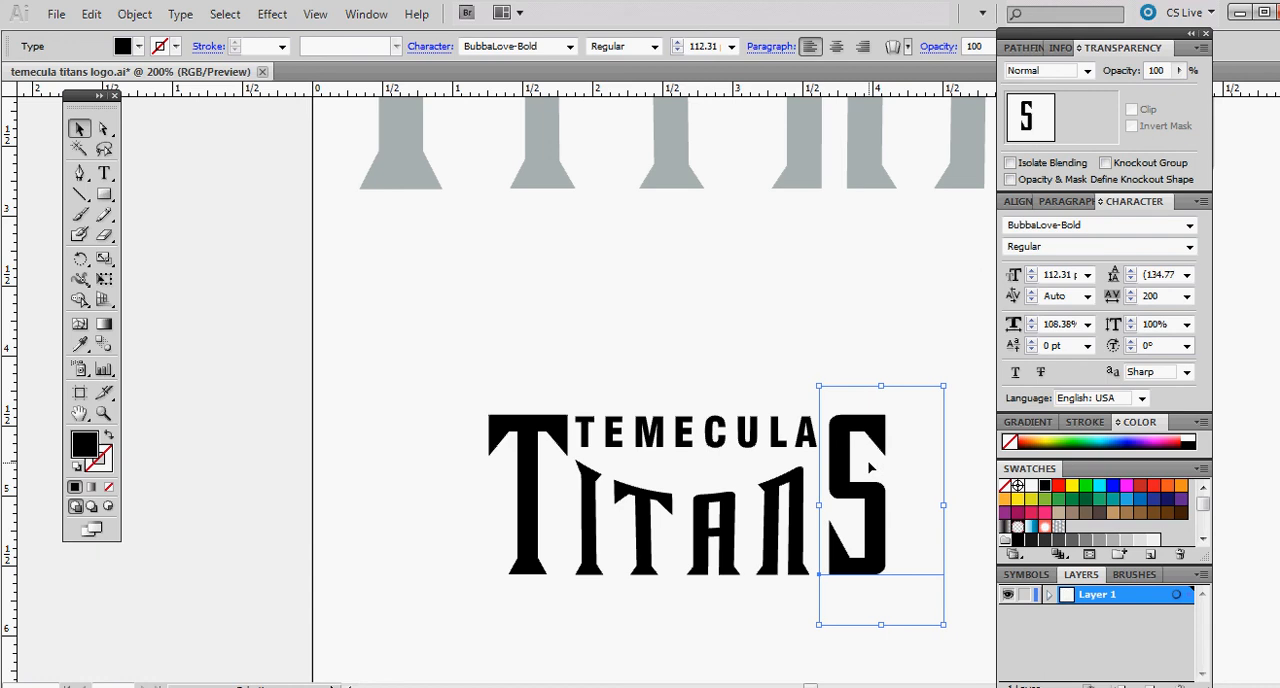
pyautogui.press('Left')
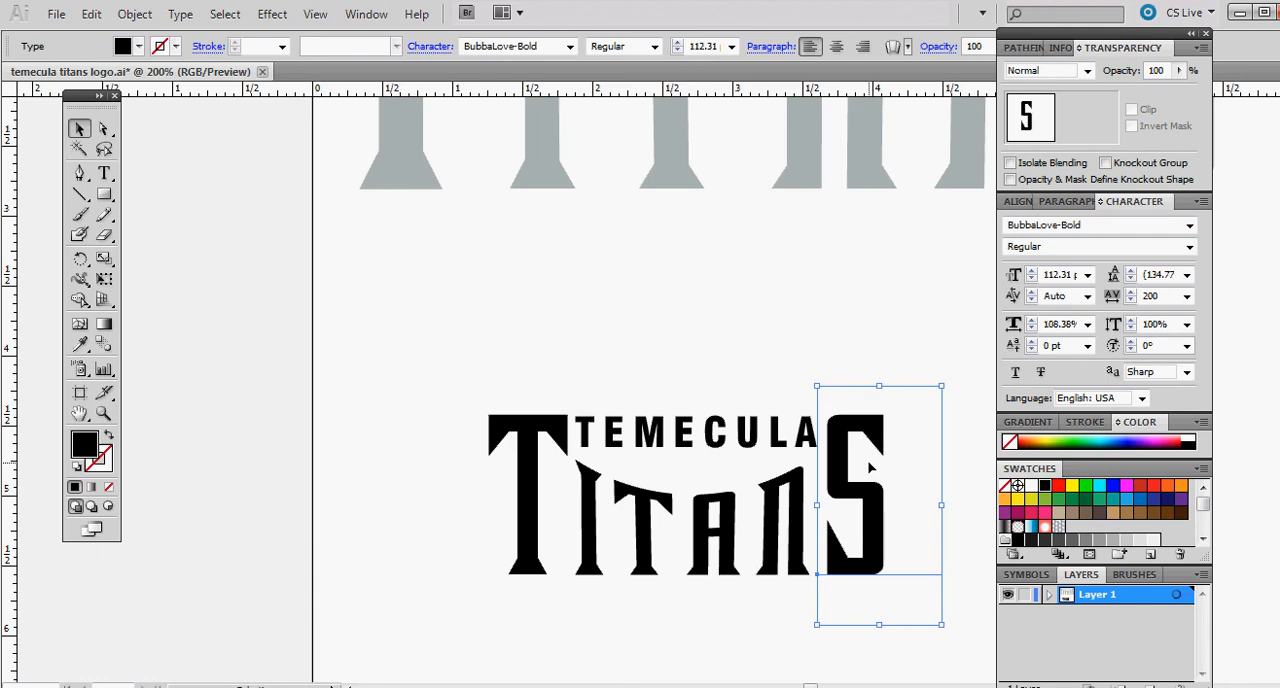
pyautogui.click(767, 437)
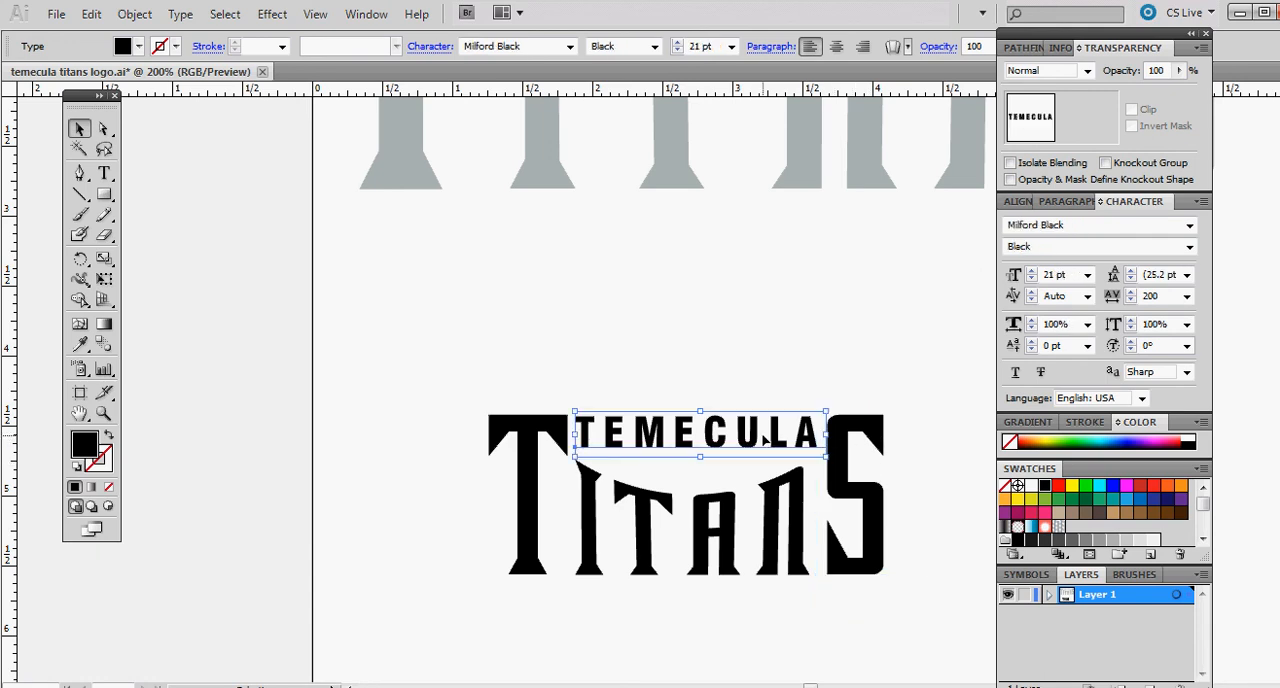
# Set TEMECULA to 20 pt, stretch it wider to span the T–S gap and nudge it into place
pyautogui.click(678, 51)
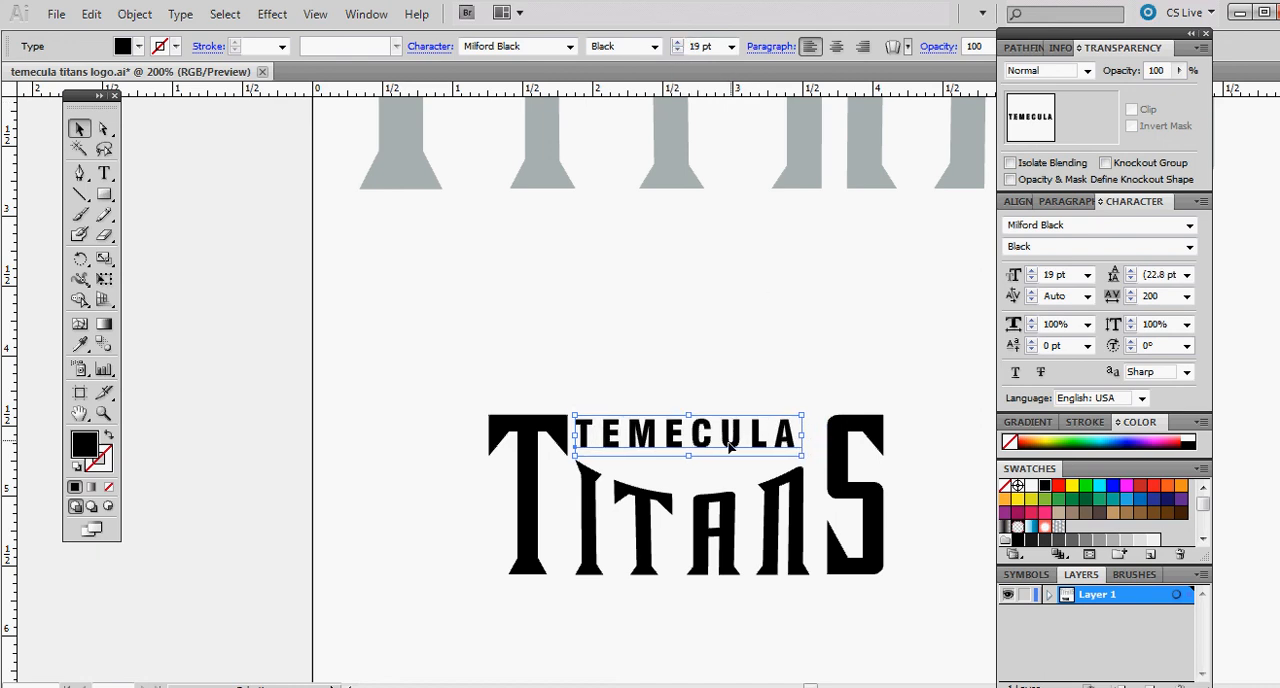
pyautogui.click(678, 41)
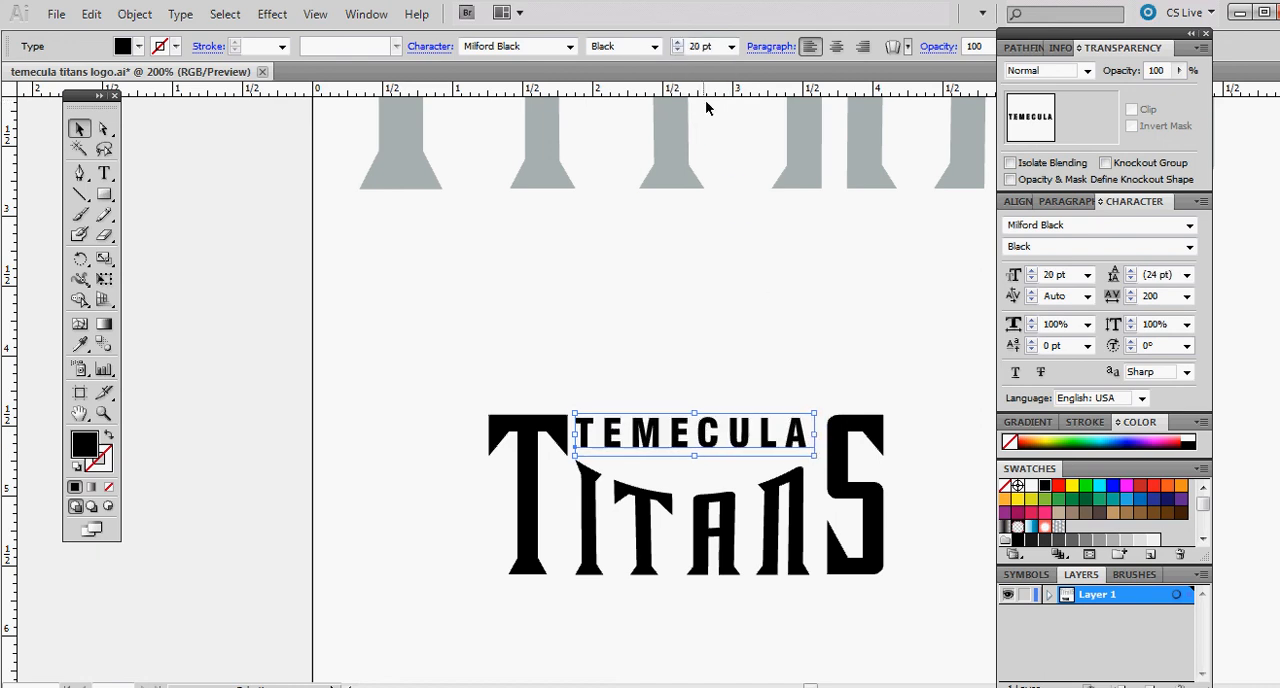
pyautogui.press('Right')
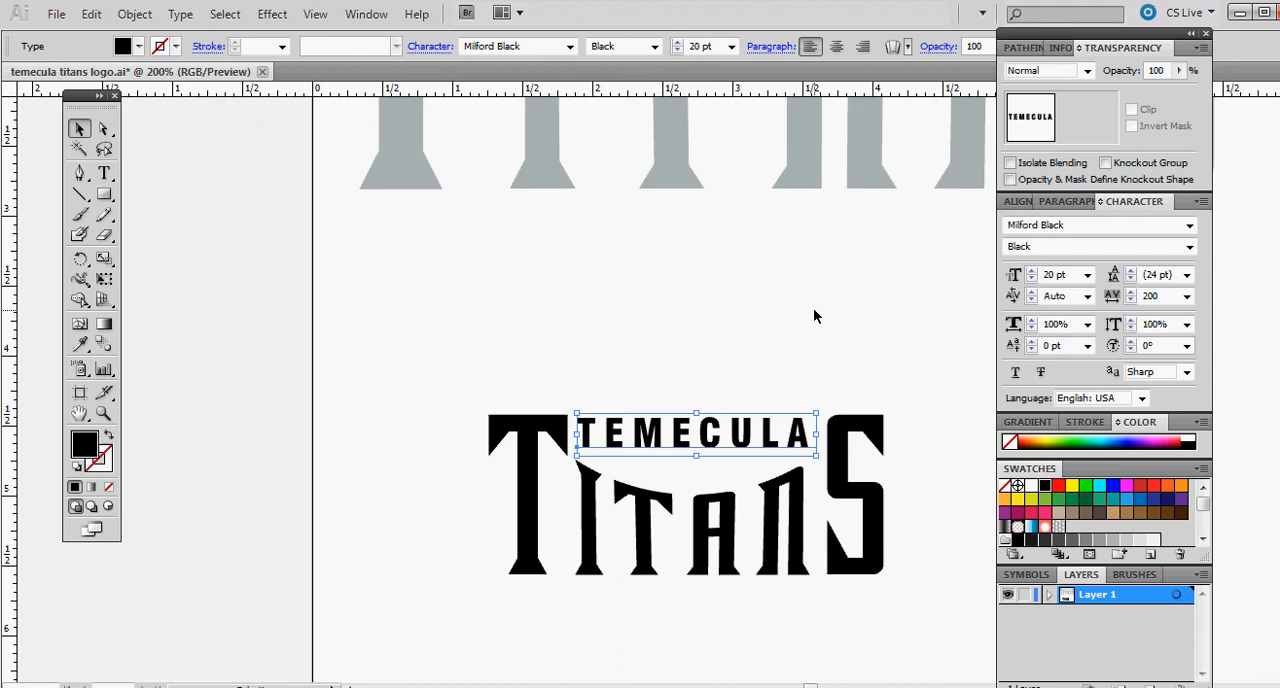
pyautogui.press('Right')
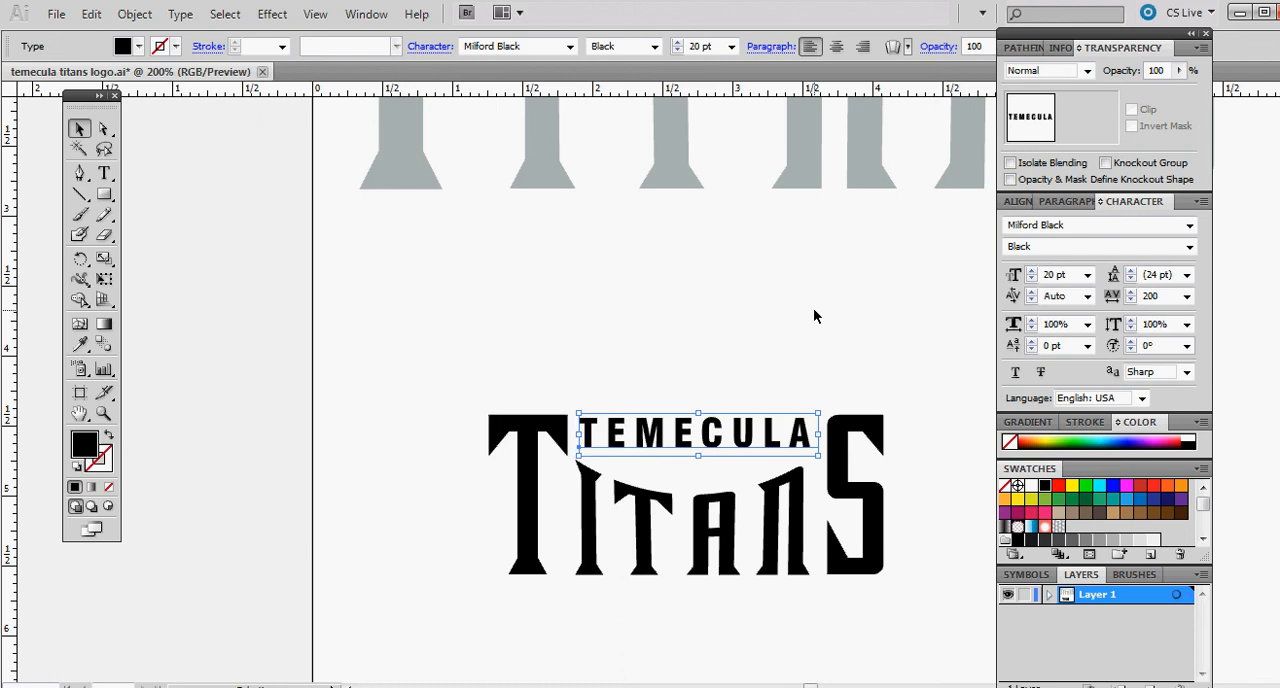
pyautogui.moveTo(699, 414); pyautogui.dragTo(697, 428)
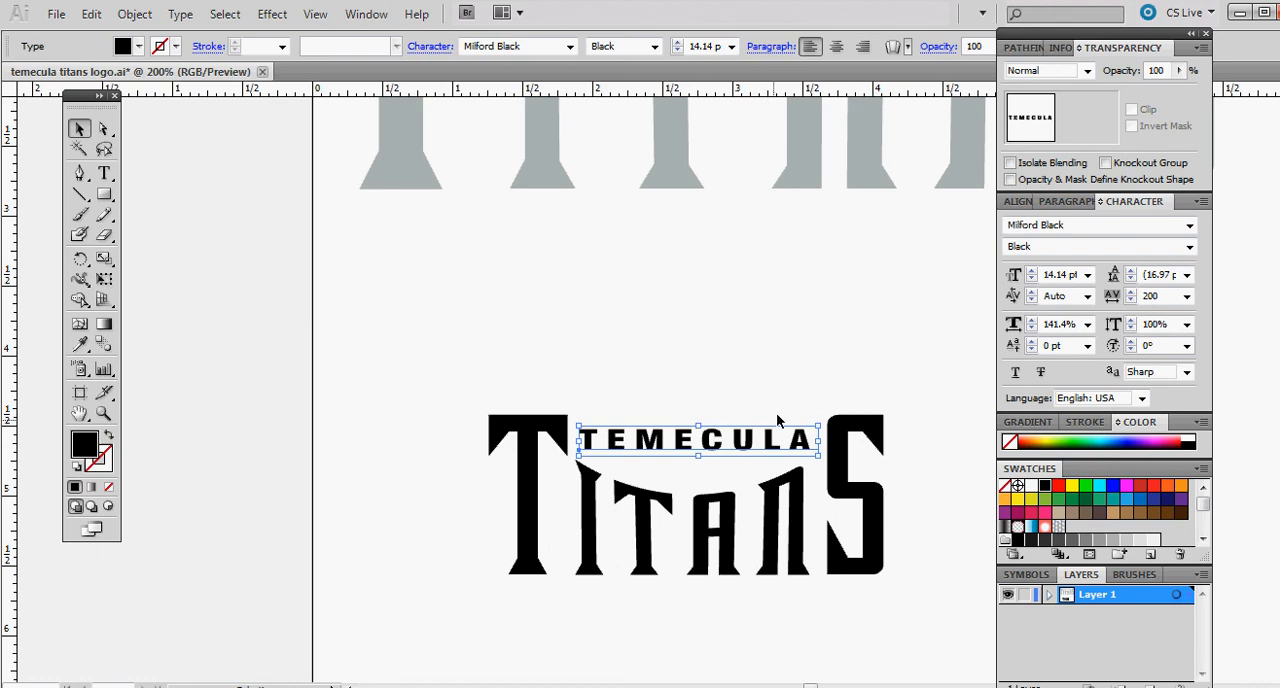
pyautogui.press('Up')
pyautogui.press('Up')
pyautogui.press('Up')
pyautogui.press('Up')
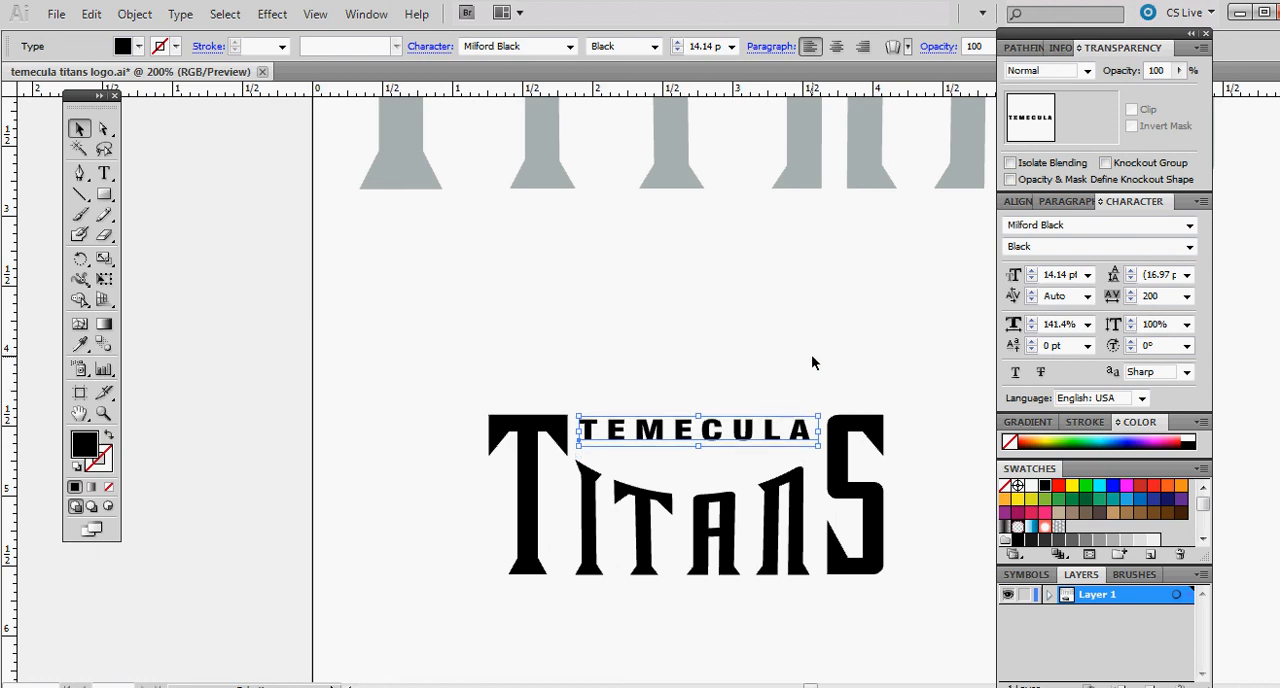
pyautogui.click(826, 353)
pyautogui.click(833, 368)
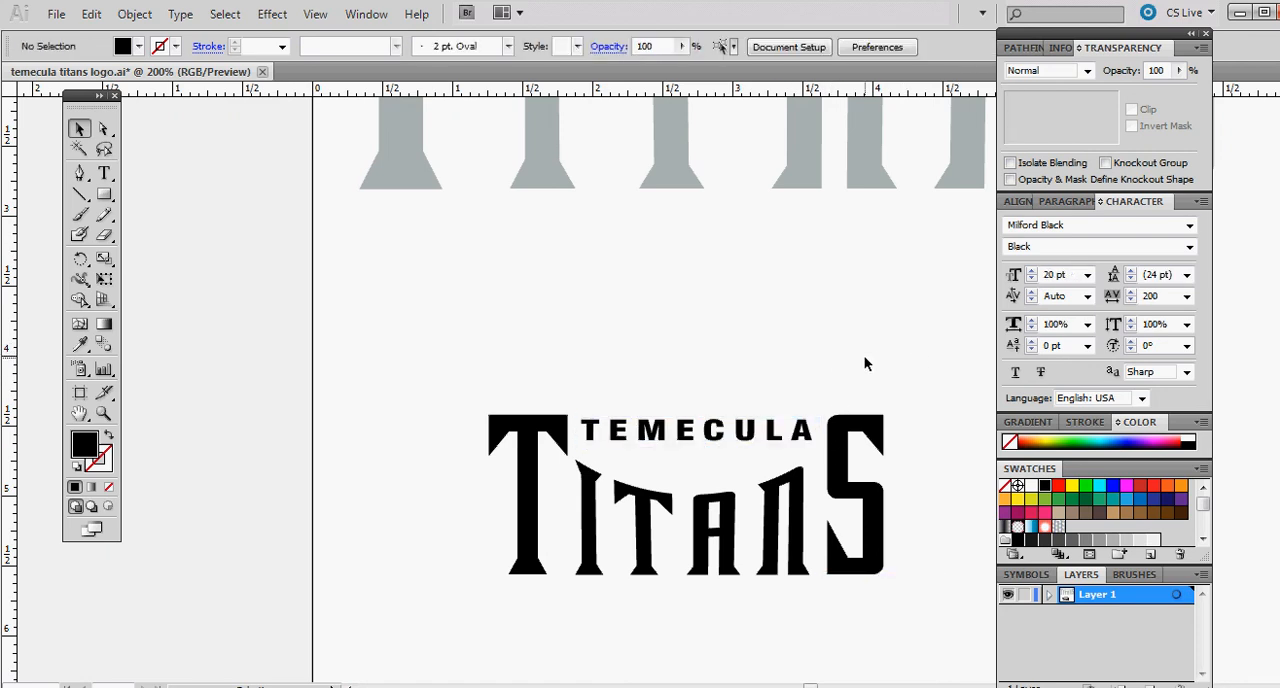
# Undo an accidental move of the S letter and marquee-select every piece of the wordmark
pyautogui.moveTo(855, 500)
pyautogui.mouseDown()
pyautogui.moveTo(630, 408)
pyautogui.moveTo(855, 500)
pyautogui.mouseUp()
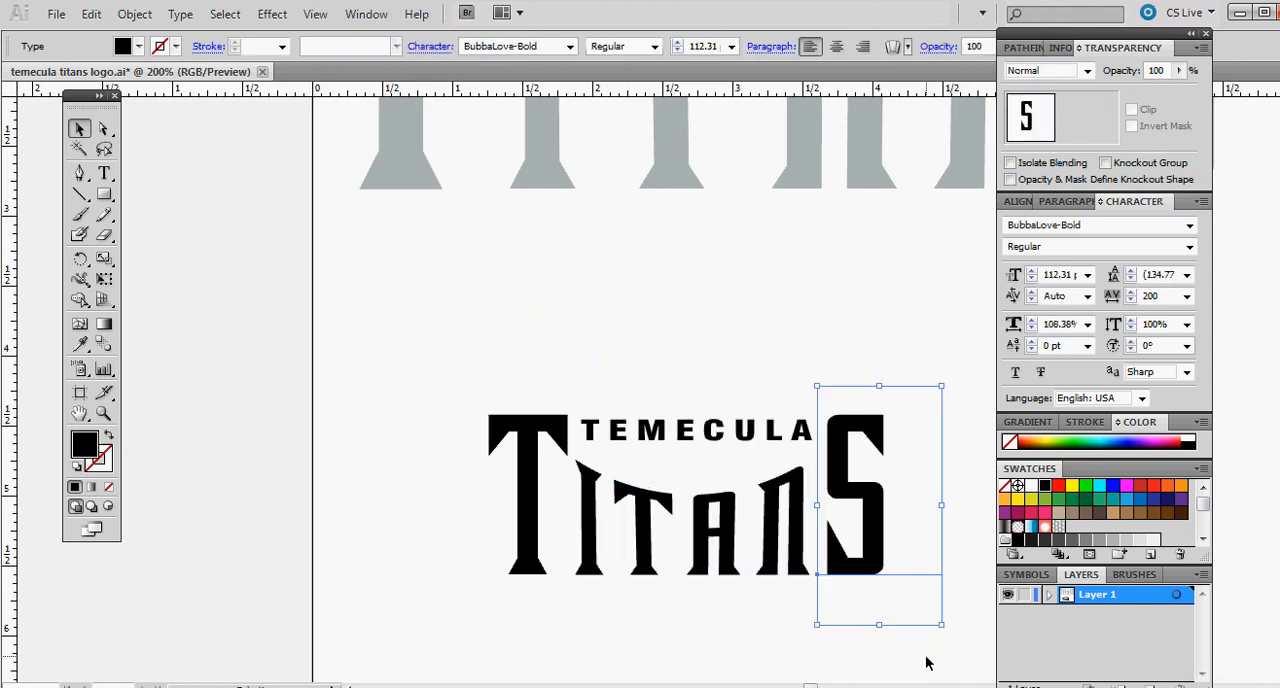
pyautogui.hotkey('ctrl', 'a')
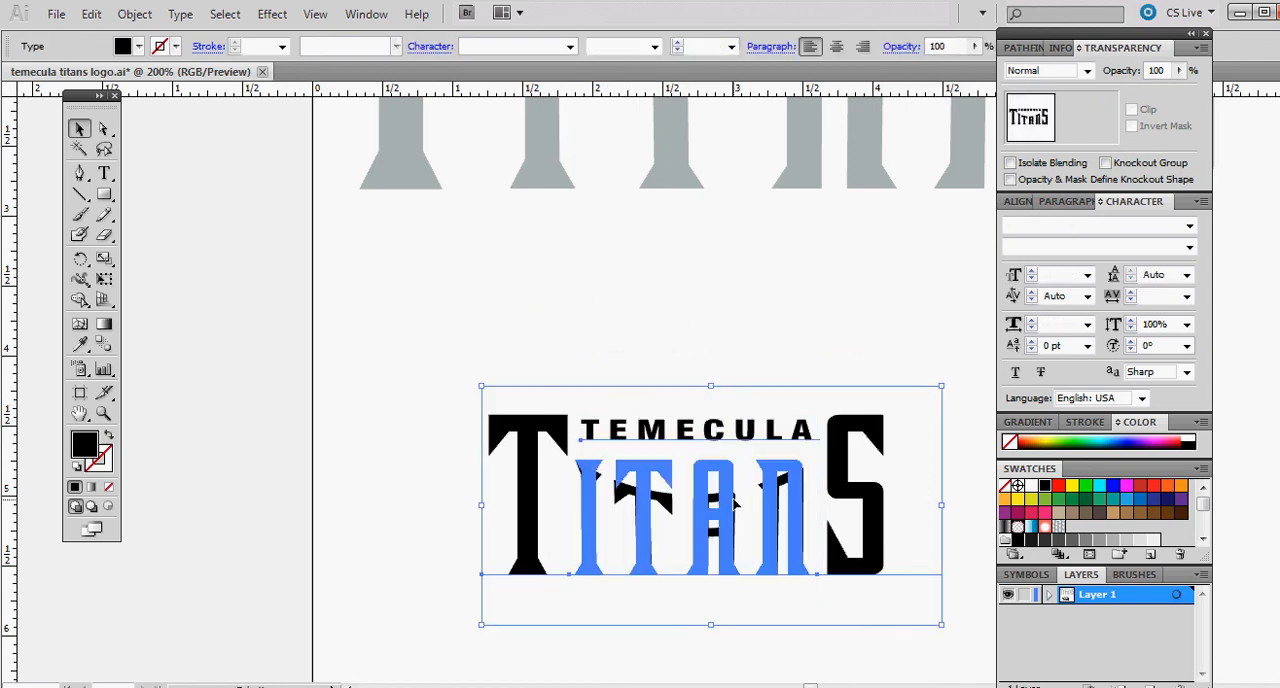
pyautogui.click(700, 379)
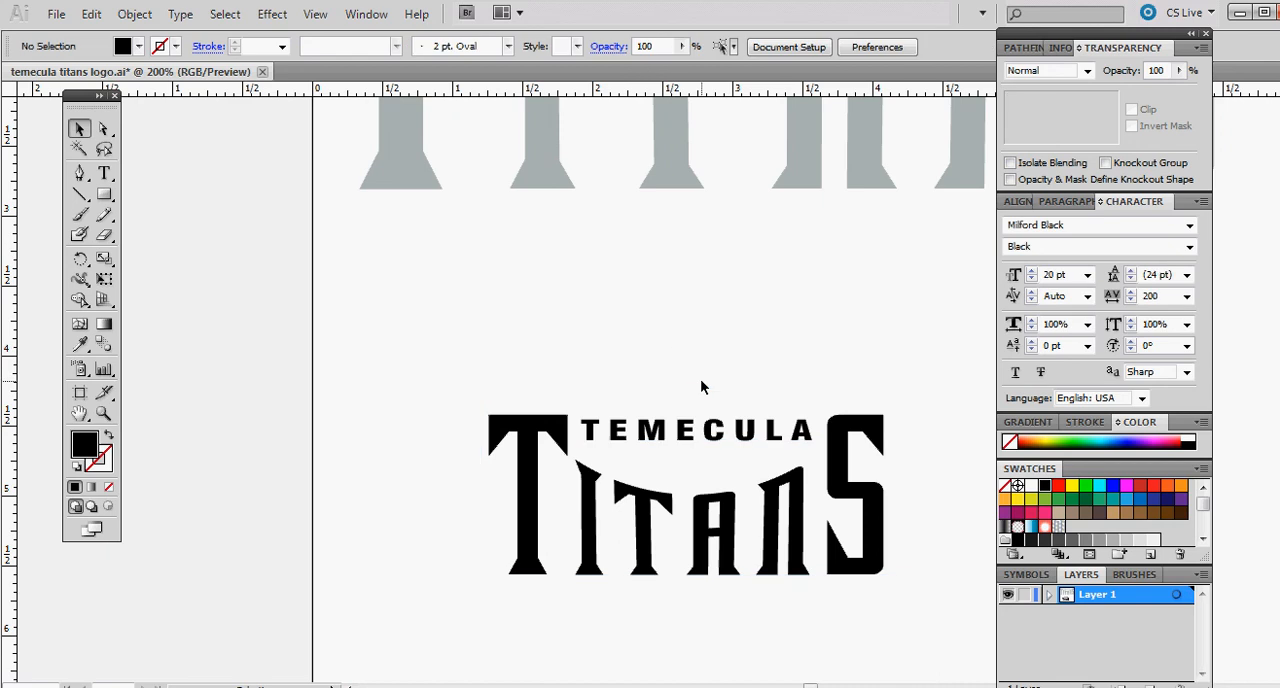
pyautogui.hotkey('ctrl', 'z')
pyautogui.hotkey('ctrl', 'shift', 'z')
pyautogui.hotkey('ctrl', 'shift', 'z')
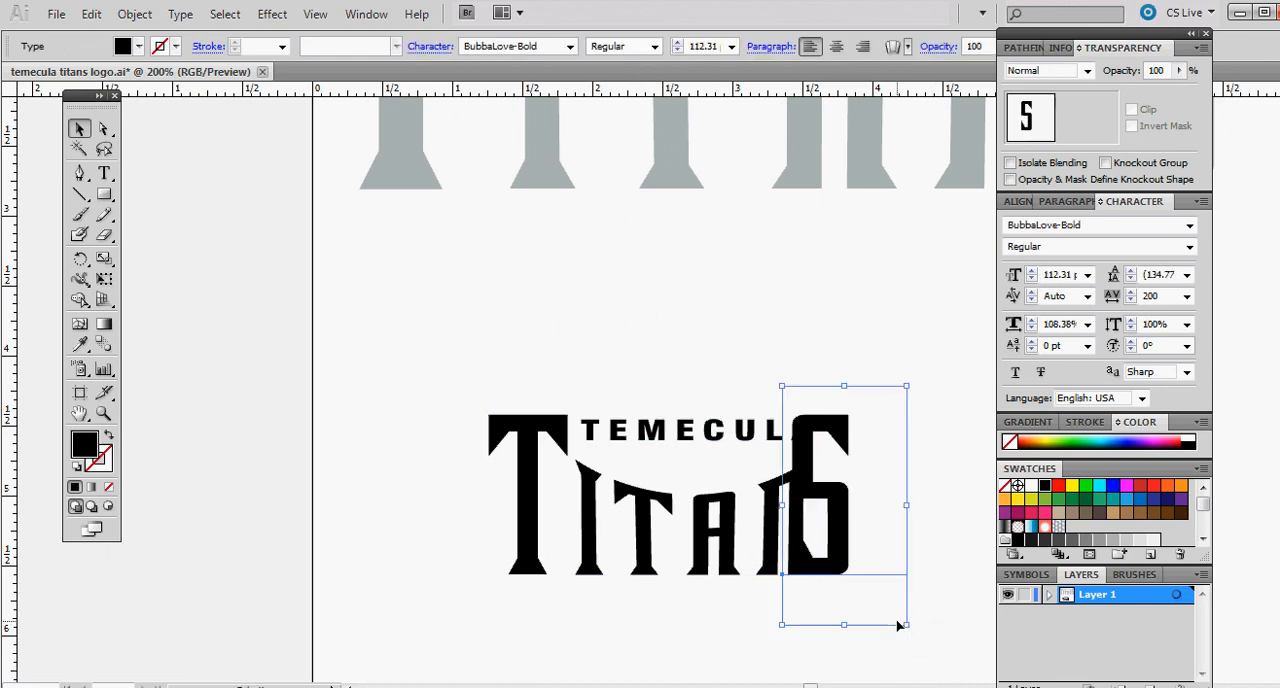
pyautogui.moveTo(899, 659); pyautogui.dragTo(451, 365)
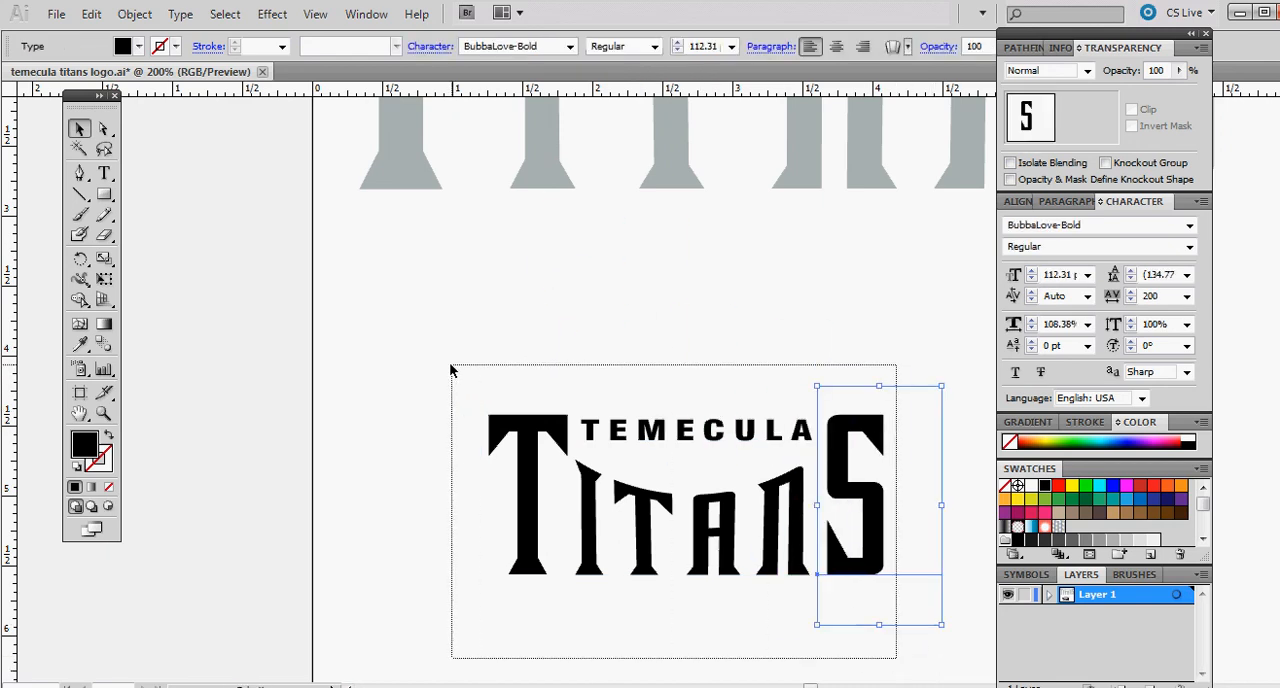
# Nudge the whole wordmark upward beneath the gray original, zoom out and reselect it
pyautogui.hotkey('shift', 'Up')
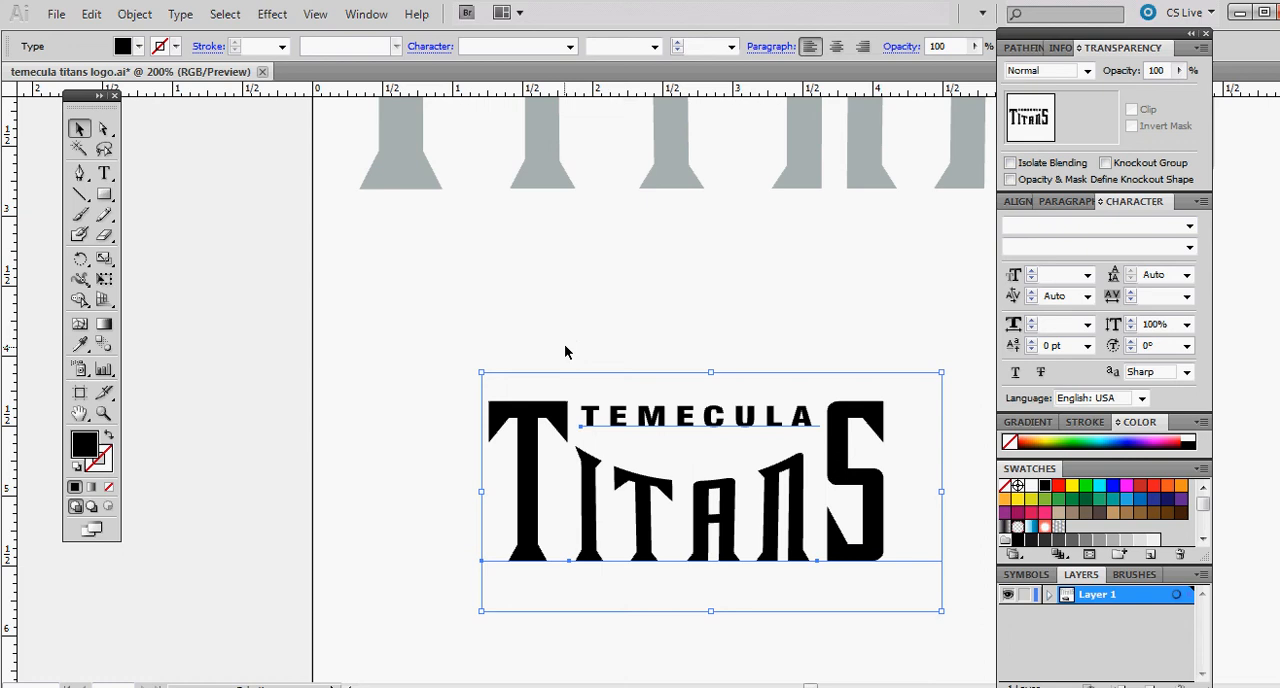
pyautogui.hotkey('shift', 'Up')
pyautogui.hotkey('shift', 'Up')
pyautogui.hotkey('shift', 'Up')
pyautogui.press('Up')
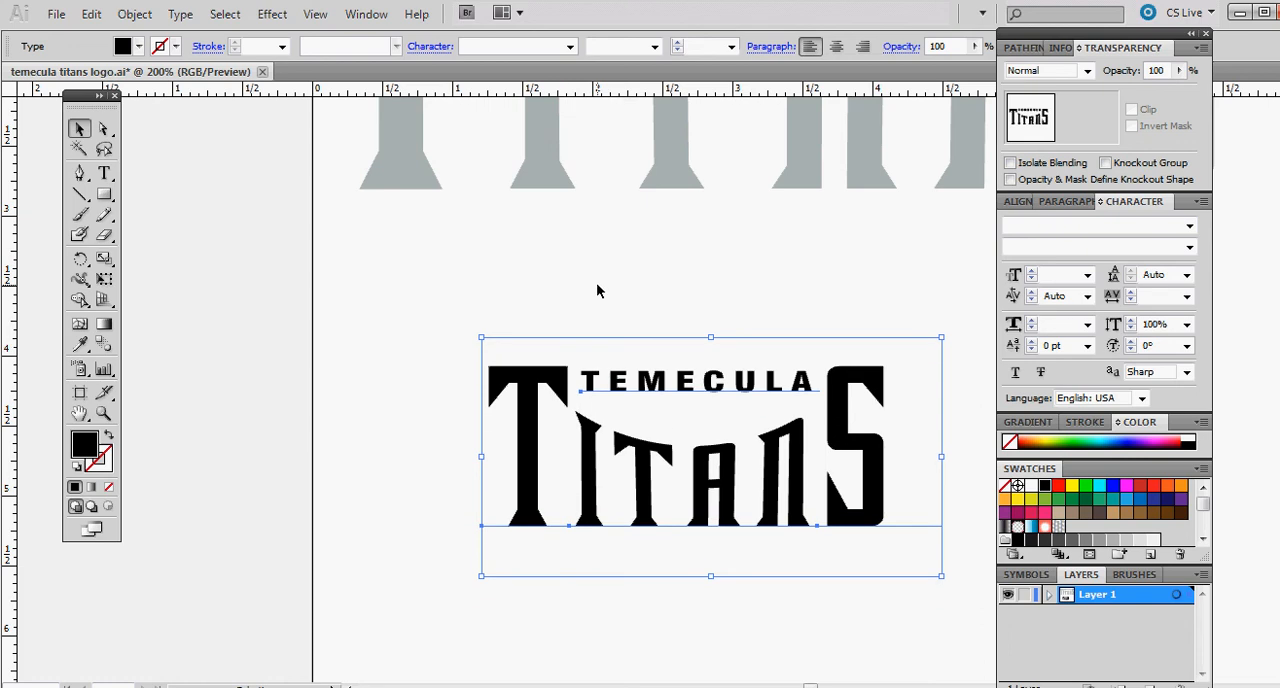
pyautogui.hotkey('ctrl', '-')
pyautogui.hotkey('ctrl', '-')
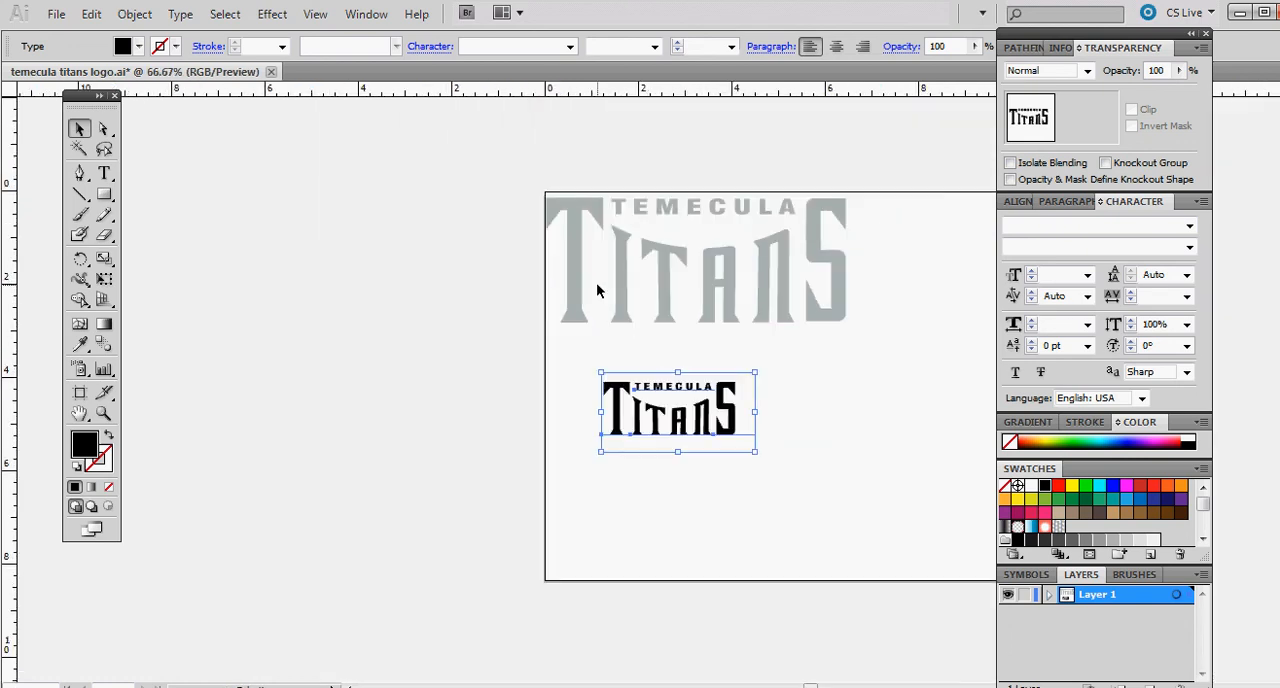
pyautogui.click(832, 422)
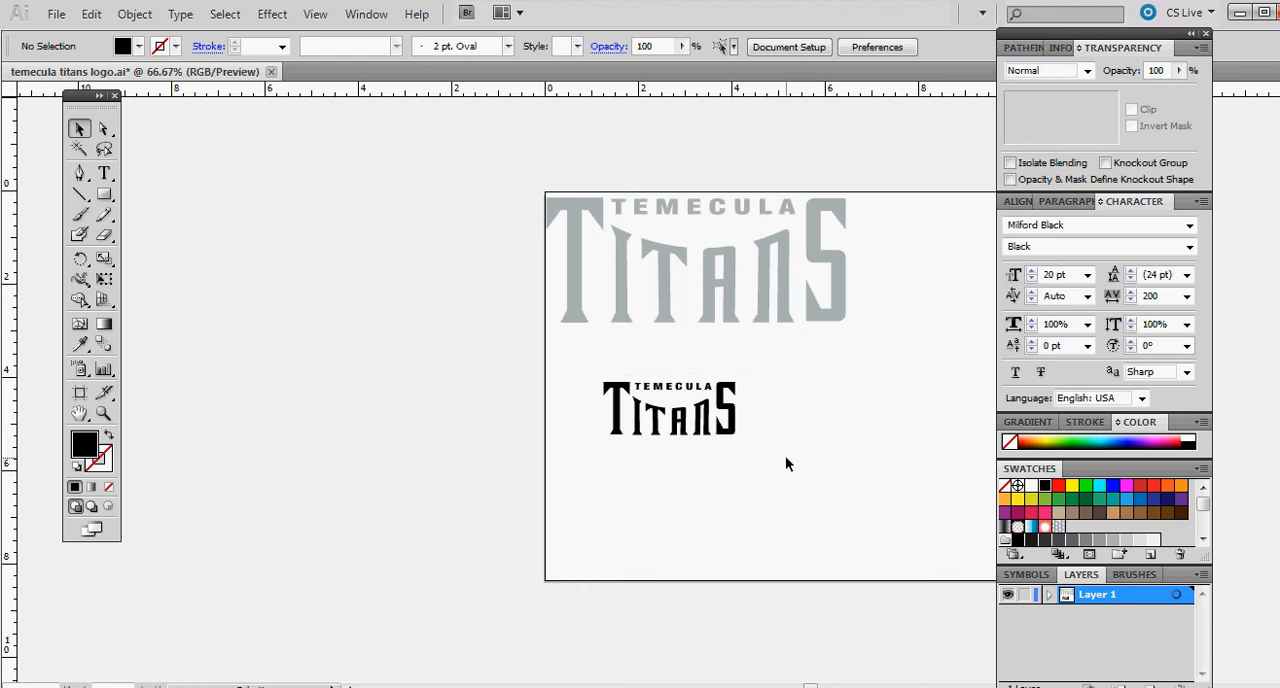
pyautogui.moveTo(772, 450); pyautogui.dragTo(589, 366)
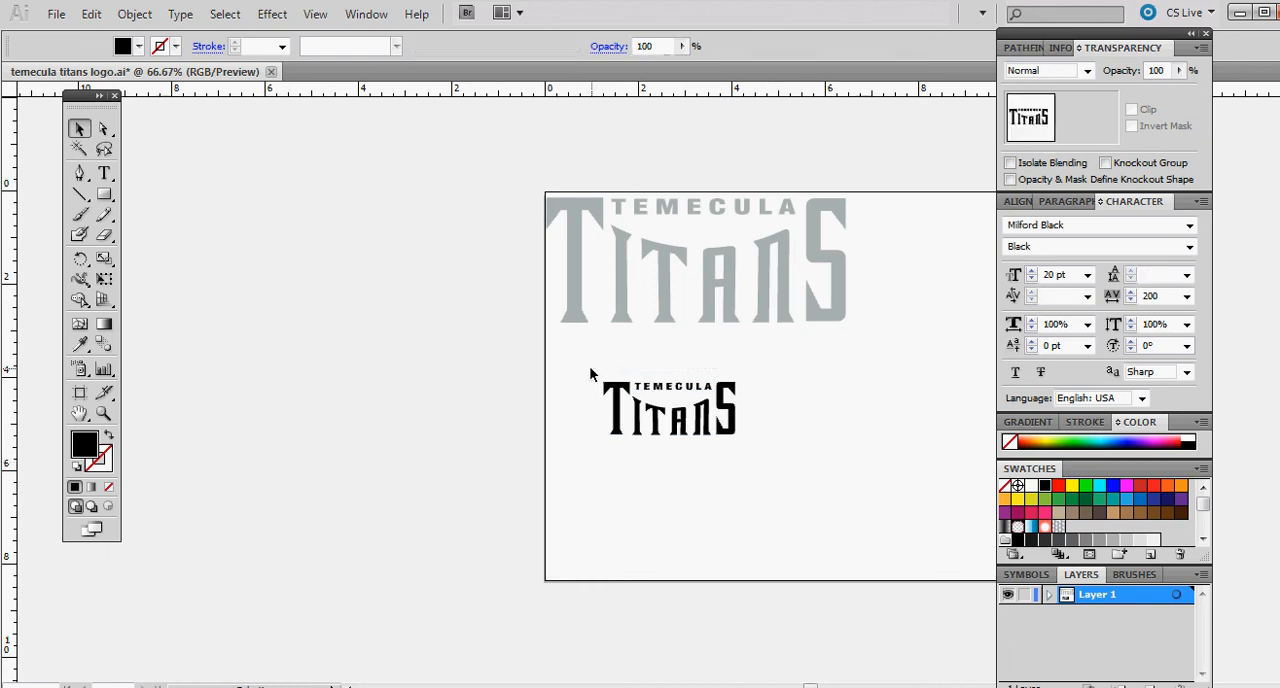
# Set the wordmark's fill to bright blue #2907EF in the Color Picker
pyautogui.doubleClick(86, 446)
pyautogui.click(693, 312)
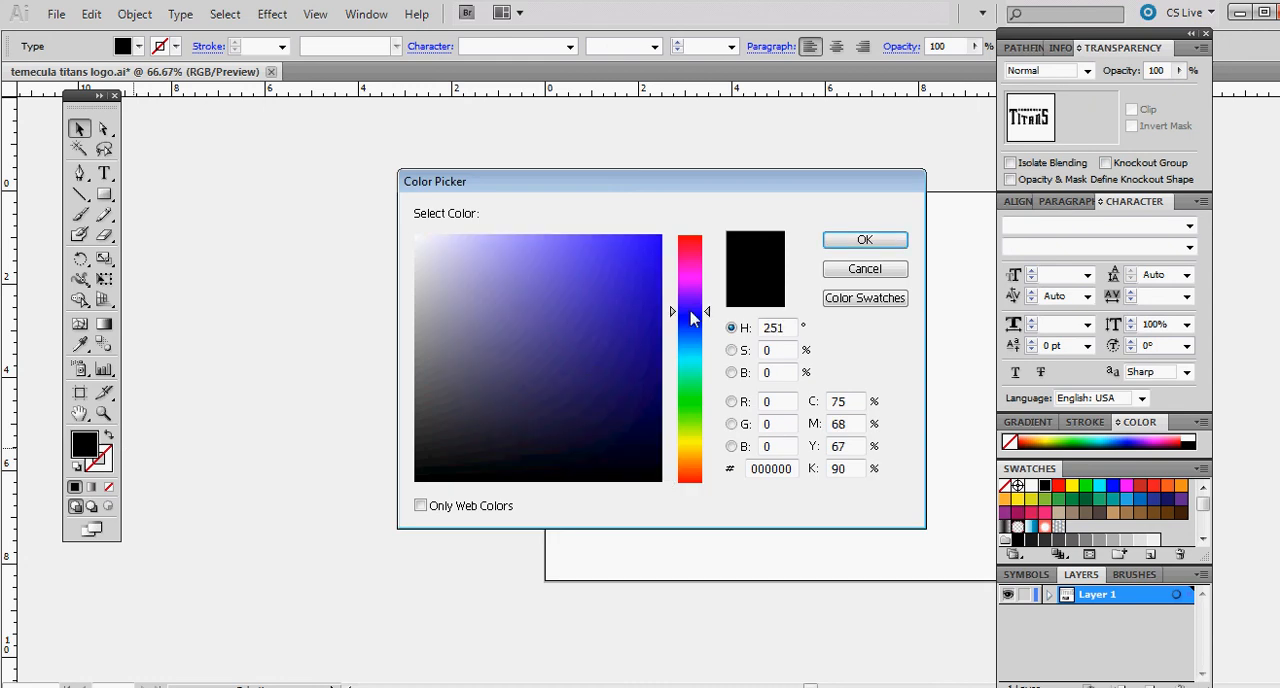
pyautogui.click(656, 249)
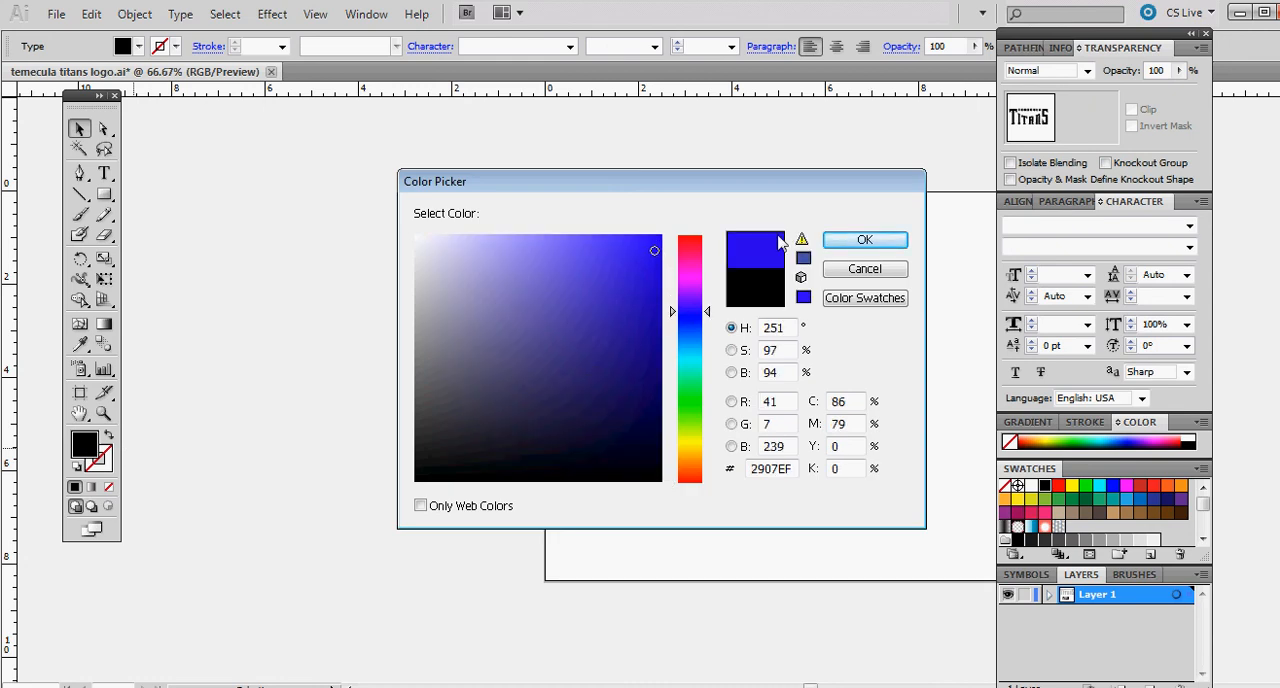
pyautogui.click(865, 239)
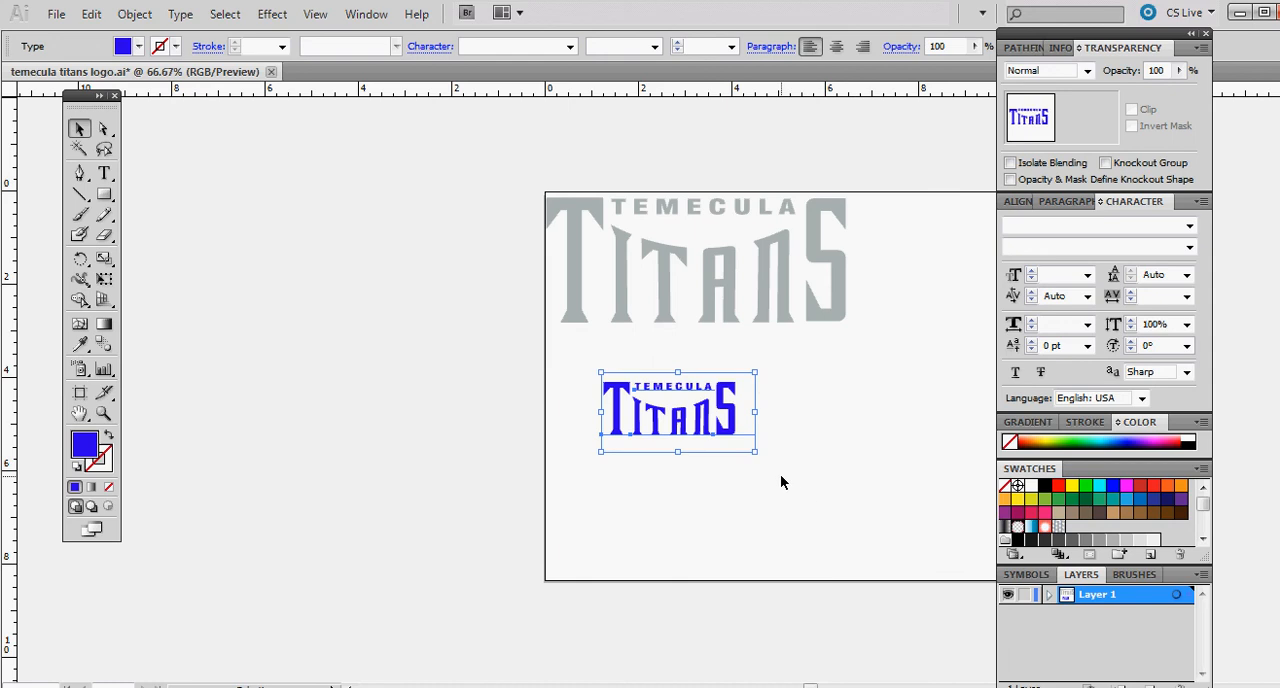
# Reselect the blue wordmark, copy it and switch over to Photoshop
pyautogui.click(595, 373)
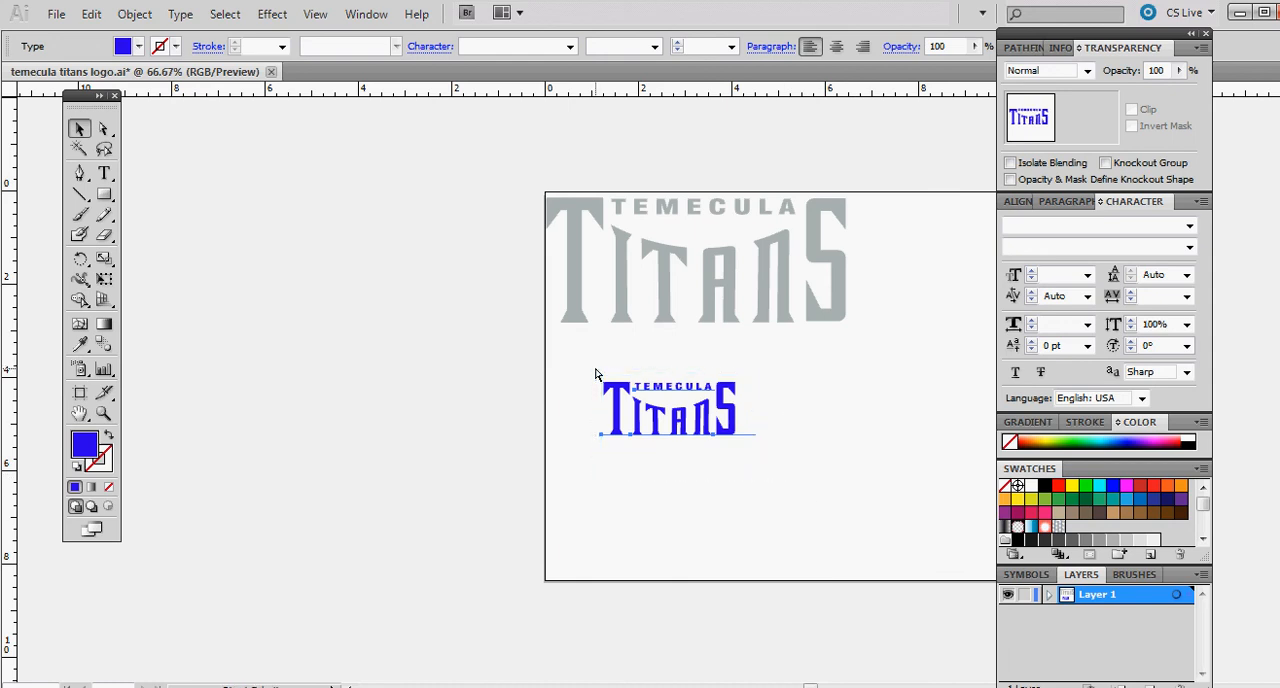
pyautogui.click(596, 374)
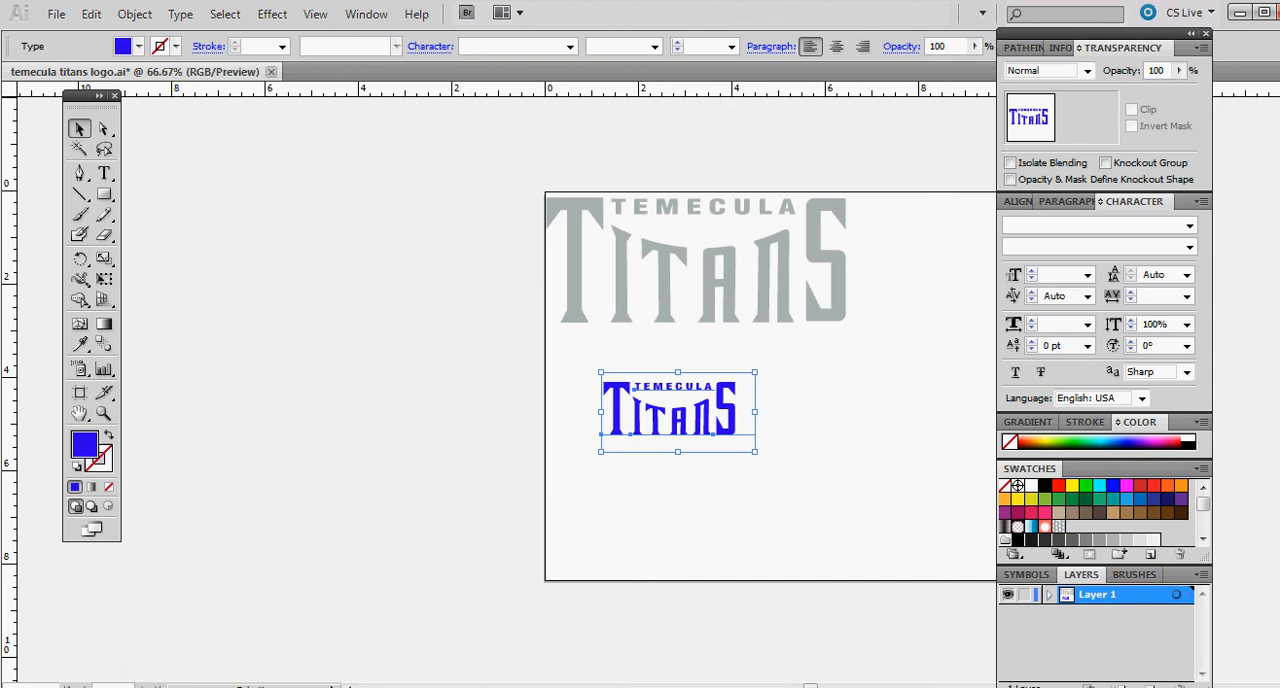
pyautogui.hotkey('alt', 'Tab')
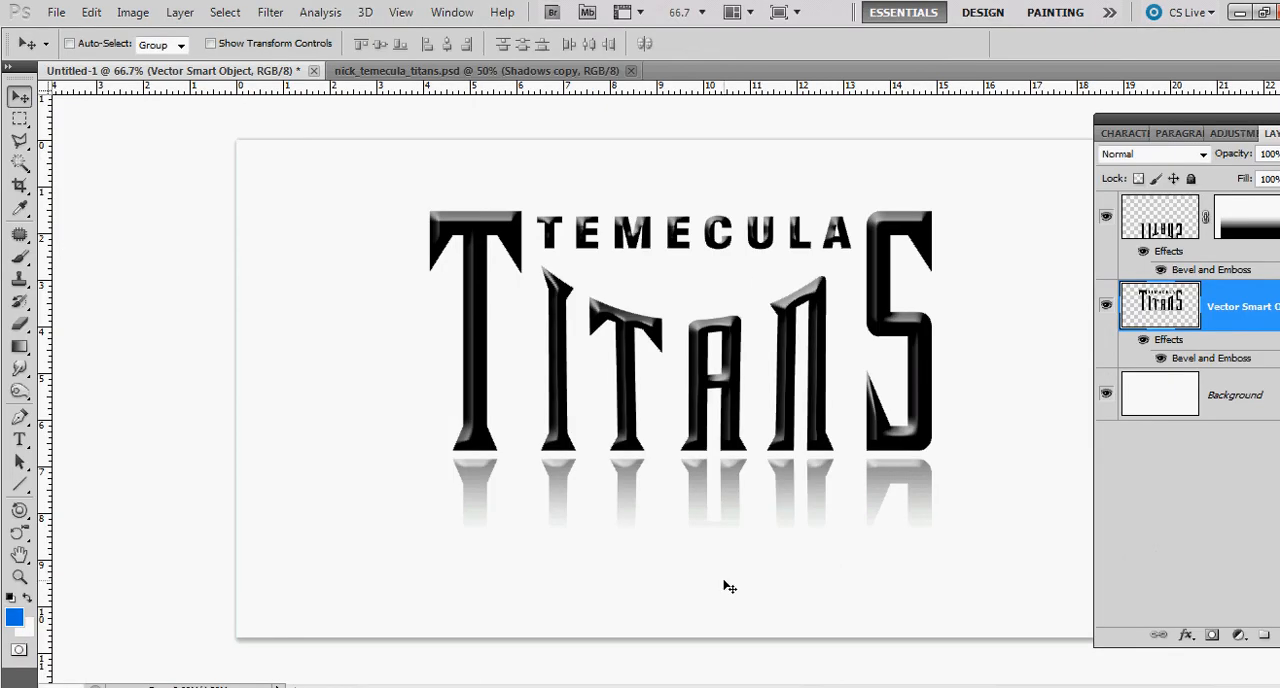
# Create a new 1200 × 750 px Photoshop document and paste the copied wordmark into it
pyautogui.click(56, 12)
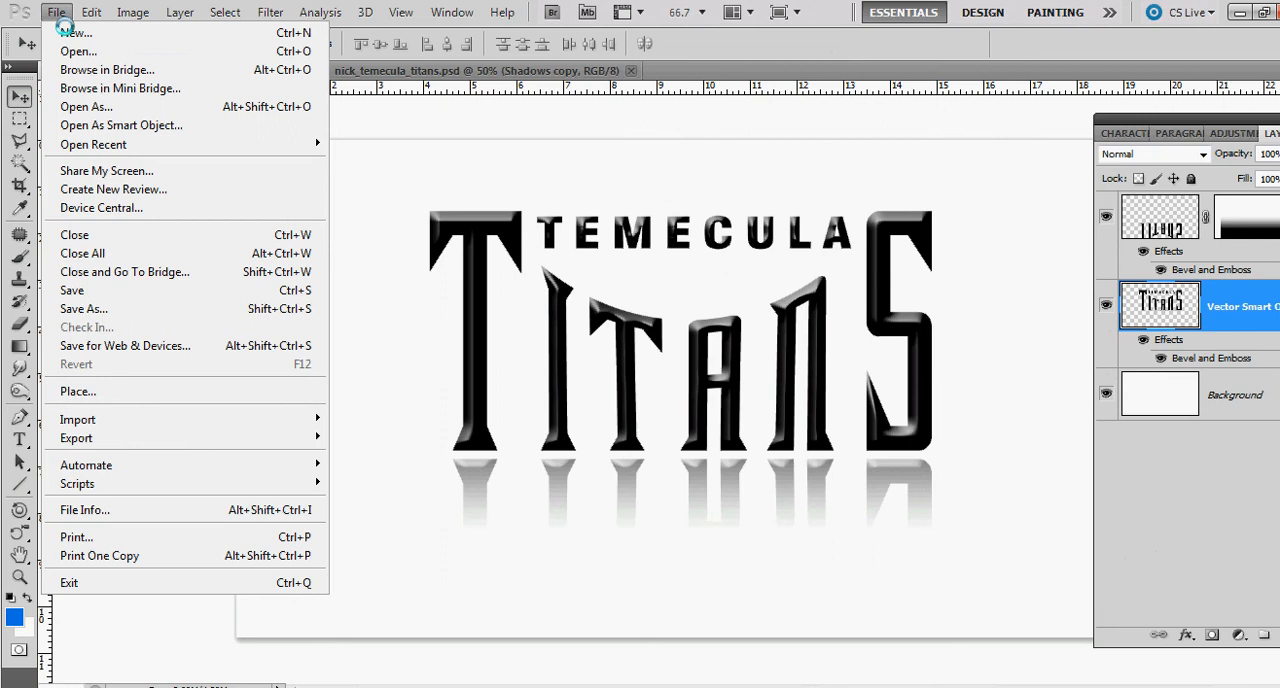
pyautogui.click(70, 32)
pyautogui.doubleClick(660, 381)
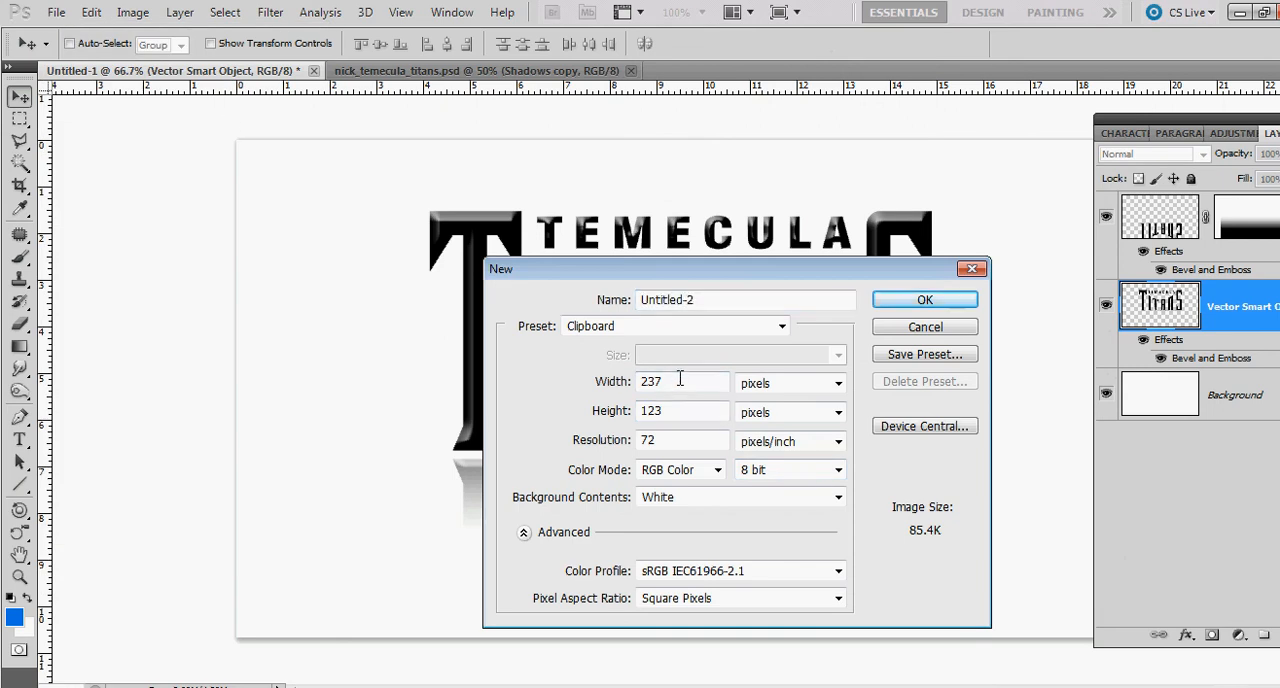
pyautogui.write('1200')
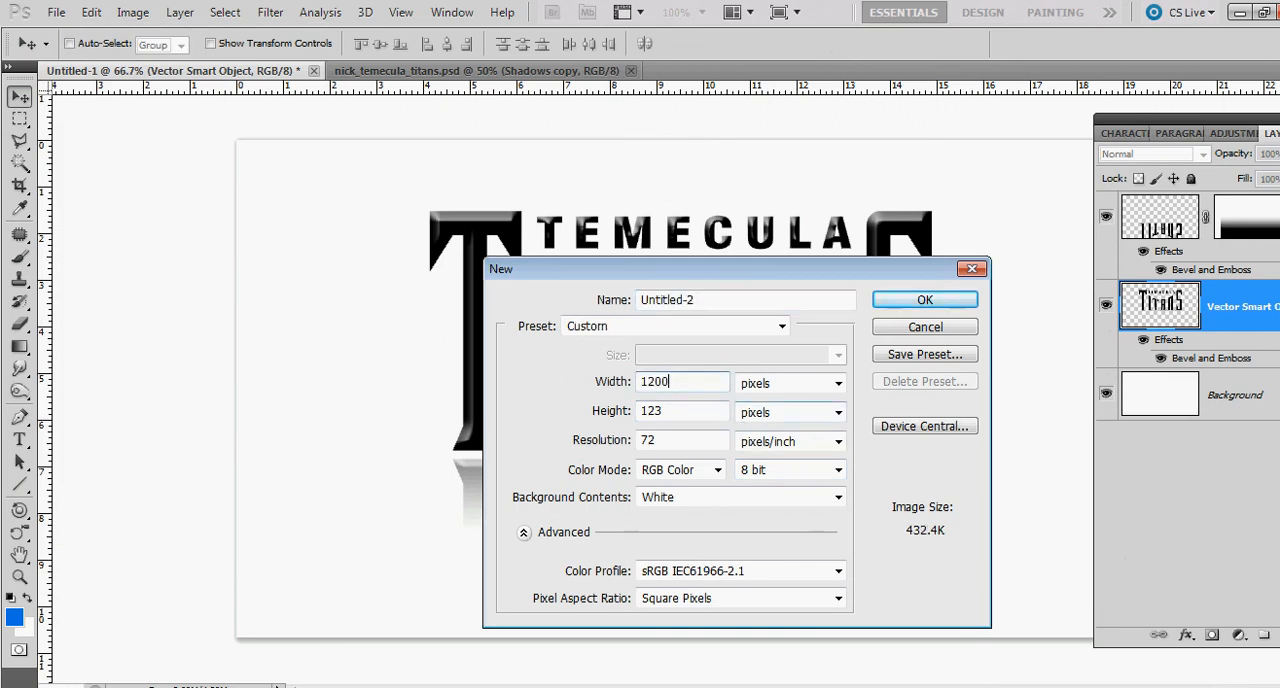
pyautogui.doubleClick(660, 410)
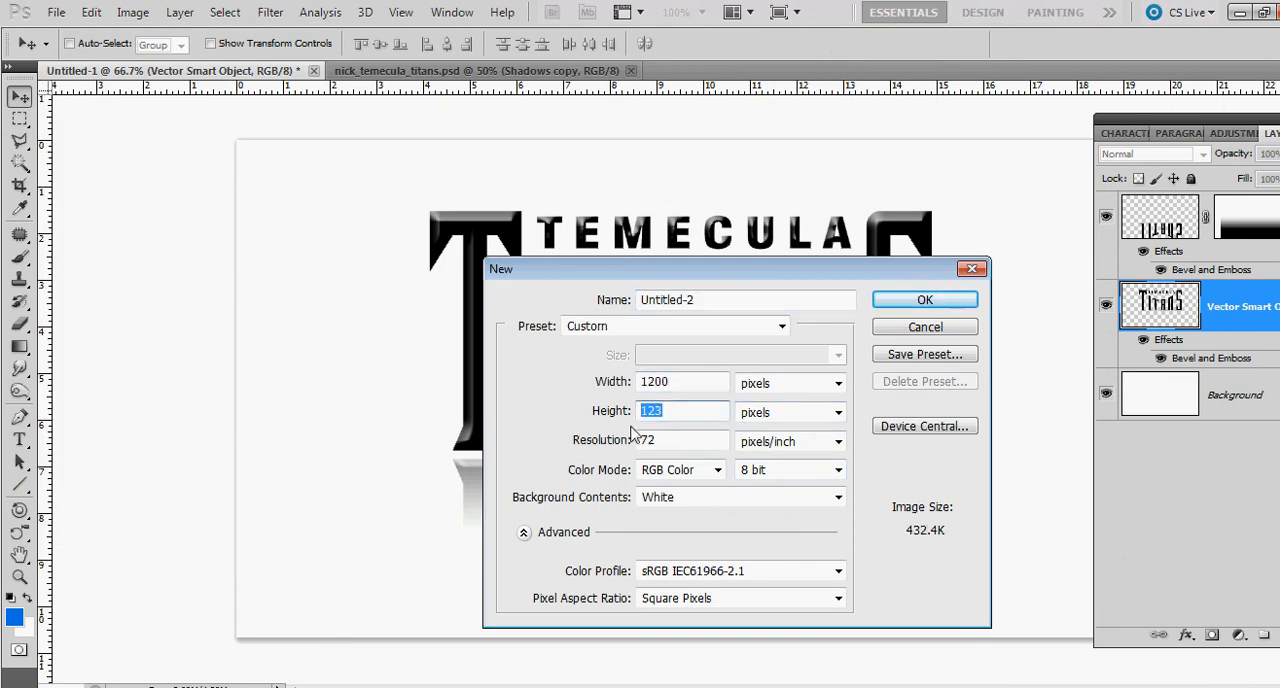
pyautogui.write('750')
pyautogui.press('Return')
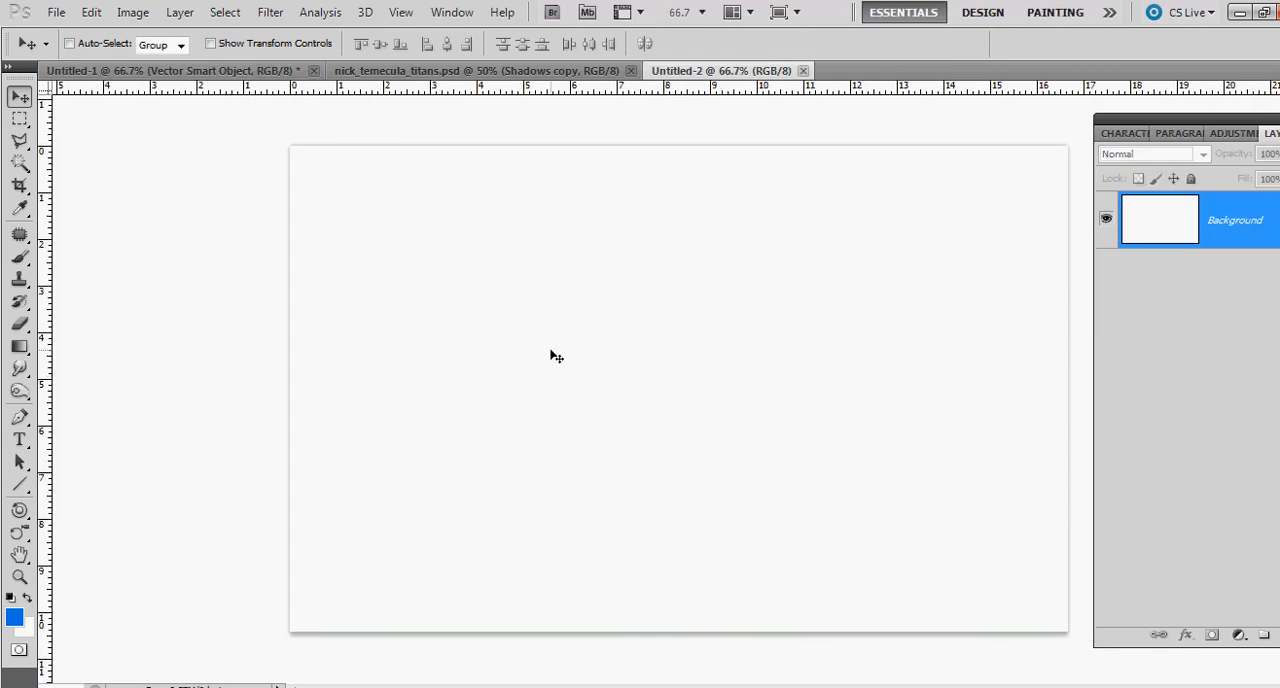
pyautogui.hotkey('ctrl', 'v')
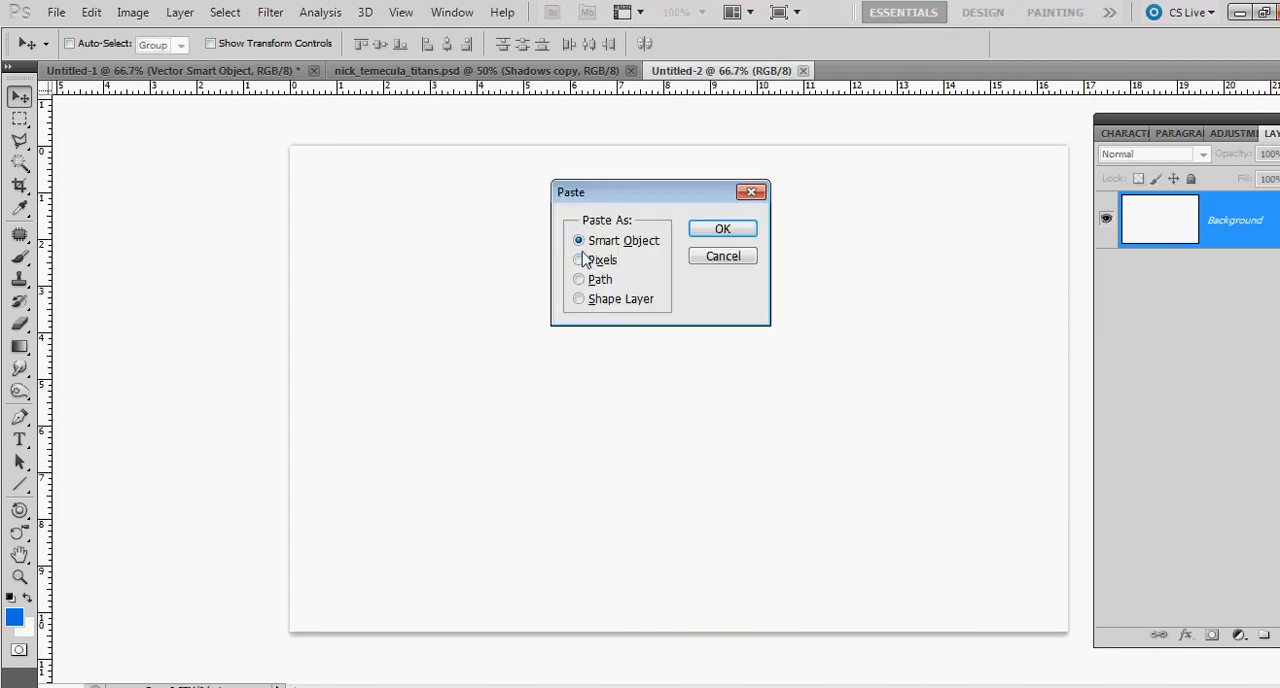
# Paste as a Vector Smart Object, enlarge the wordmark to about 240% and centre it on the canvas
pyautogui.click(723, 229)
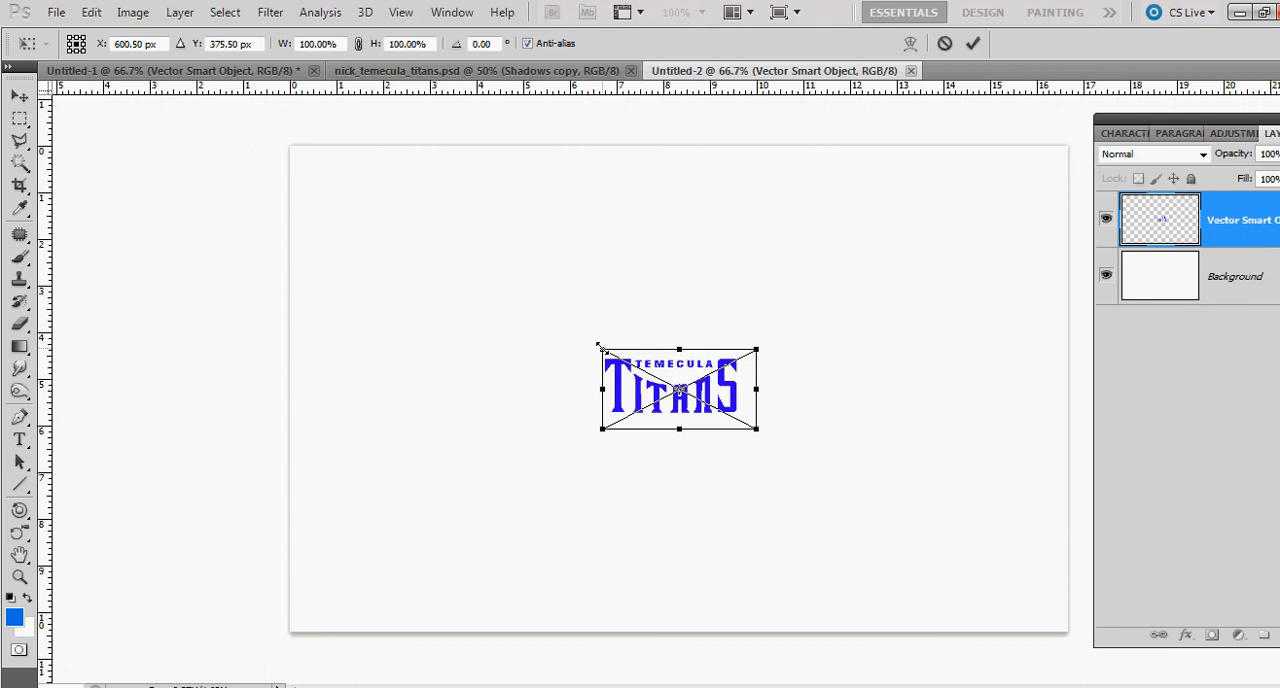
pyautogui.moveTo(600, 347); pyautogui.dragTo(405, 200)
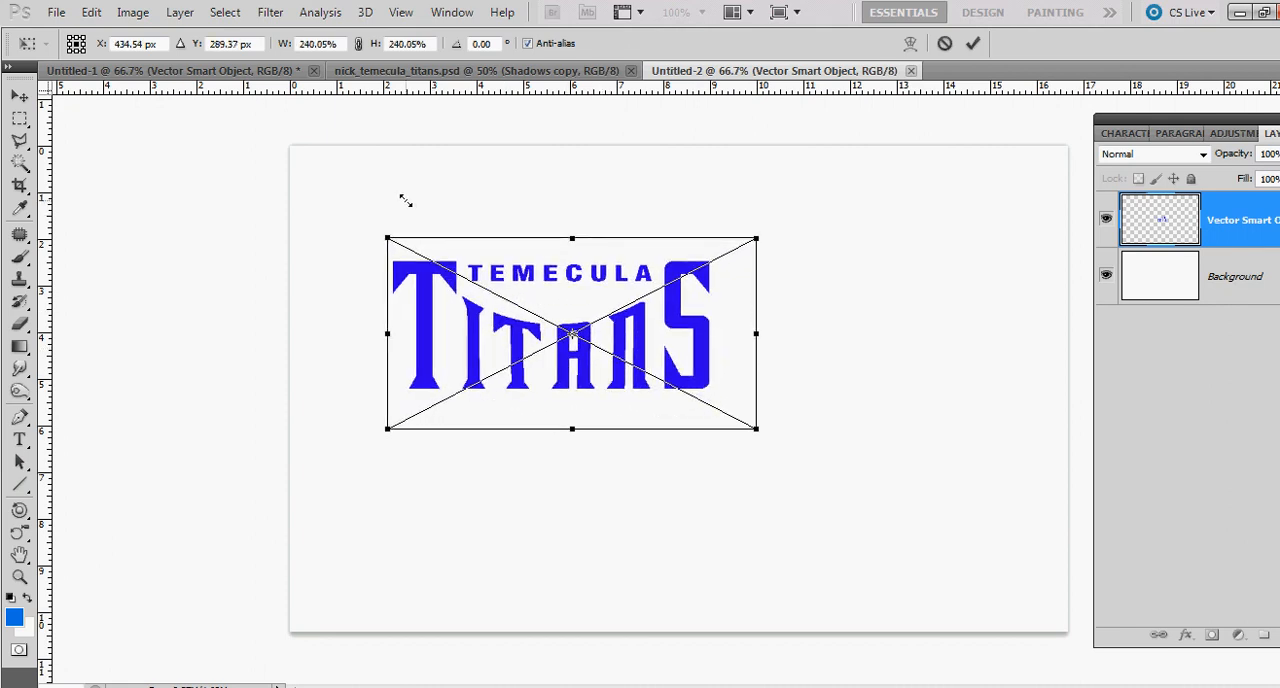
pyautogui.moveTo(405, 200); pyautogui.dragTo(362, 190)
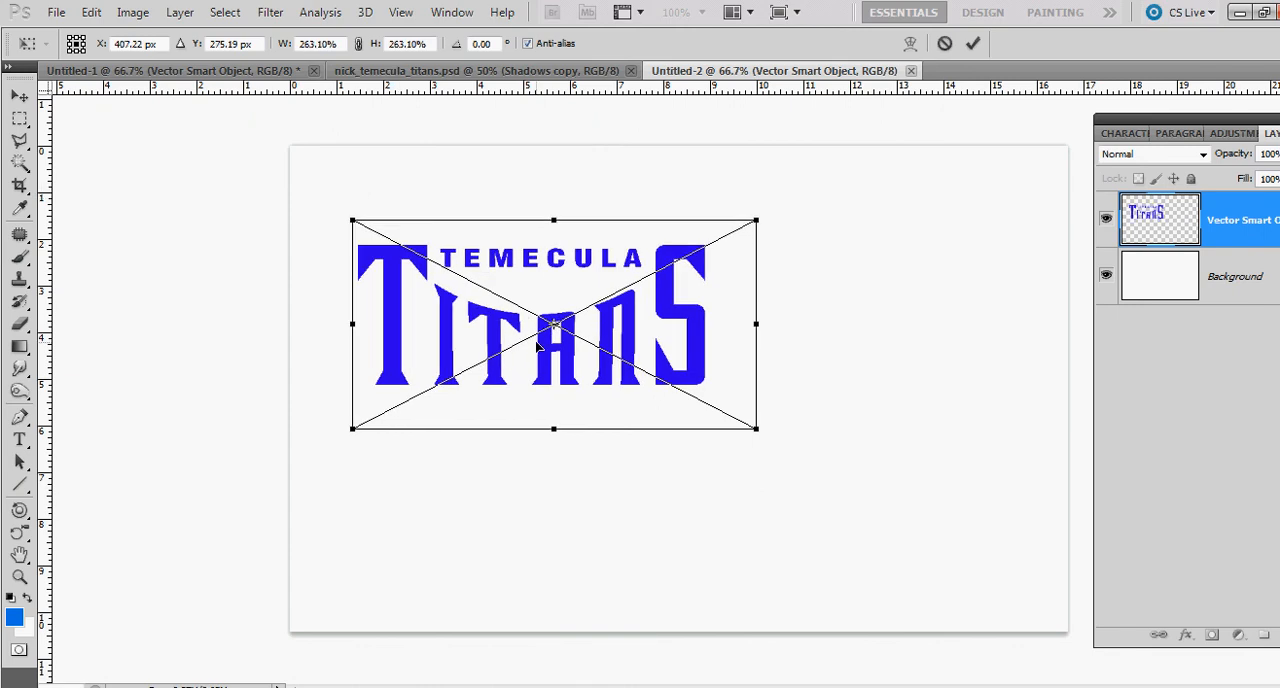
pyautogui.moveTo(667, 337)
pyautogui.mouseDown()
pyautogui.moveTo(833, 333)
pyautogui.moveTo(800, 326)
pyautogui.mouseUp()
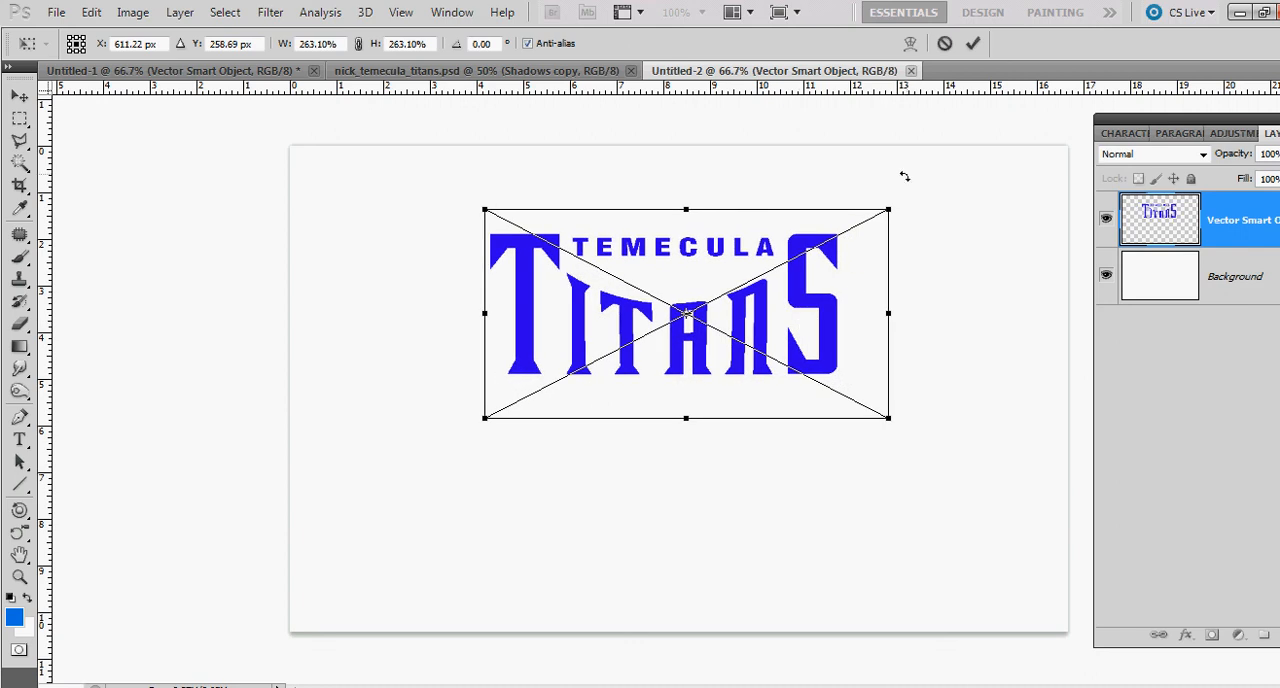
pyautogui.click(973, 43)
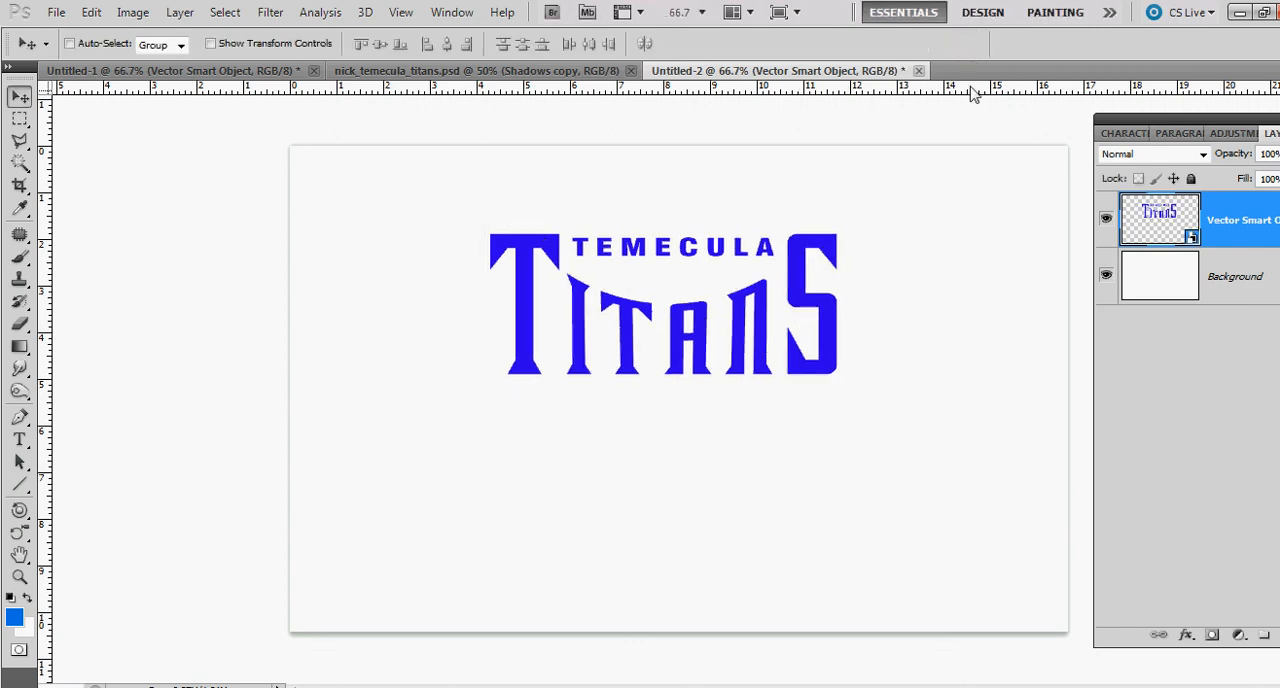
# Add a Bevel and Emboss layer effect and start deepening the bevel
pyautogui.click(1188, 636)
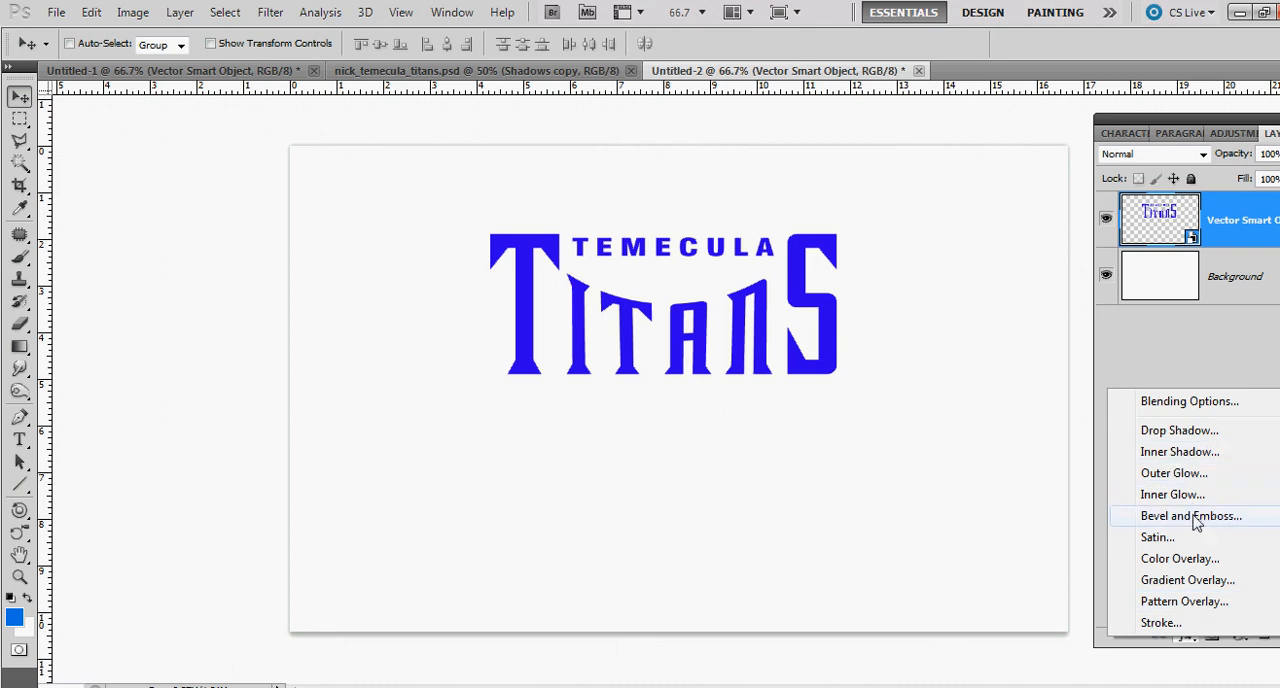
pyautogui.click(1191, 515)
pyautogui.moveTo(814, 130)
pyautogui.mouseDown()
pyautogui.moveTo(384, 128)
pyautogui.moveTo(1060, 375)
pyautogui.mouseUp()
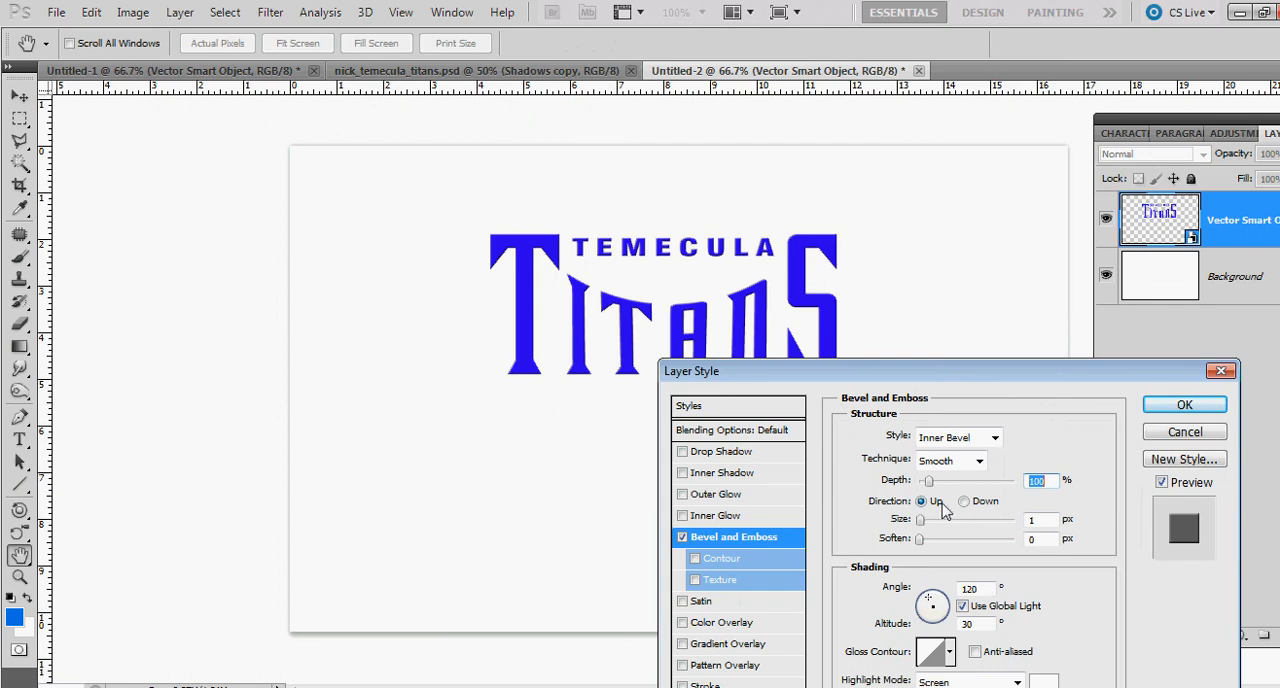
pyautogui.moveTo(927, 481); pyautogui.dragTo(987, 483)
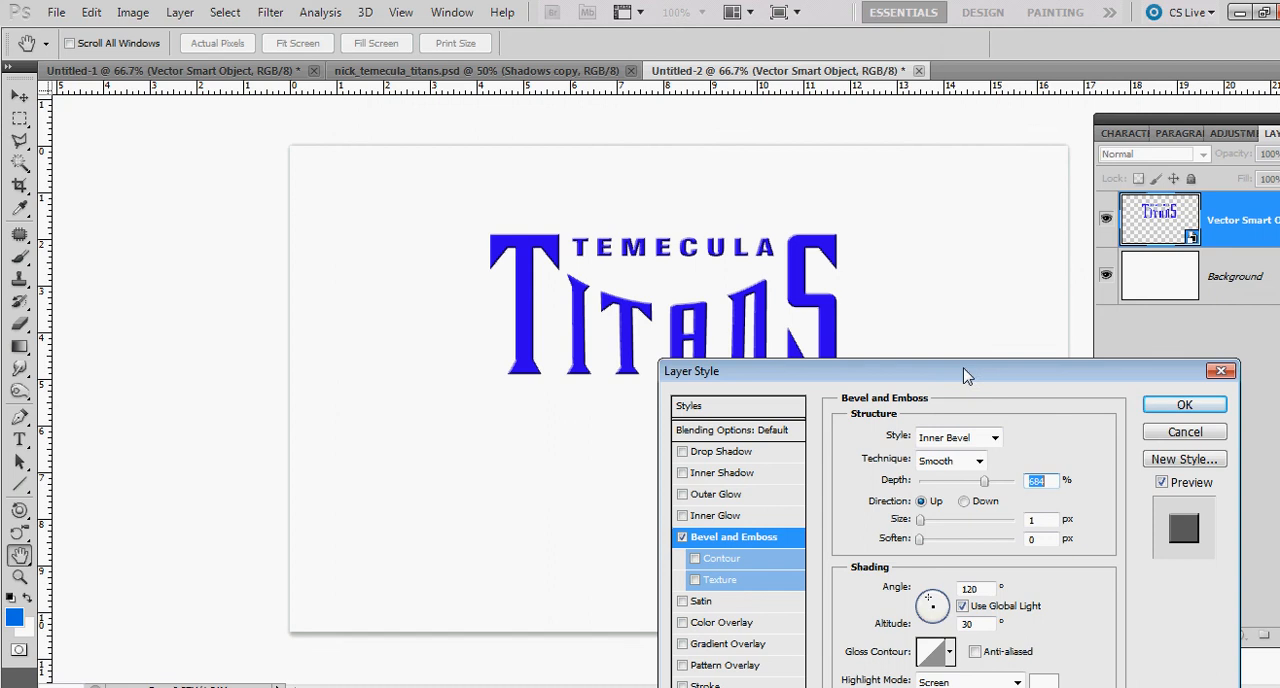
pyautogui.moveTo(968, 372); pyautogui.dragTo(1046, 354)
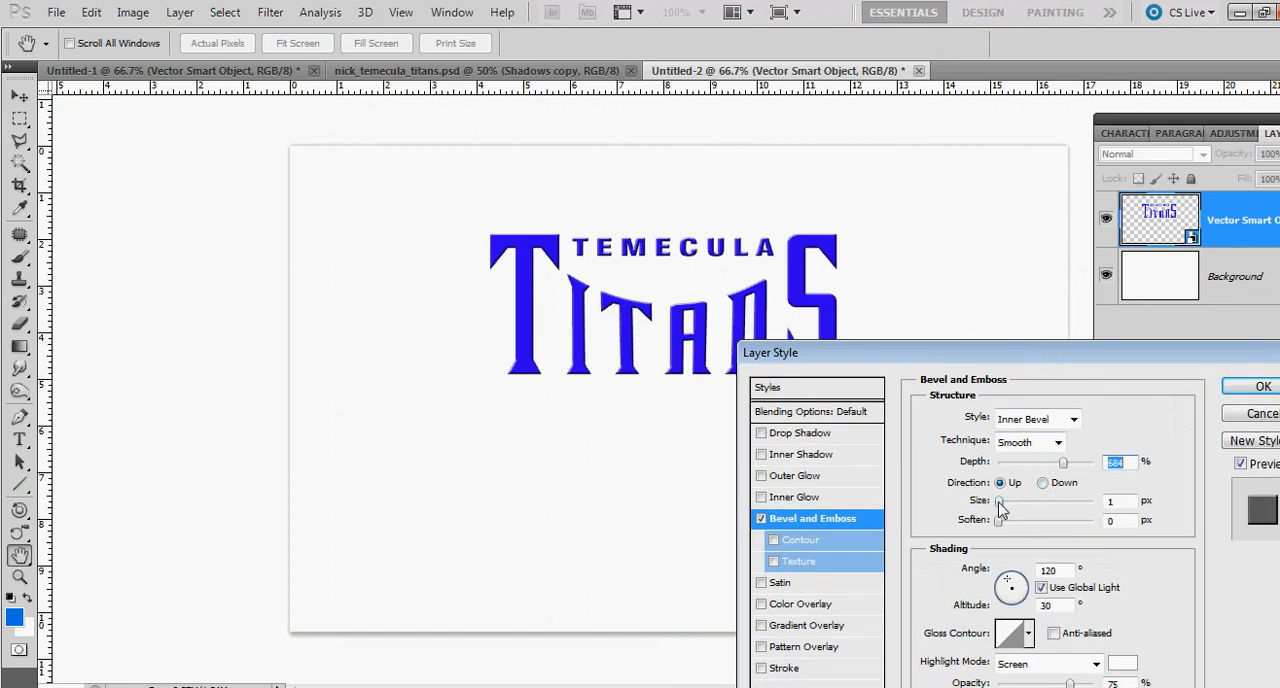
# Raise the bevel depth to about 745% and size to about 13 px, then apply it
pyautogui.moveTo(999, 502); pyautogui.dragTo(1008, 502)
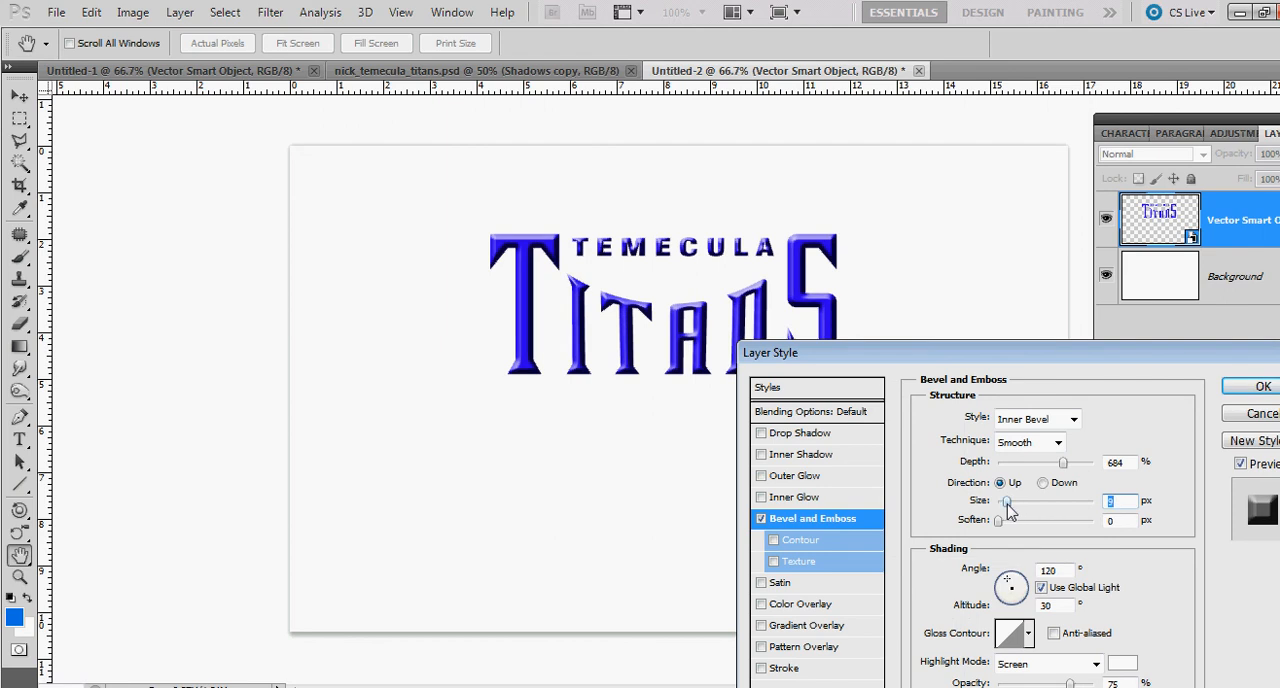
pyautogui.moveTo(1063, 463)
pyautogui.mouseDown()
pyautogui.moveTo(1098, 465)
pyautogui.moveTo(1053, 465)
pyautogui.mouseUp()
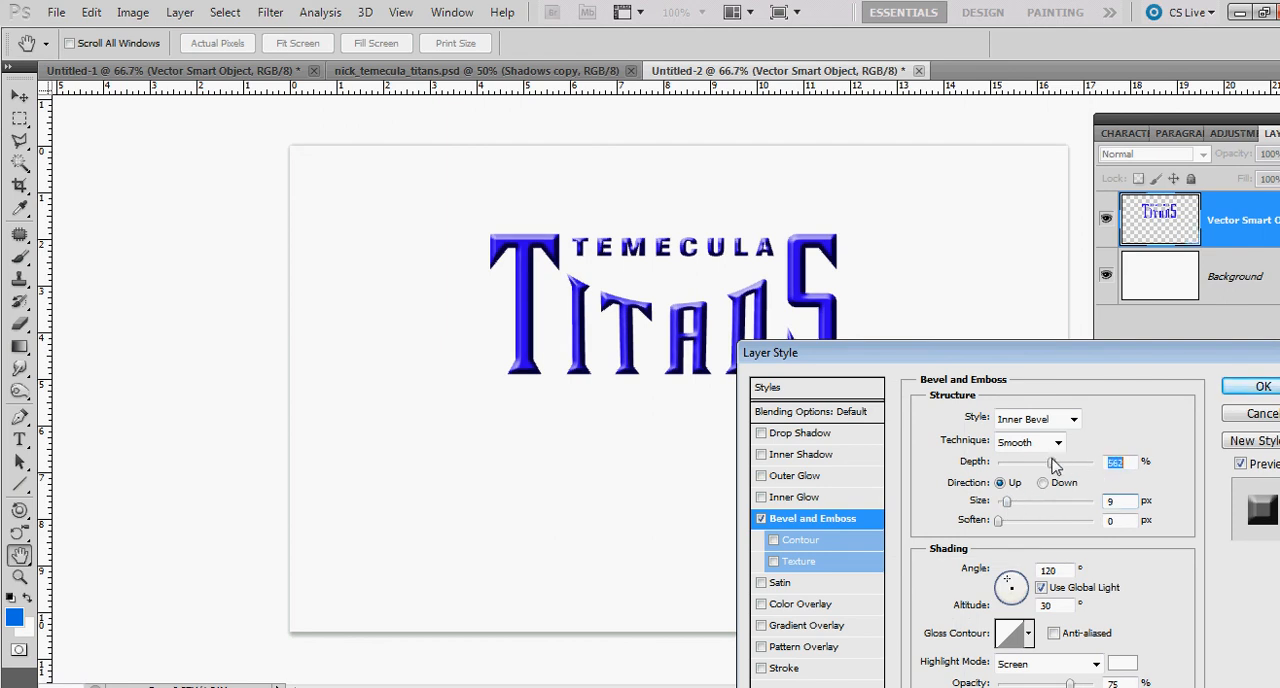
pyautogui.moveTo(1053, 463); pyautogui.dragTo(1069, 463)
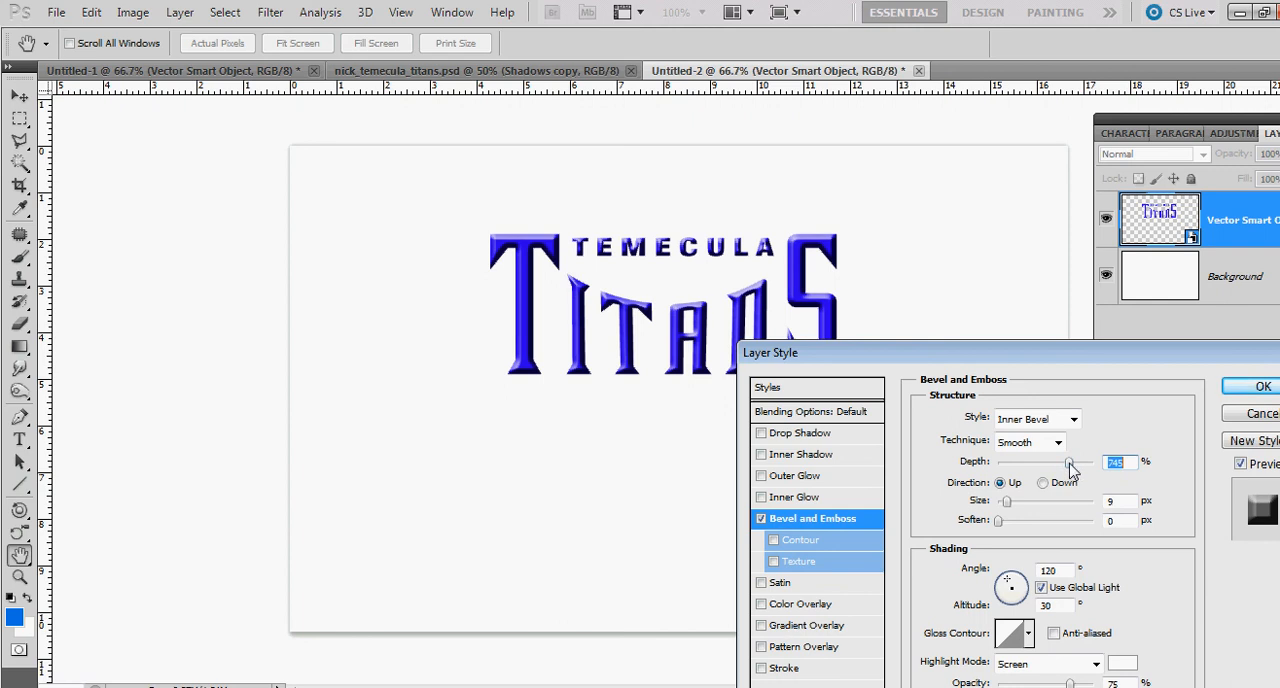
pyautogui.moveTo(1005, 502); pyautogui.dragTo(1013, 502)
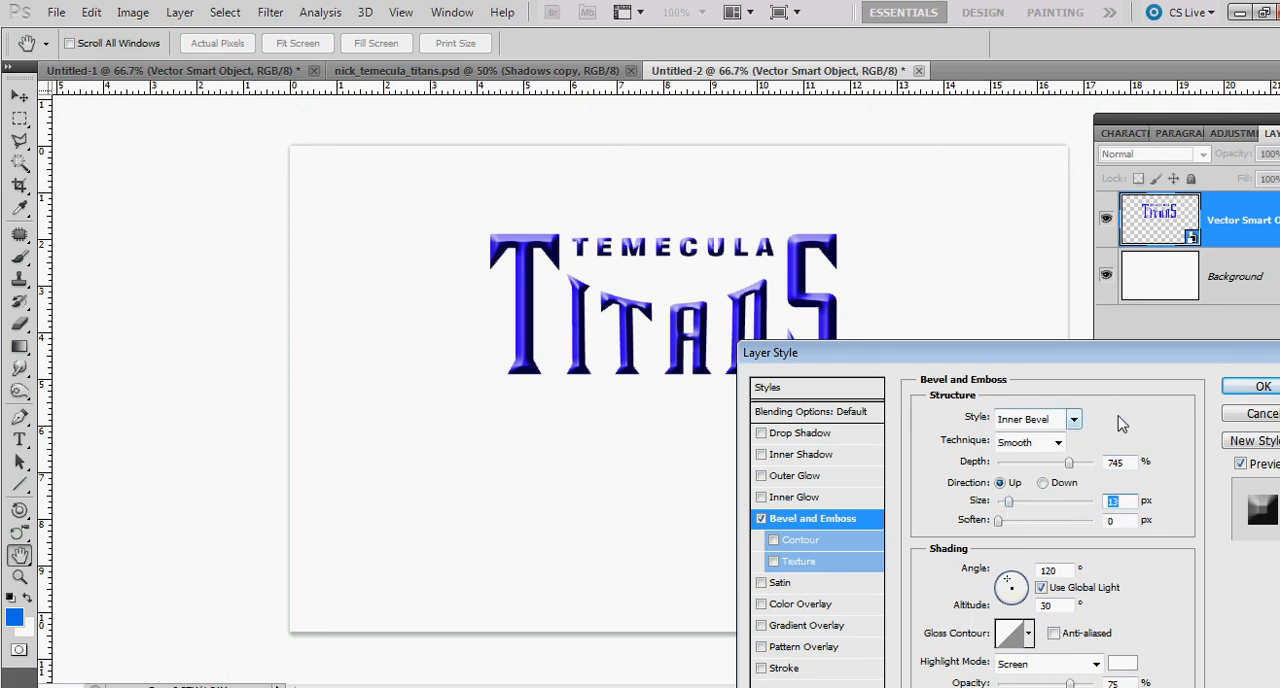
pyautogui.click(1263, 387)
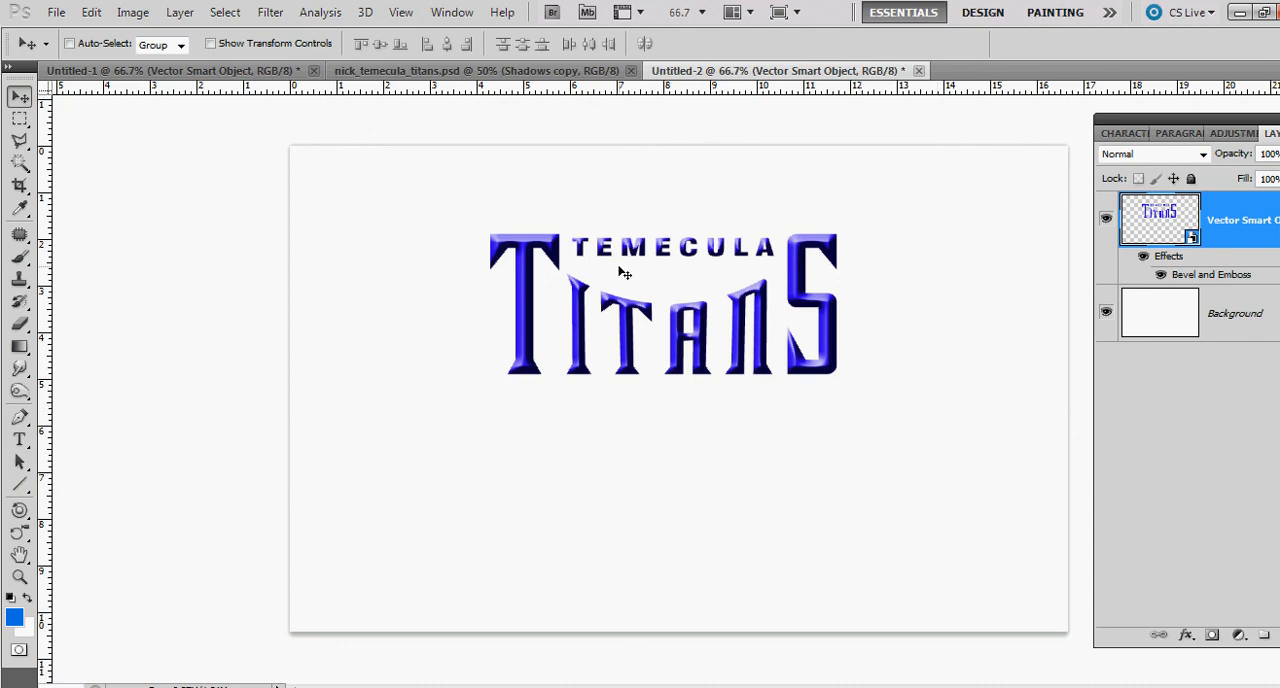
# Duplicate the beveled logo layer and move the copy below the original
pyautogui.click(20, 119)
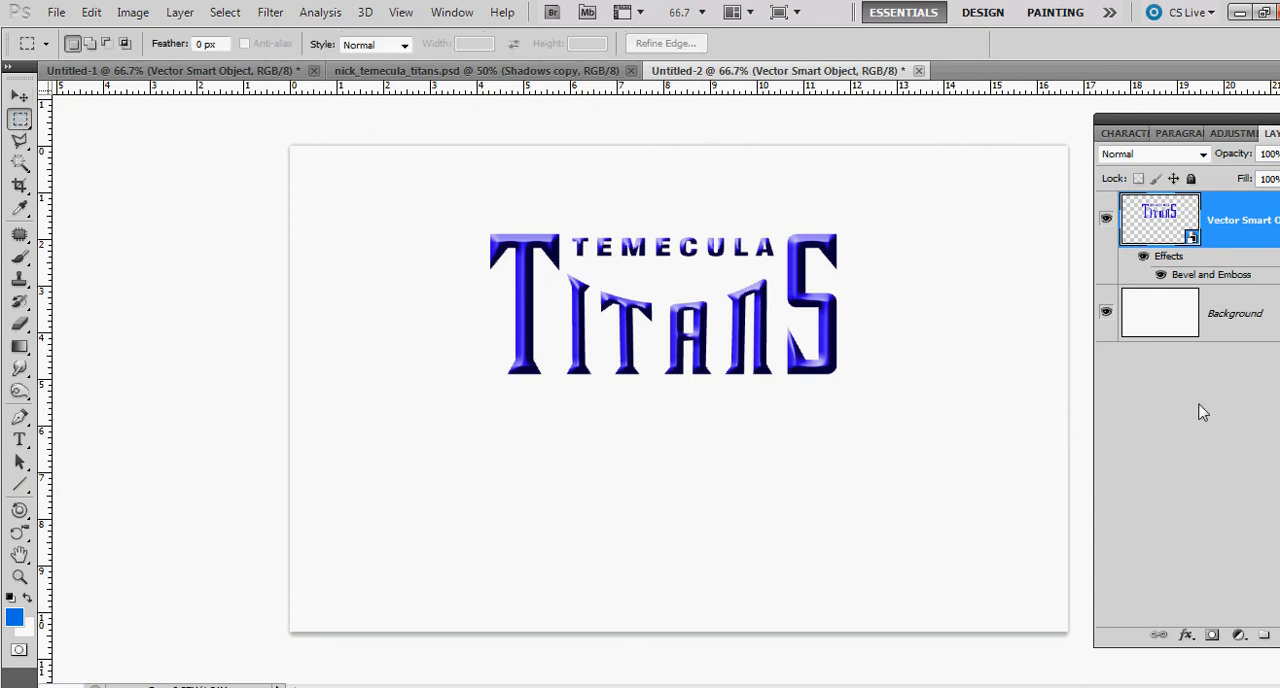
pyautogui.moveTo(1172, 216)
pyautogui.mouseDown()
pyautogui.moveTo(1262, 636)
pyautogui.moveTo(1240, 636)
pyautogui.mouseUp()
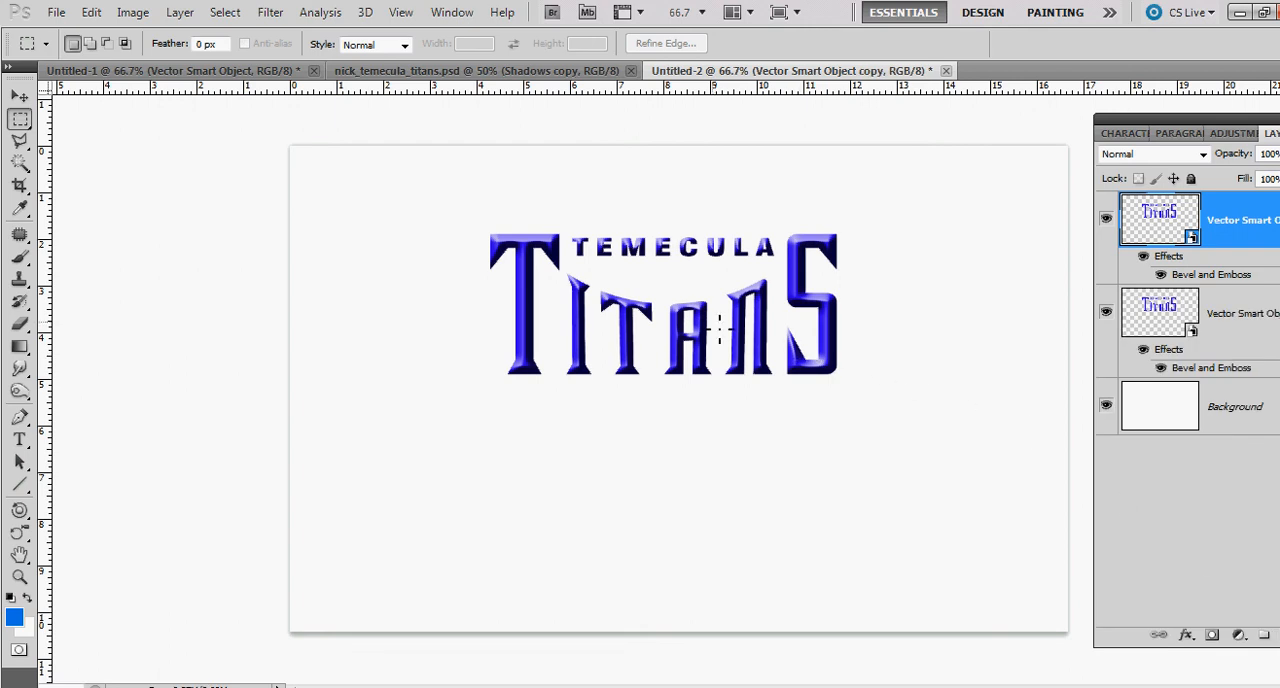
pyautogui.click(20, 95)
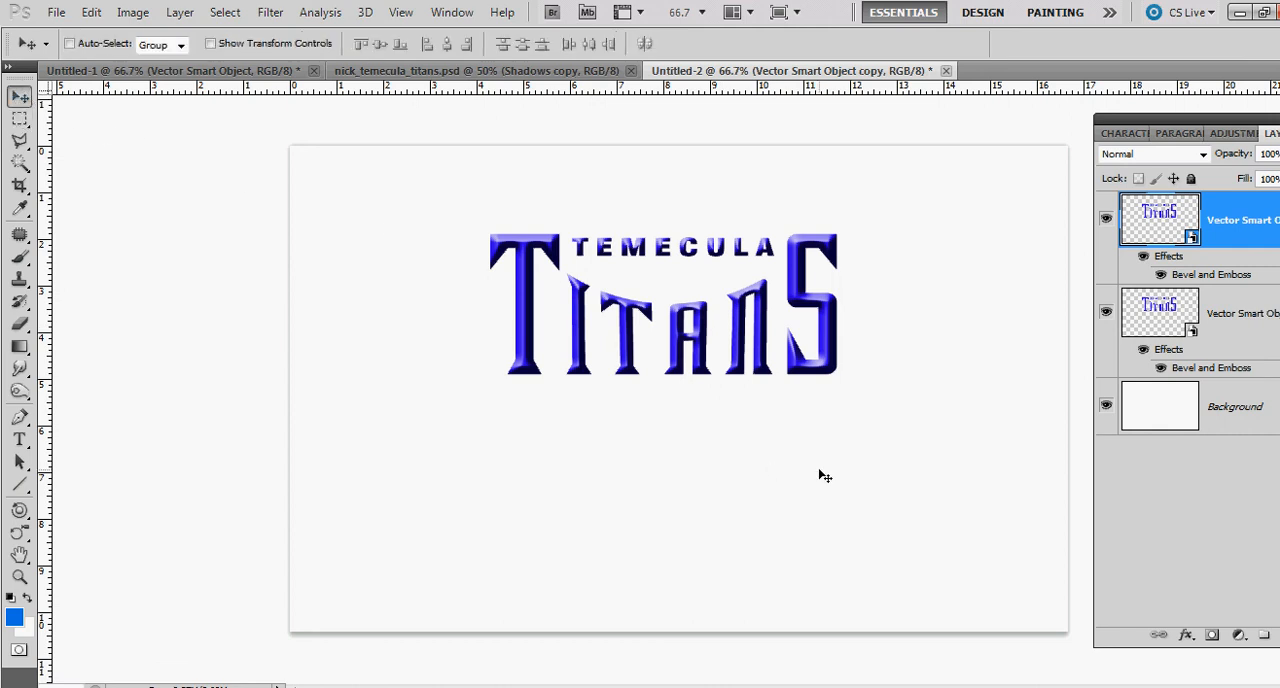
pyautogui.moveTo(707, 362); pyautogui.dragTo(725, 515)
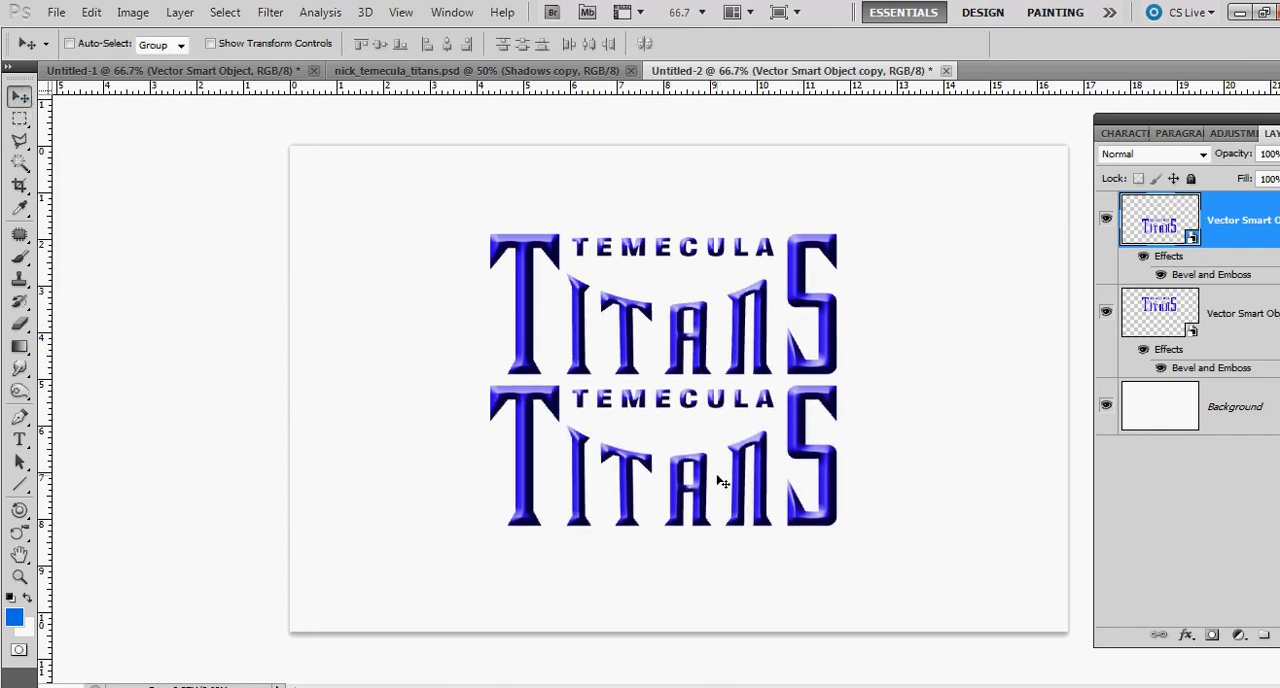
# Flip the copy vertically and nudge it up to sit directly under the original as a mirror image
pyautogui.hotkey('ctrl', 't')
pyautogui.rightClick(721, 478)
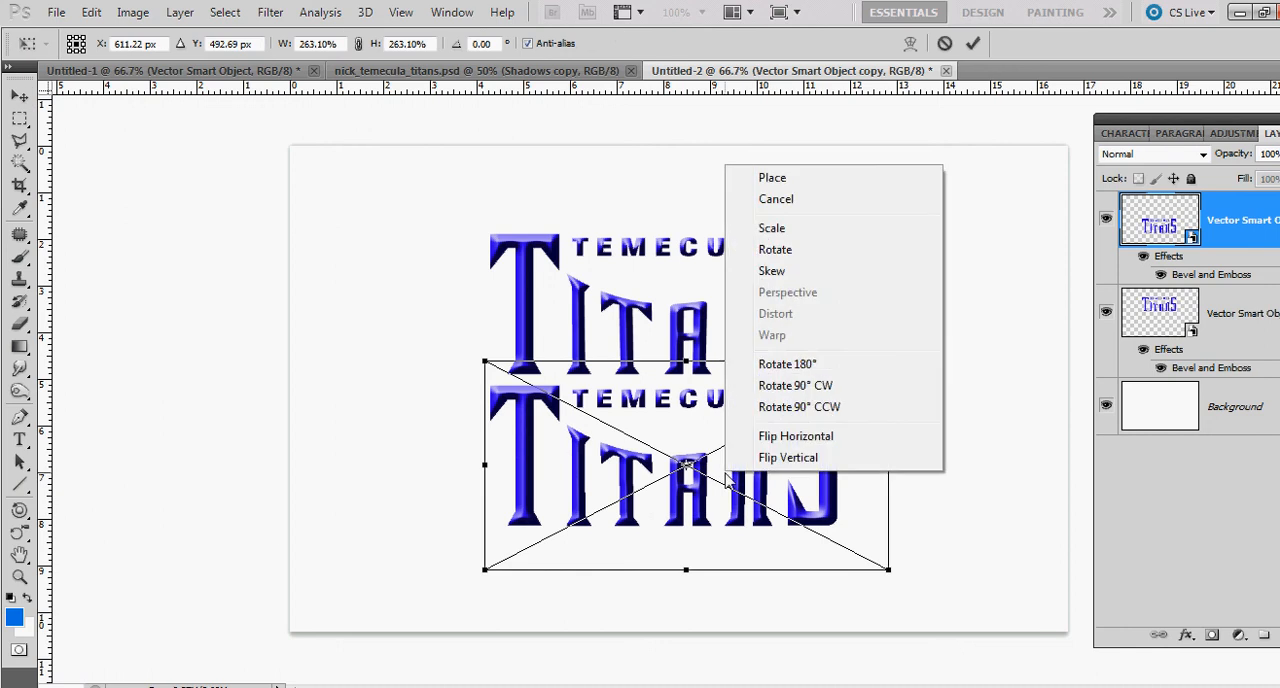
pyautogui.click(788, 458)
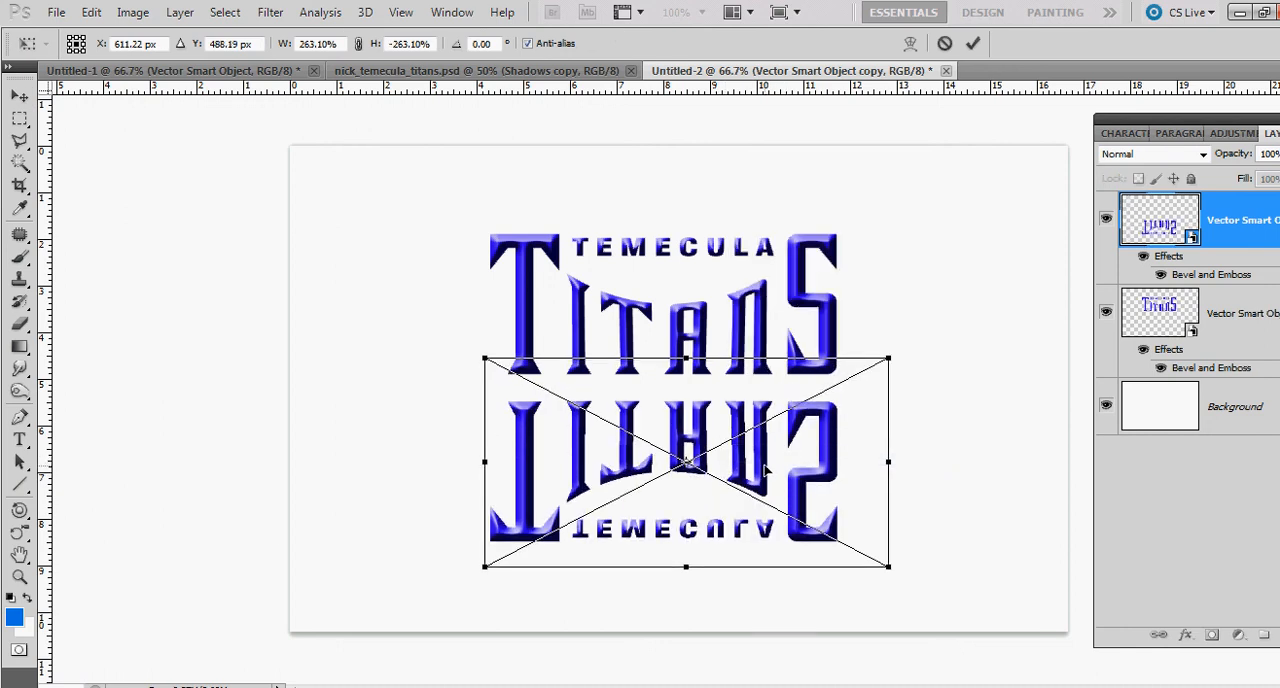
pyautogui.hotkey('shift', 'Up')
pyautogui.hotkey('shift', 'Up')
pyautogui.hotkey('shift', 'Up')
pyautogui.hotkey('shift', 'Up')
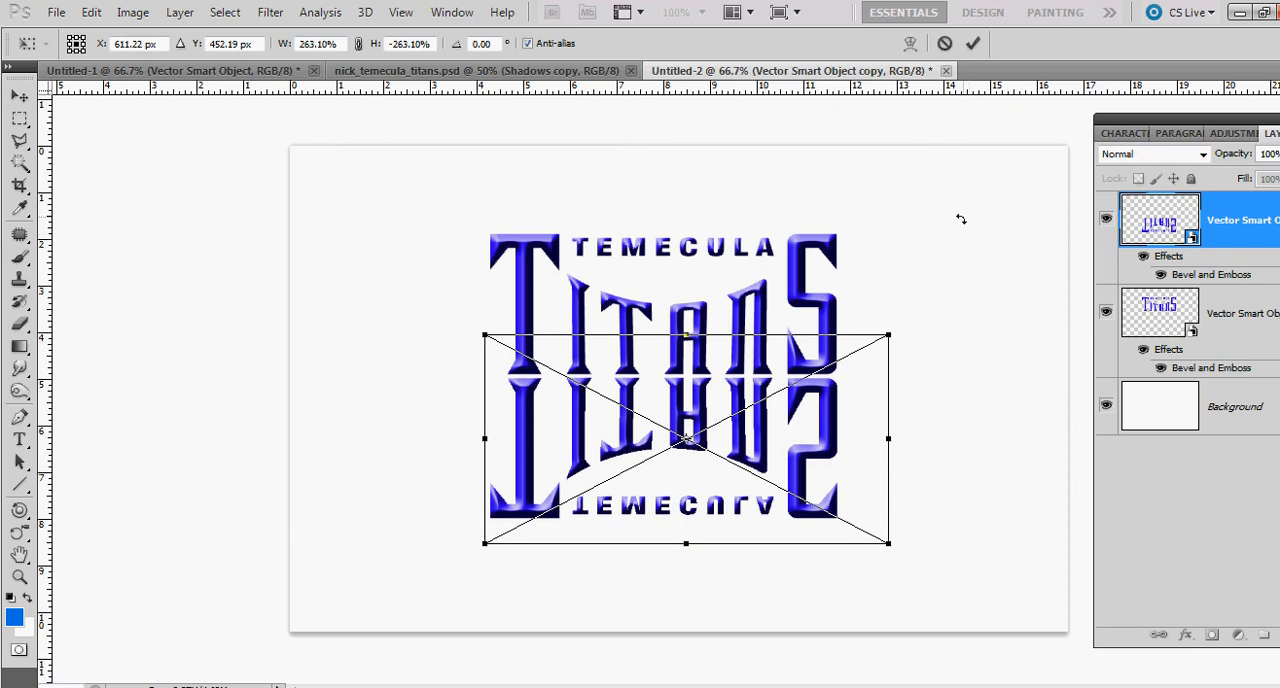
pyautogui.click(974, 43)
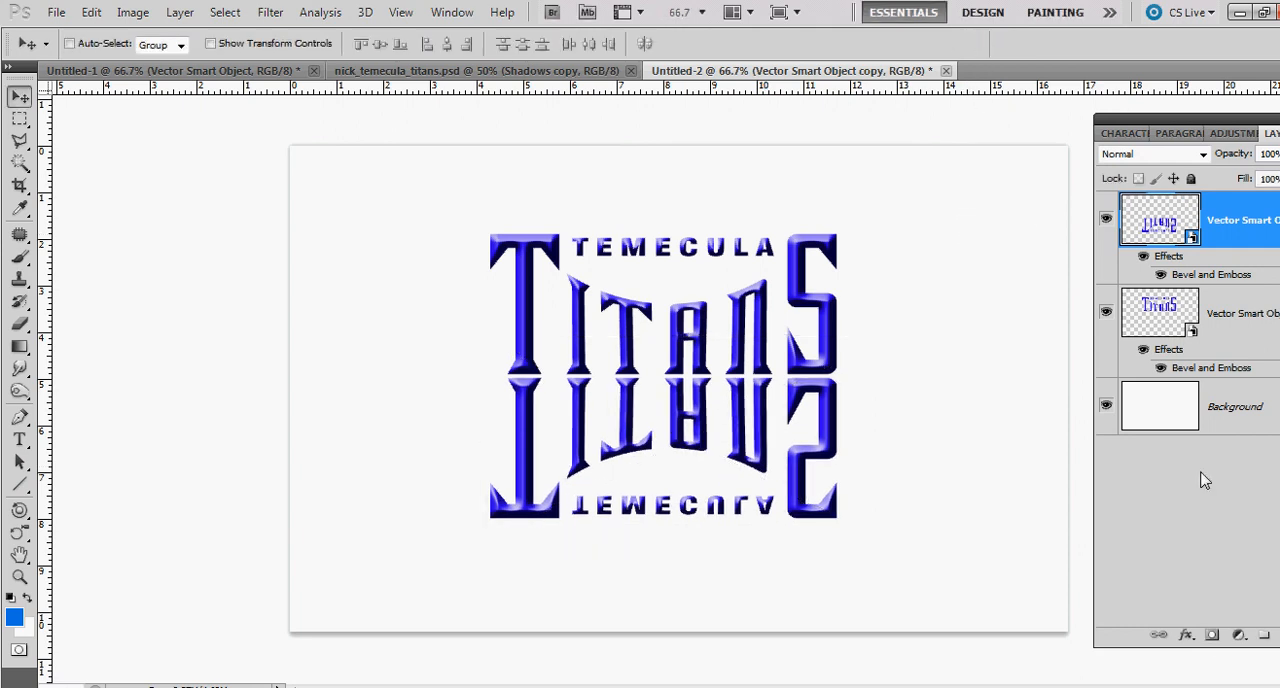
# Mask the flipped copy with a black-to-white gradient so the reflection fades out downward
pyautogui.click(1213, 636)
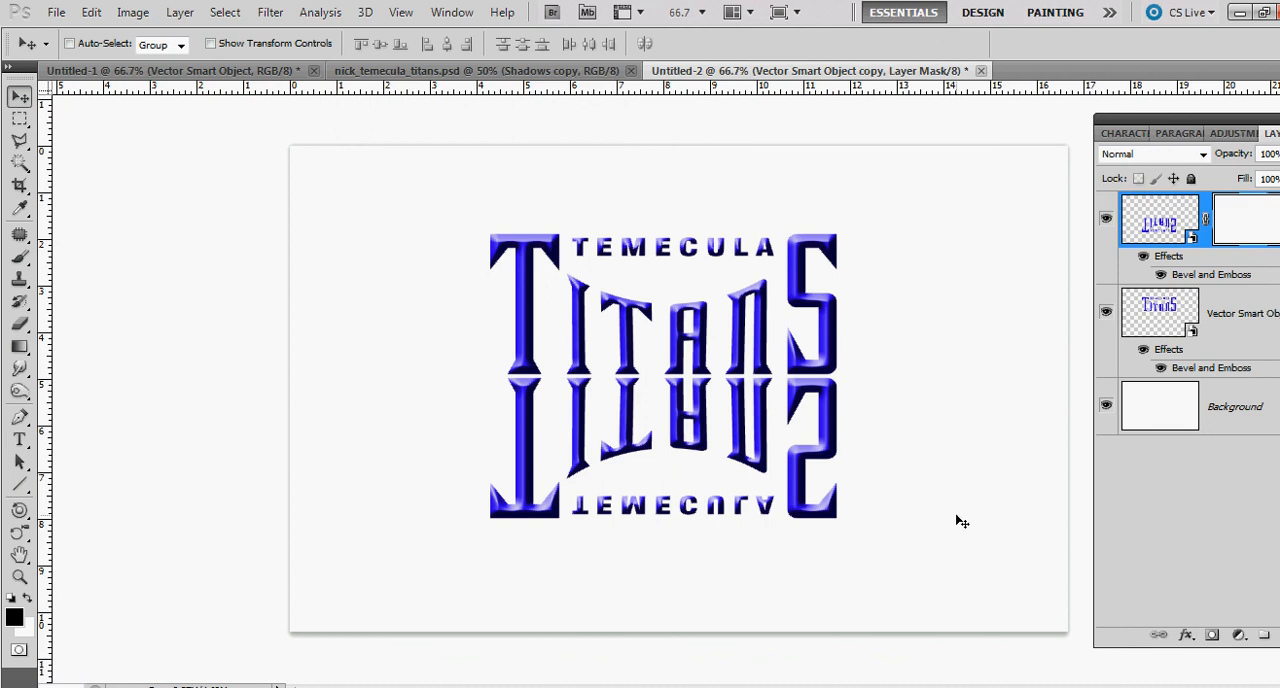
pyautogui.click(20, 346)
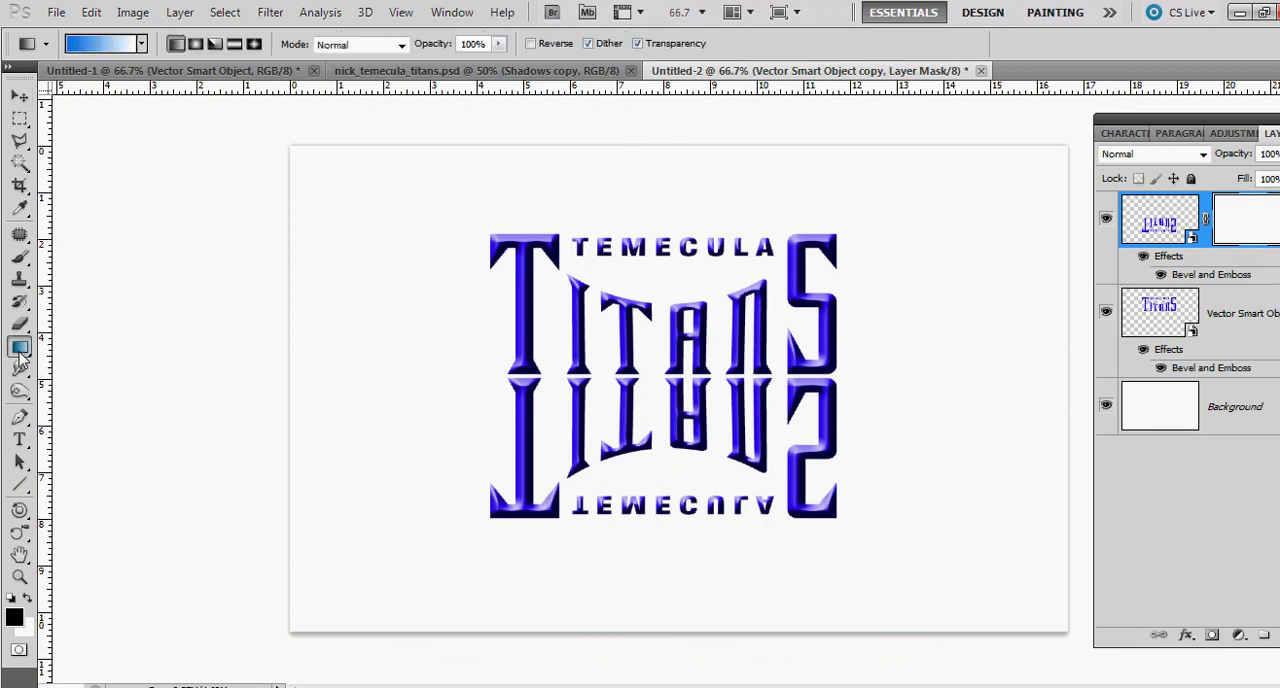
pyautogui.click(100, 43)
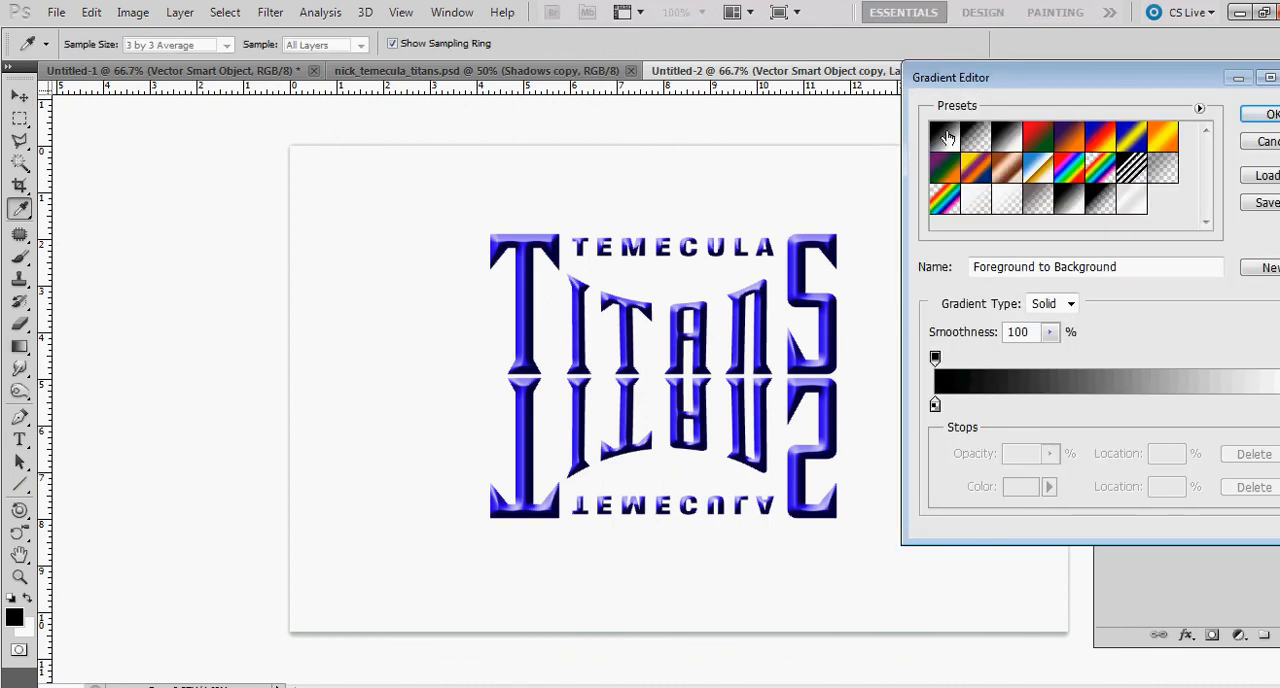
pyautogui.click(1265, 114)
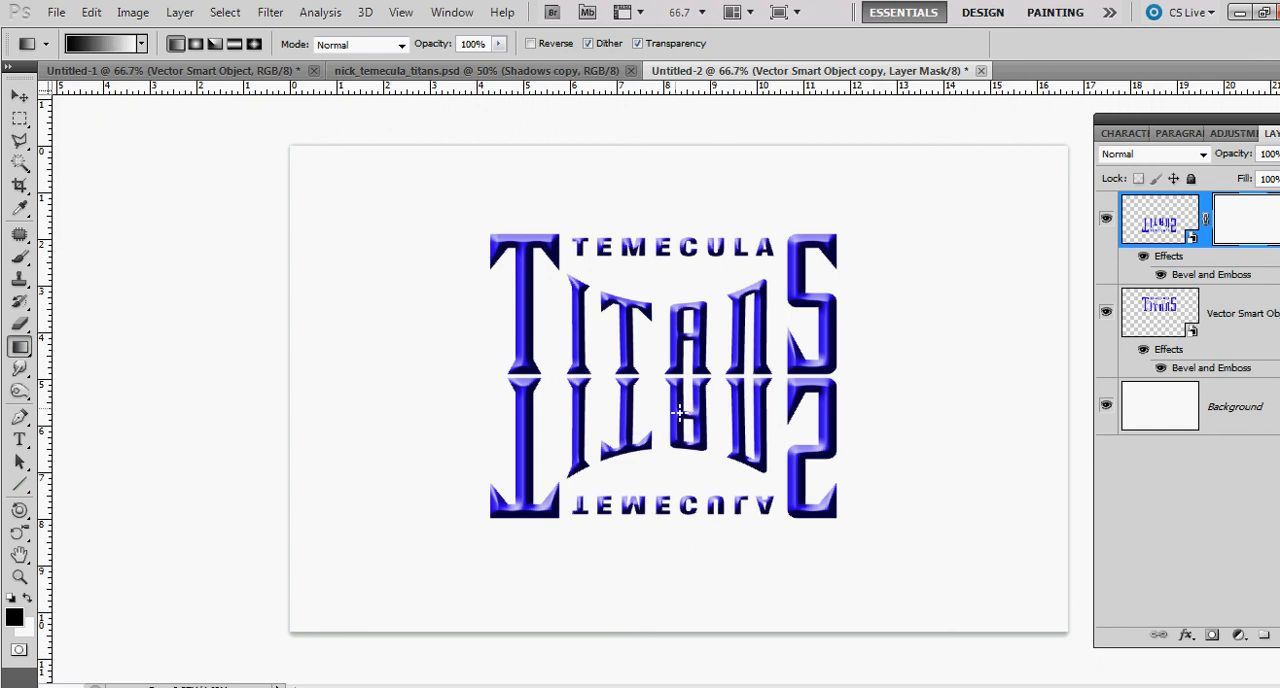
pyautogui.moveTo(669, 420); pyautogui.dragTo(666, 328)
pyautogui.moveTo(669, 420); pyautogui.dragTo(661, 337)
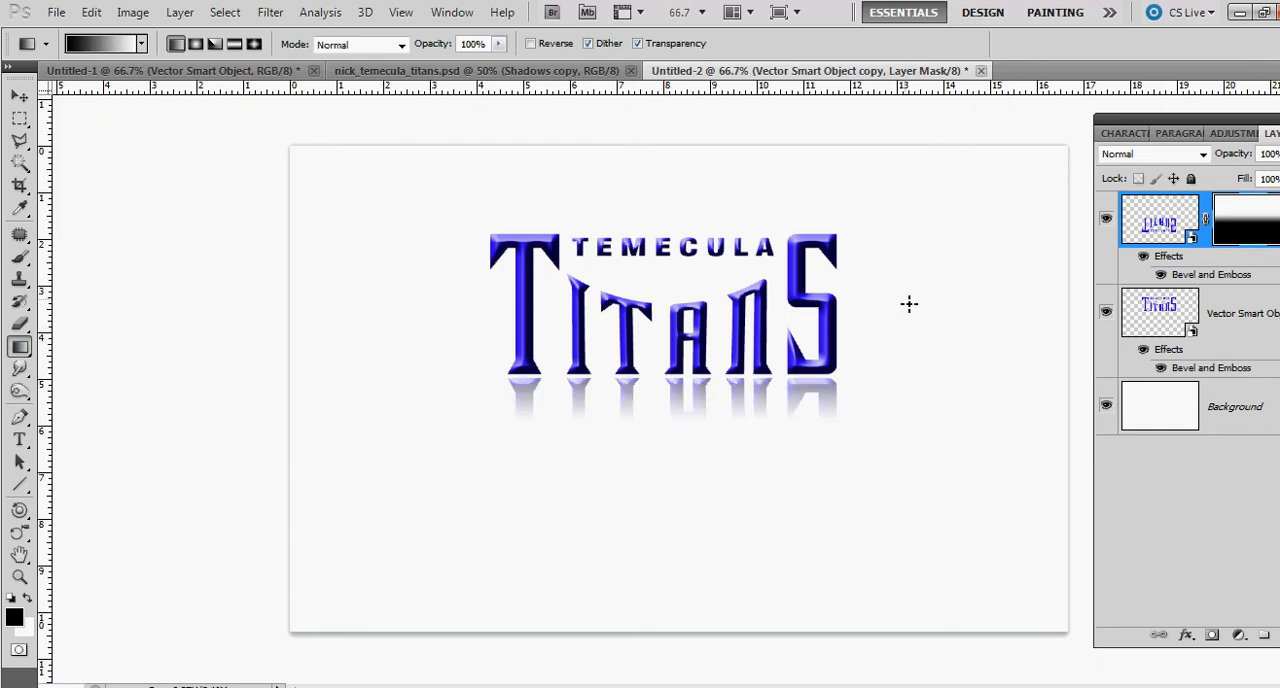
# Try nudging the reflection up and down, undoing each, then add the original logo layer to the selection
pyautogui.click(19, 97)
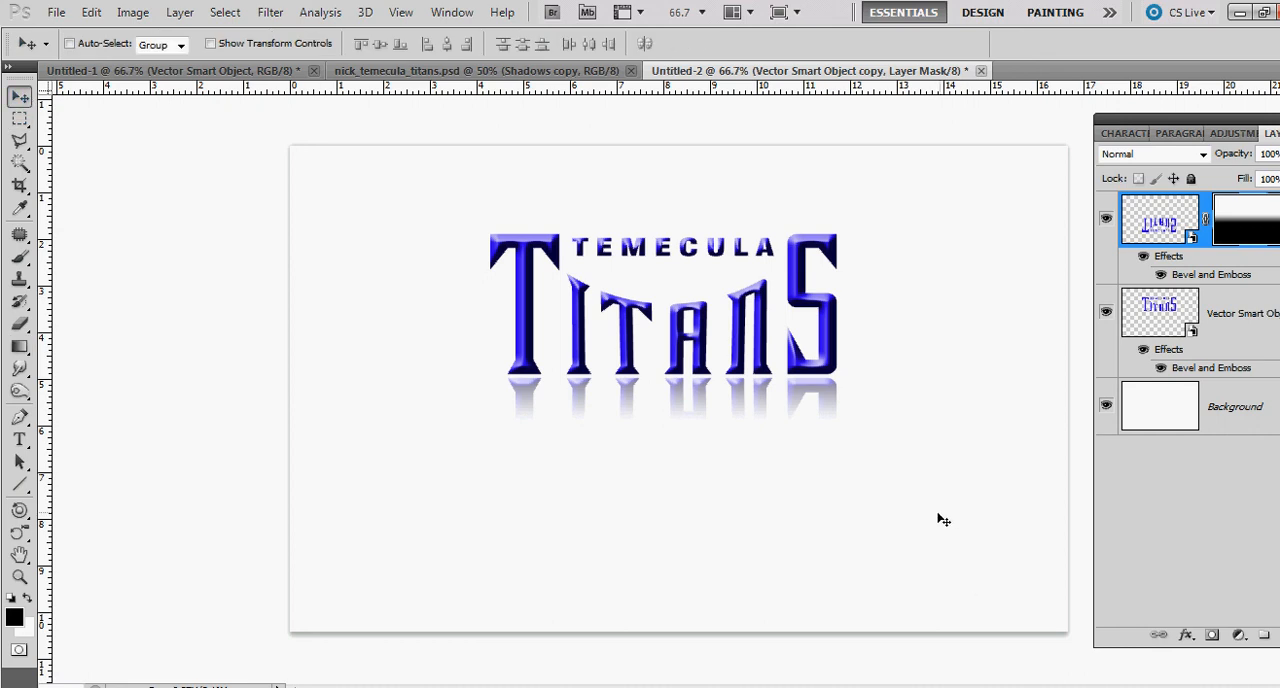
pyautogui.moveTo(943, 519); pyautogui.dragTo(732, 315)
pyautogui.hotkey('ctrl', 'z')
pyautogui.moveTo(1001, 389); pyautogui.dragTo(990, 480)
pyautogui.hotkey('ctrl', 'z')
pyautogui.keyDown('shift'); pyautogui.click(1237, 313); pyautogui.keyUp('shift')
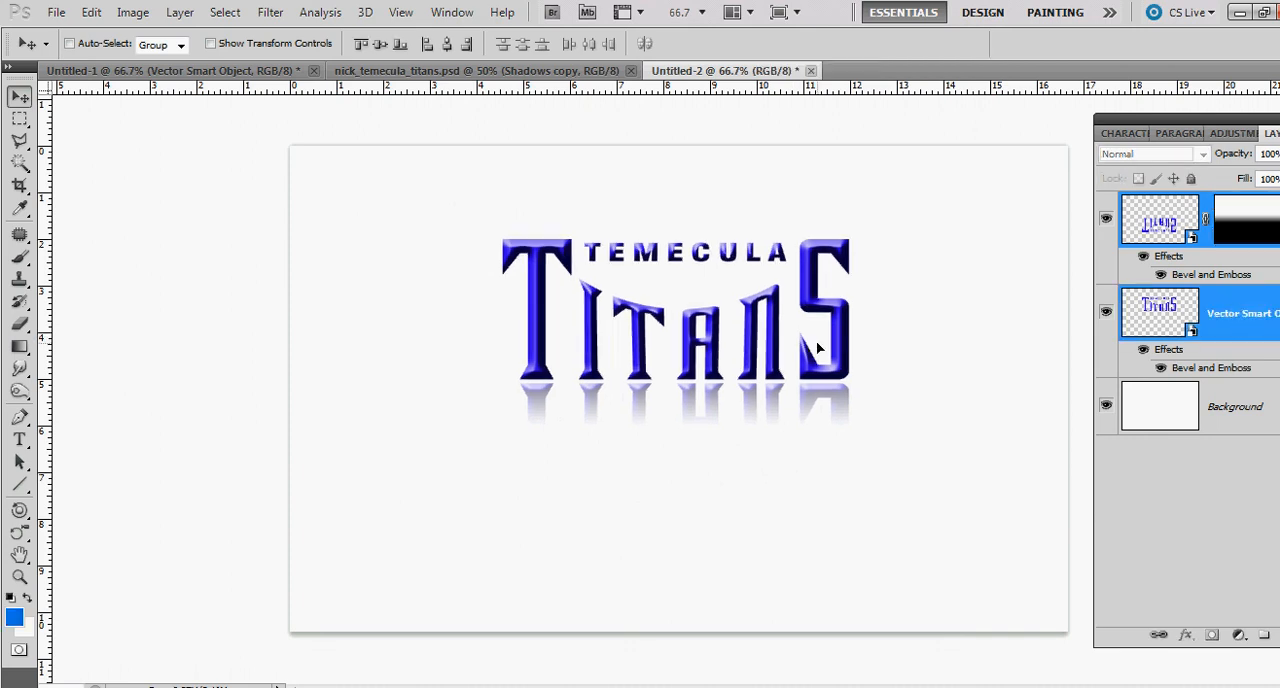
# Drag logo and reflection lower toward the centre, glance at the team collage and return
pyautogui.moveTo(803, 337)
pyautogui.mouseDown()
pyautogui.moveTo(855, 372)
pyautogui.moveTo(808, 388)
pyautogui.mouseUp()
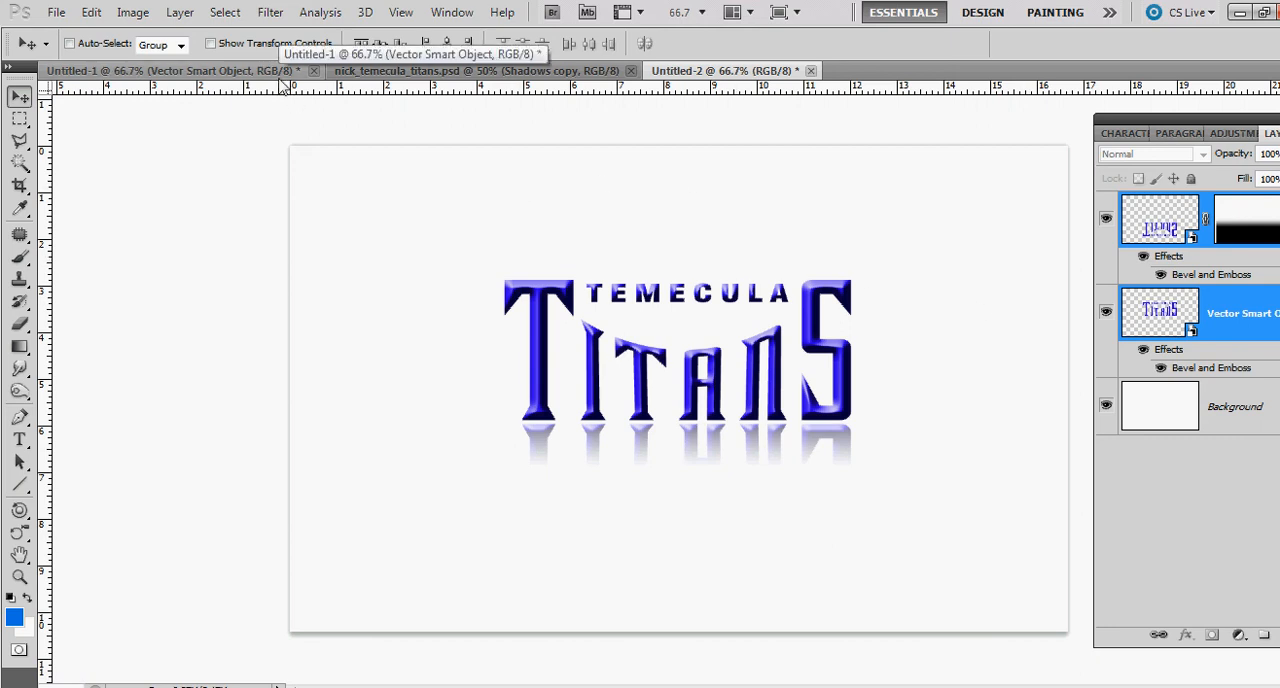
pyautogui.click(410, 71)
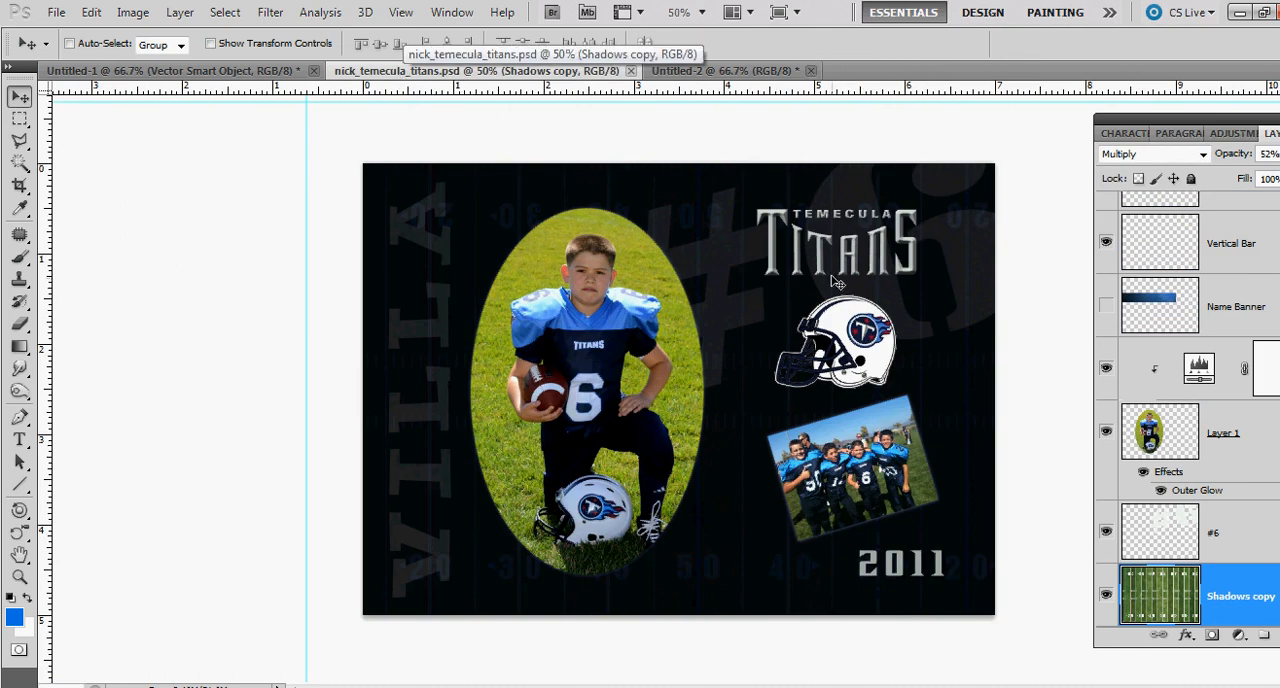
pyautogui.click(710, 71)
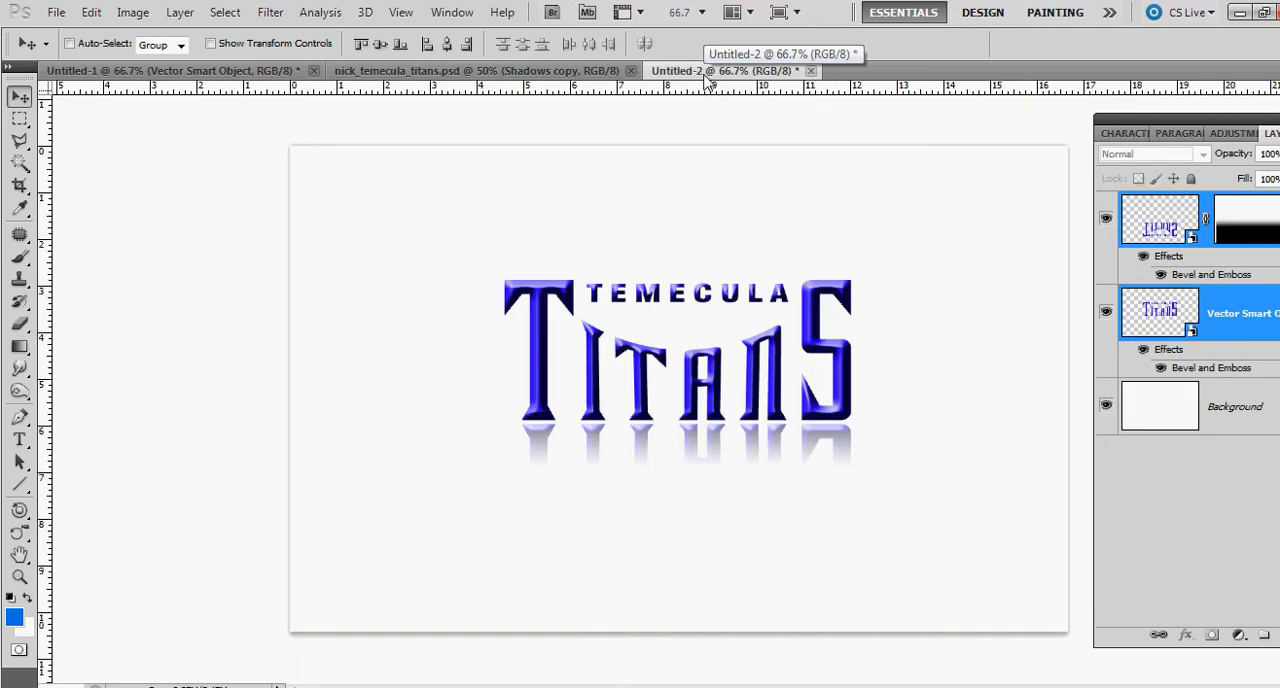